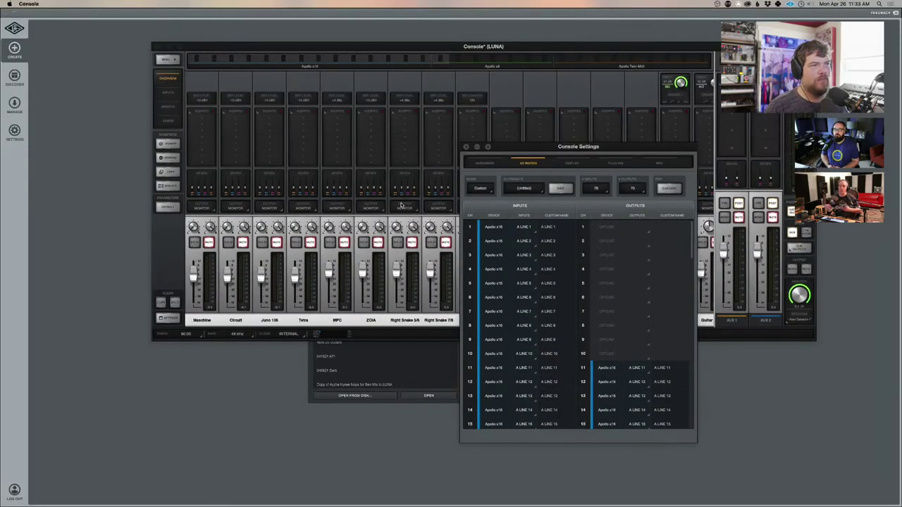
- Switch to LUNA, review the I/O matrix in its settings, and return to the Console window
click(132, 183)
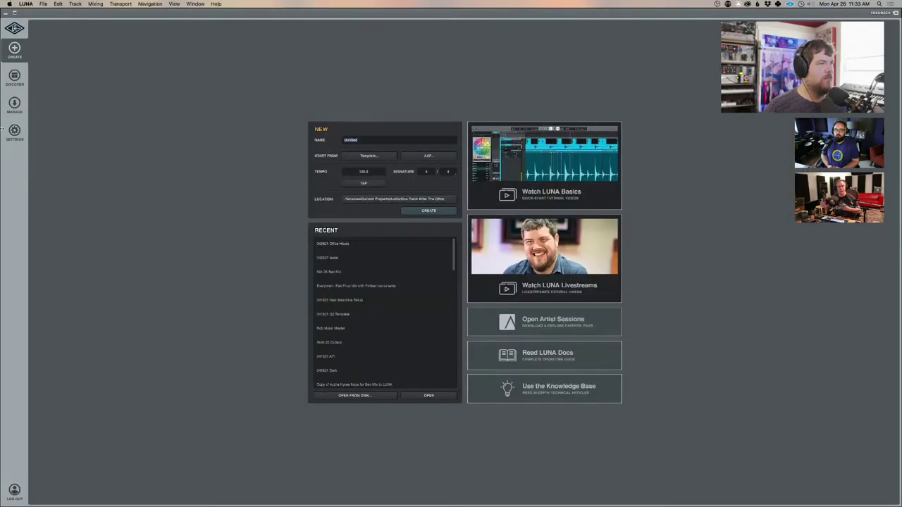
click(15, 130)
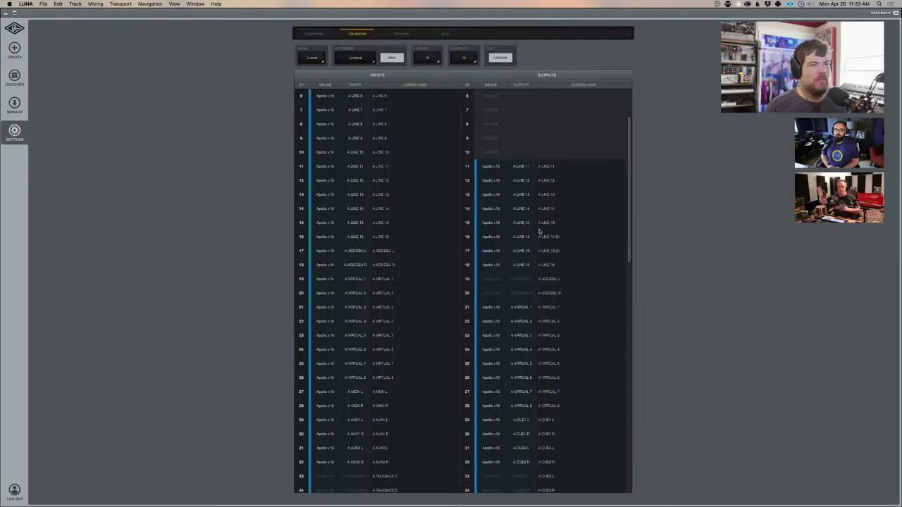
scroll(540, 231, up, 3)
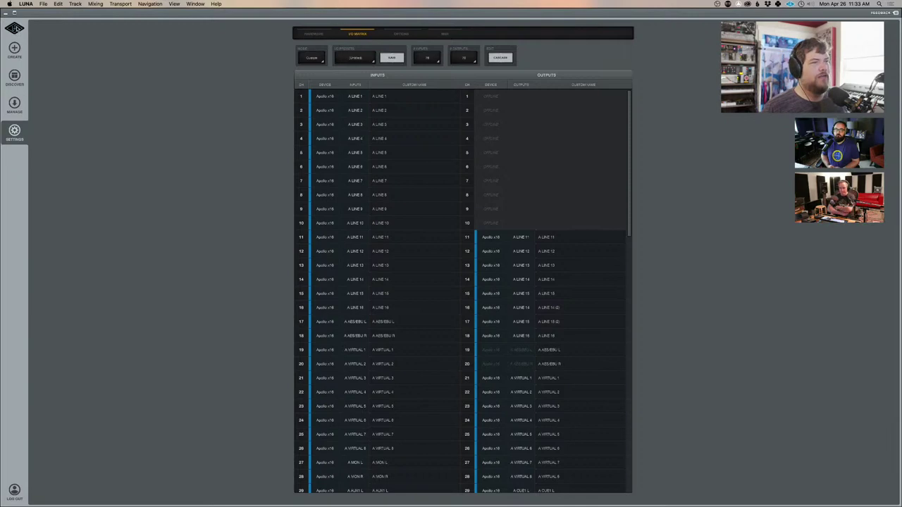
click(14, 29)
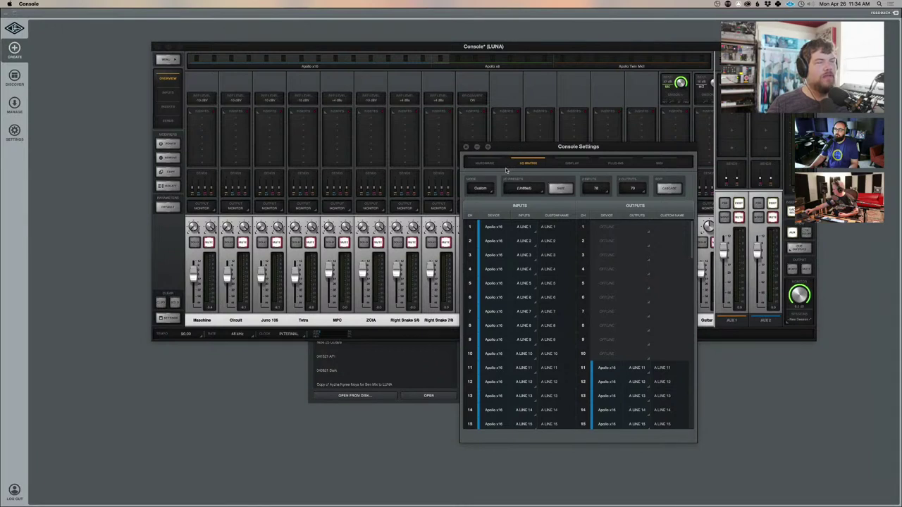
- Open Audio MIDI Setup and arrange its Audio Devices window beside the Console Settings window
drag(529, 147, 549, 96)
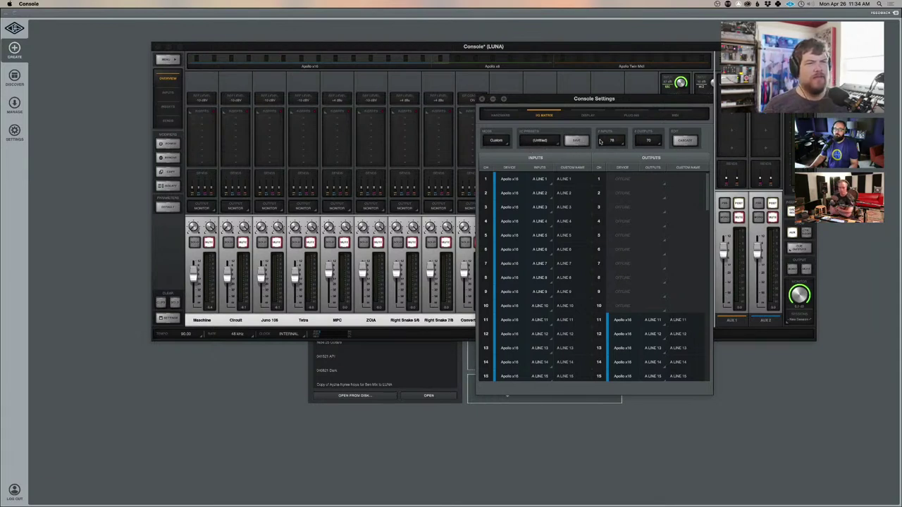
key(super+space)
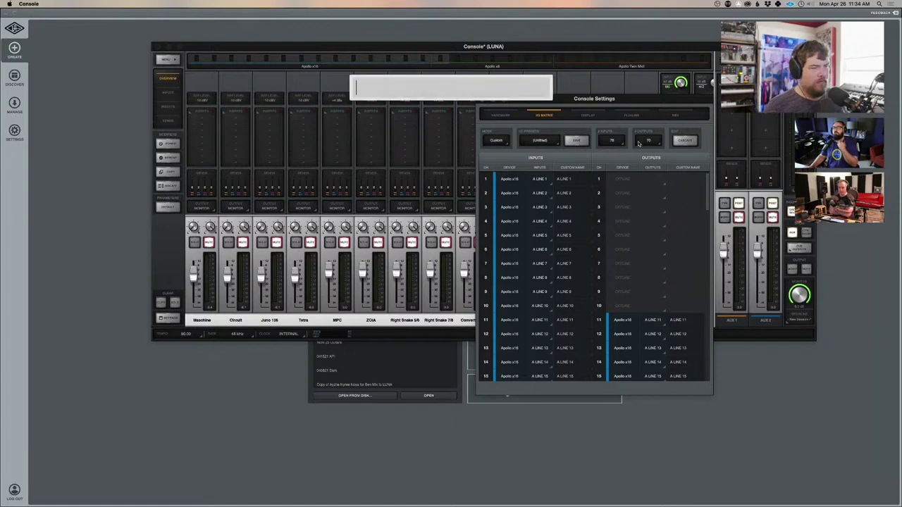
text(audio)
key(Return)
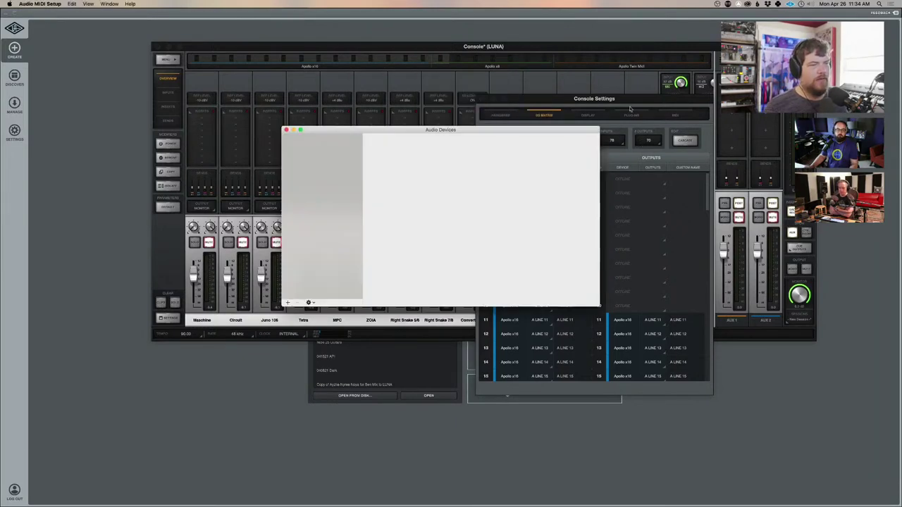
drag(411, 128, 462, 100)
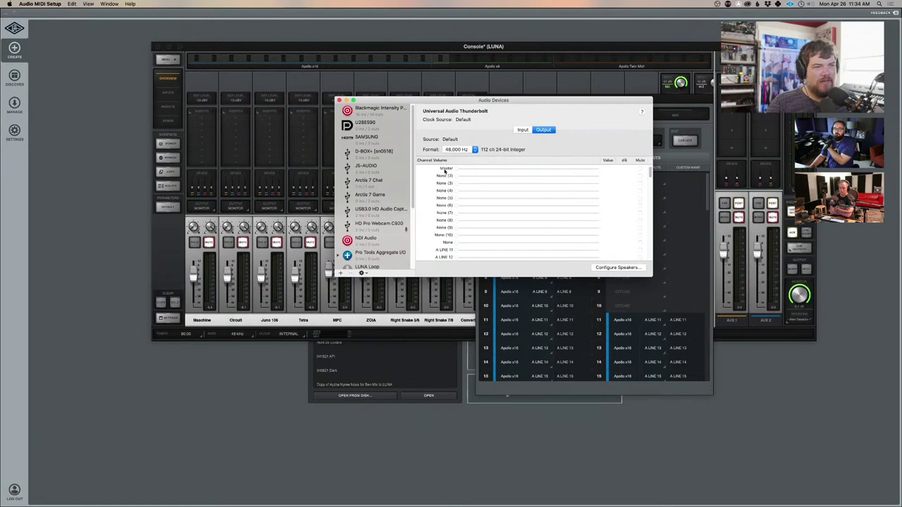
drag(610, 116, 450, 118)
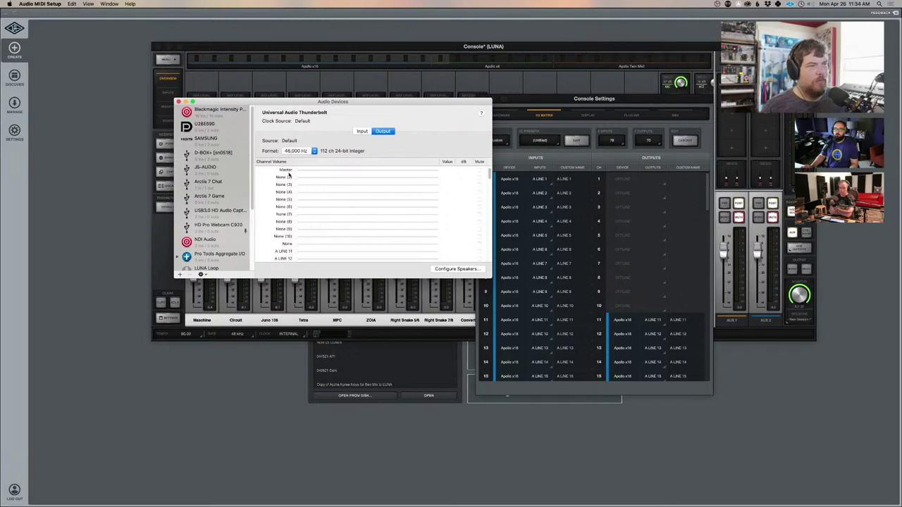
- Compare the Universal Audio Thunderbolt input and output channel lists with the I/O matrix in Console Settings
scroll(280, 232, down, 1)
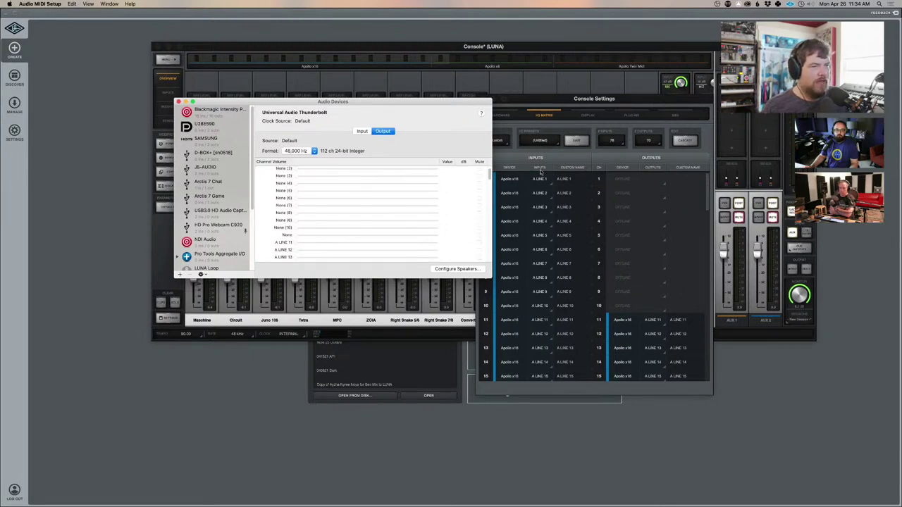
drag(489, 174, 490, 230)
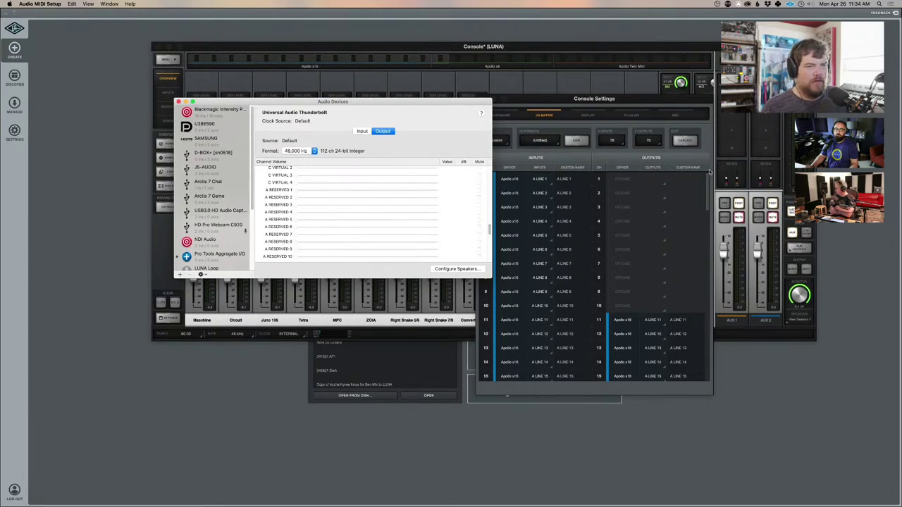
drag(704, 178, 698, 336)
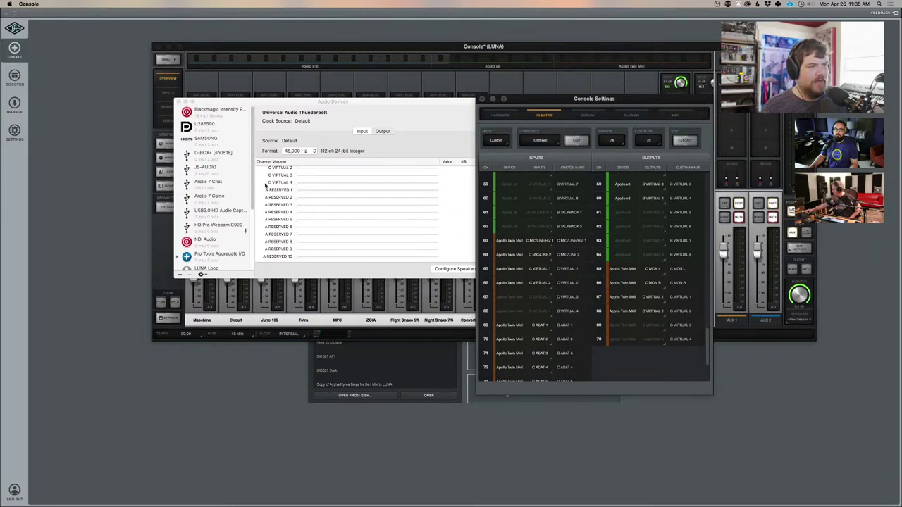
scroll(463, 231, down, 10)
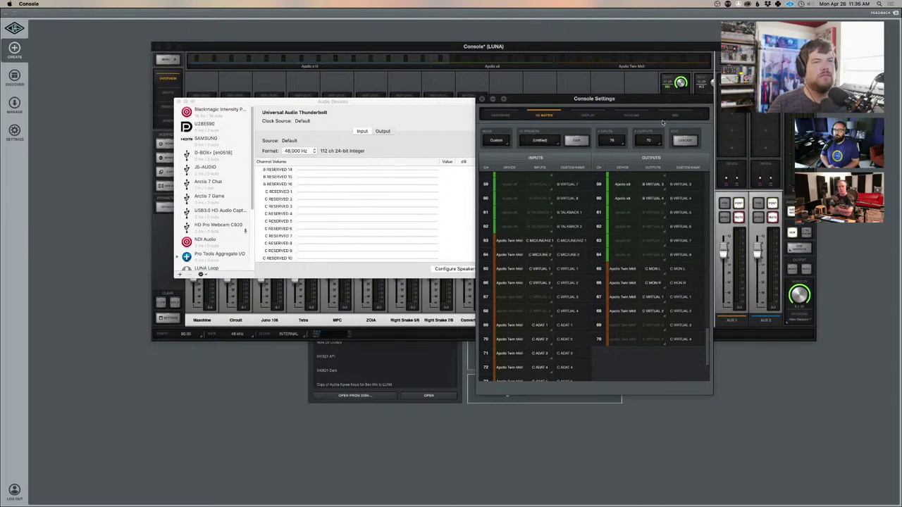
drag(677, 102, 680, 99)
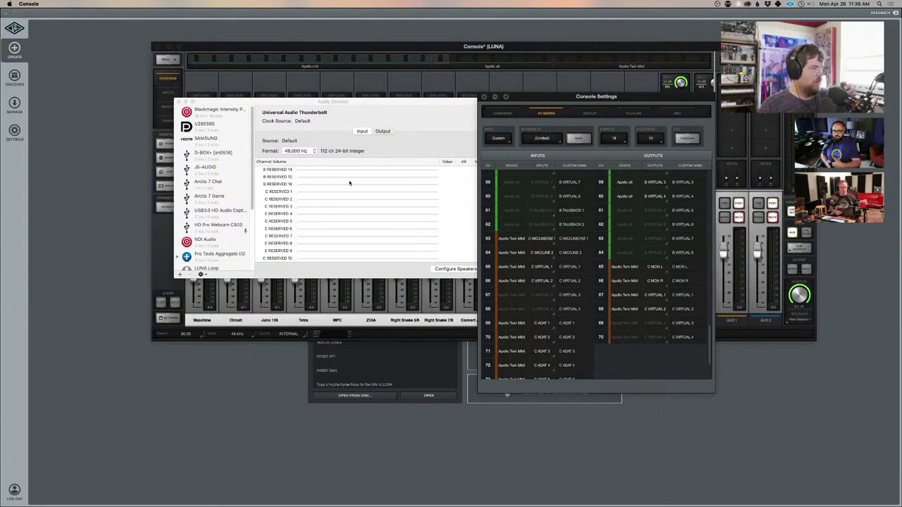
click(361, 131)
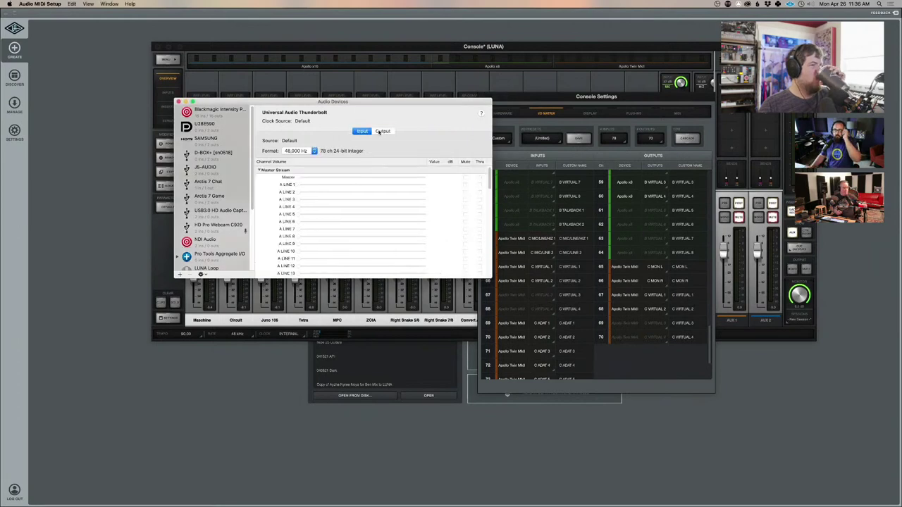
click(381, 131)
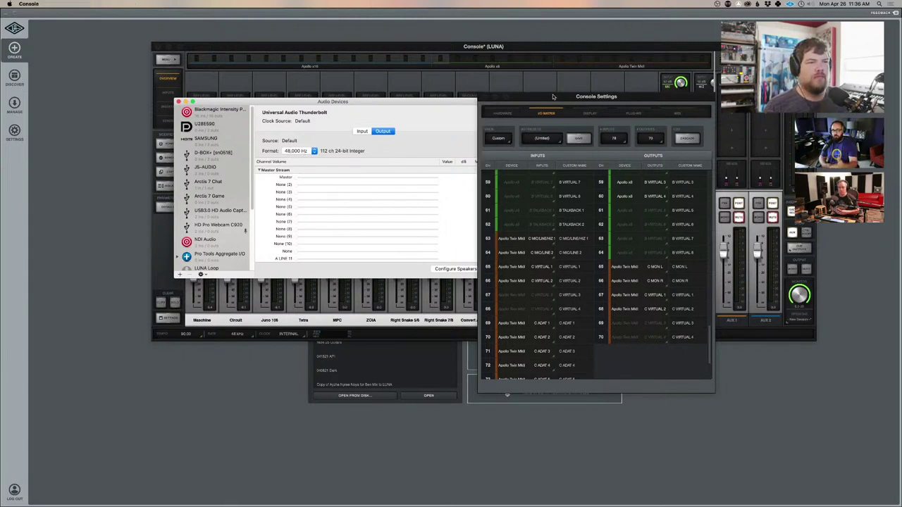
- Set the Console I/O matrix mode to Default and review the final channels of its input and output lists
drag(555, 96, 579, 96)
click(522, 137)
click(522, 153)
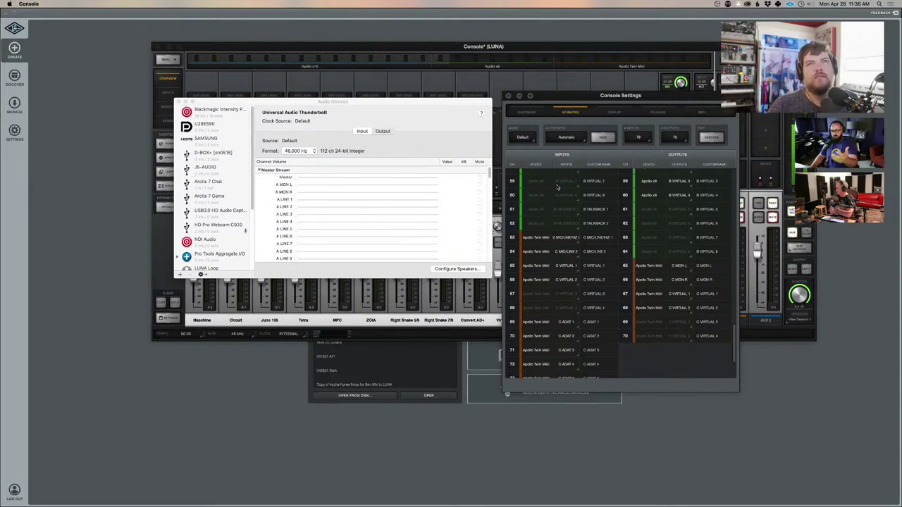
scroll(693, 269, down, 5)
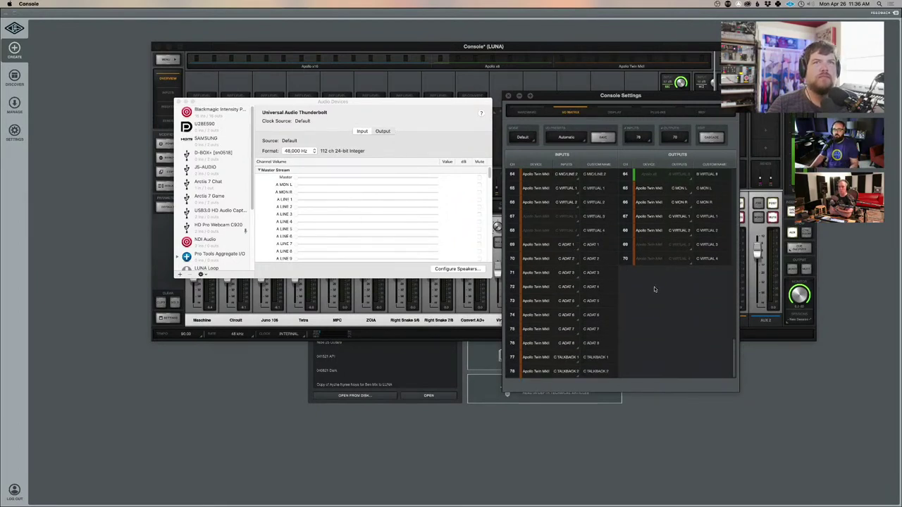
scroll(651, 285, up, 2)
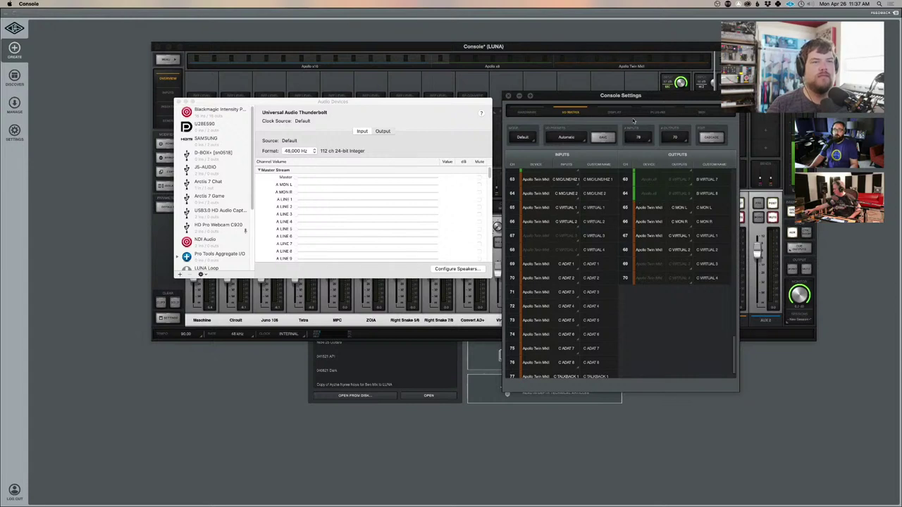
- Set the Console I/O matrix to 64 inputs and 64 outputs and check the channel list
click(642, 140)
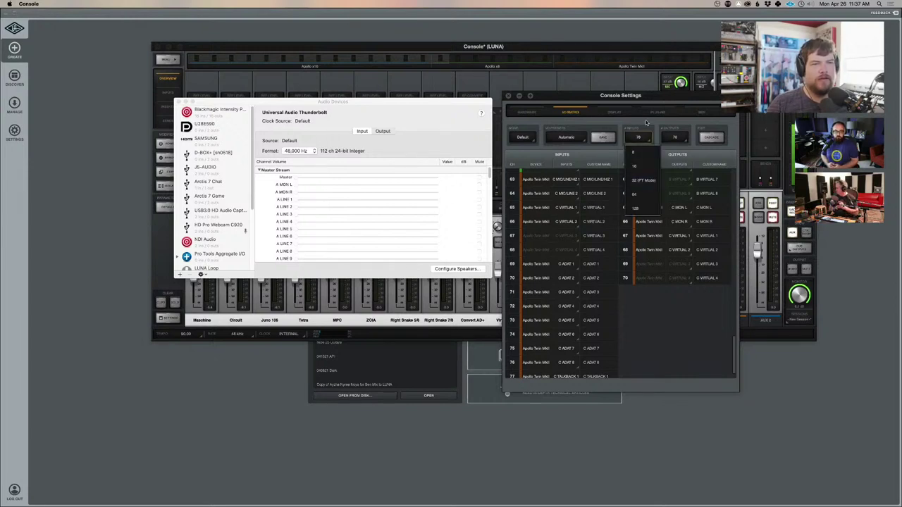
click(654, 110)
click(571, 112)
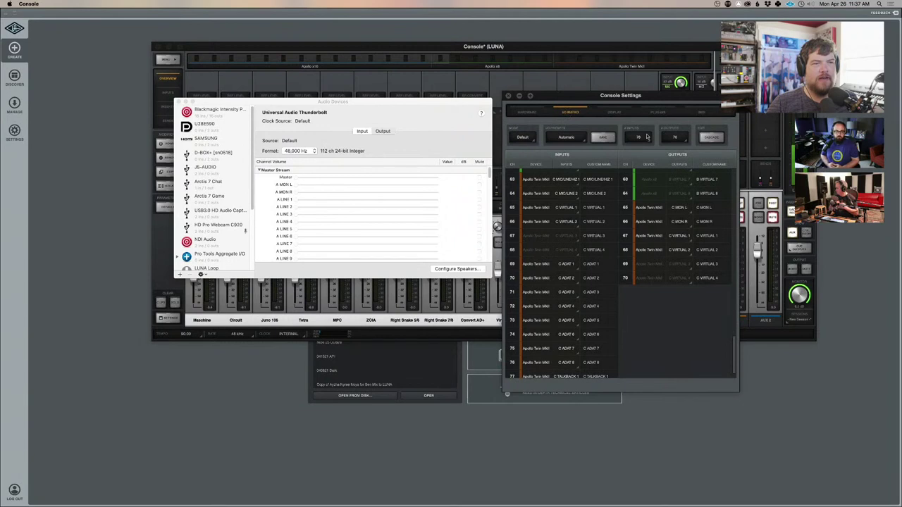
click(643, 139)
click(649, 195)
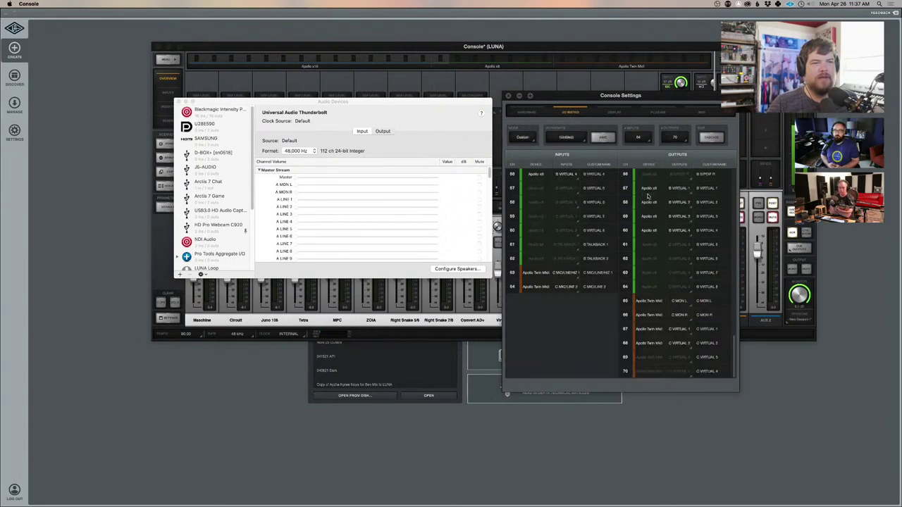
click(674, 138)
click(679, 194)
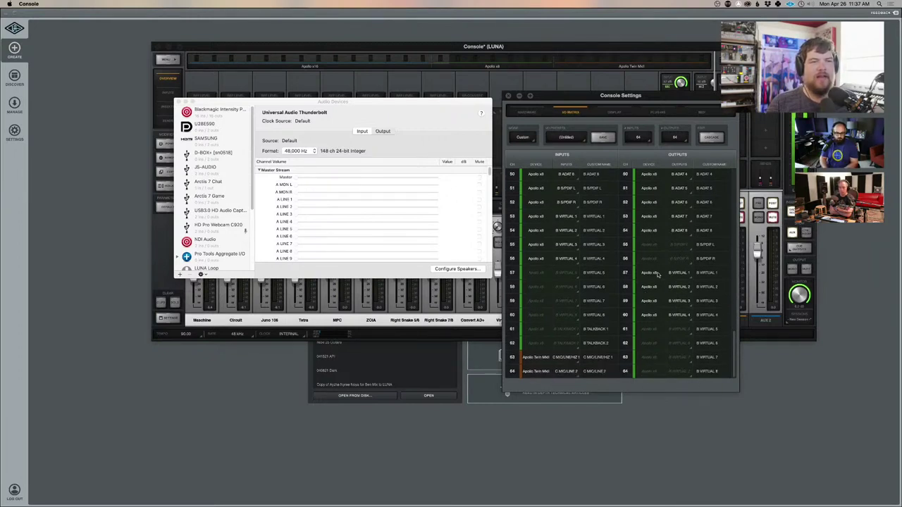
scroll(592, 285, up, 10)
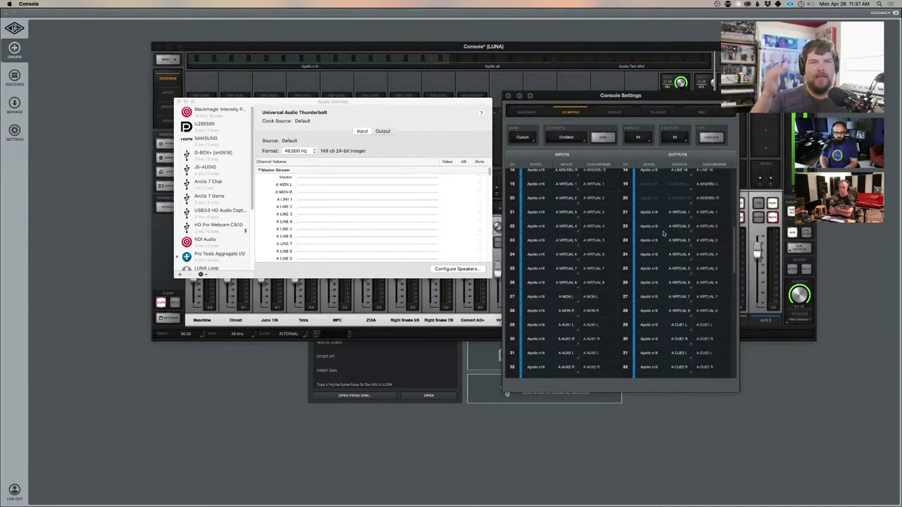
- Return the Console I/O matrix mode to Default and display the list from channel 1
click(522, 135)
click(529, 152)
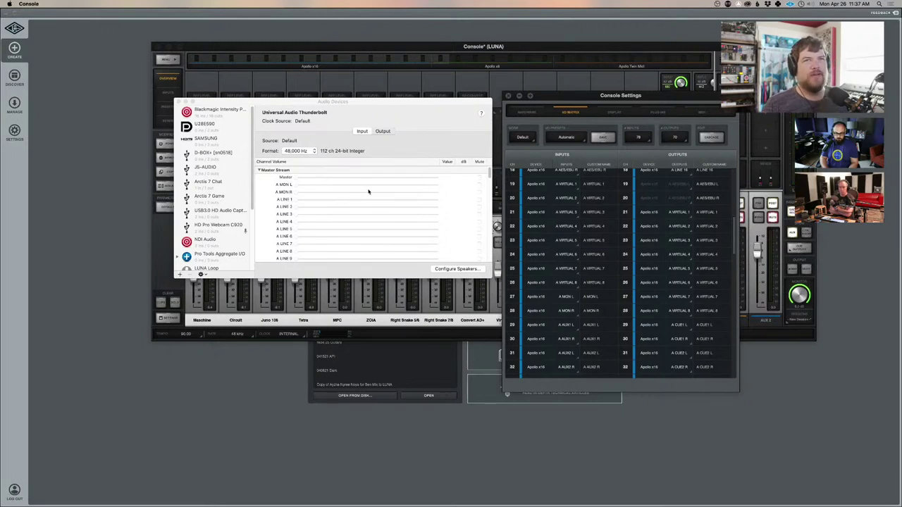
scroll(674, 279, up, 5)
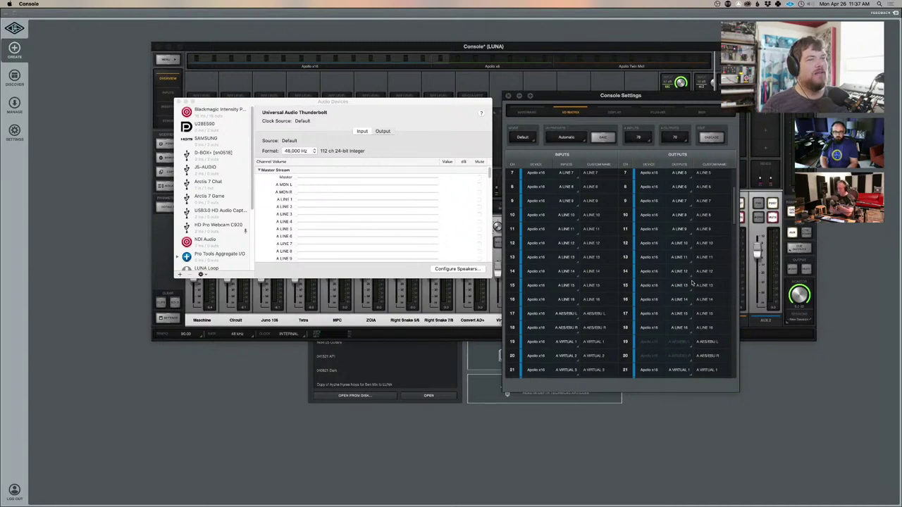
scroll(696, 280, up, 2)
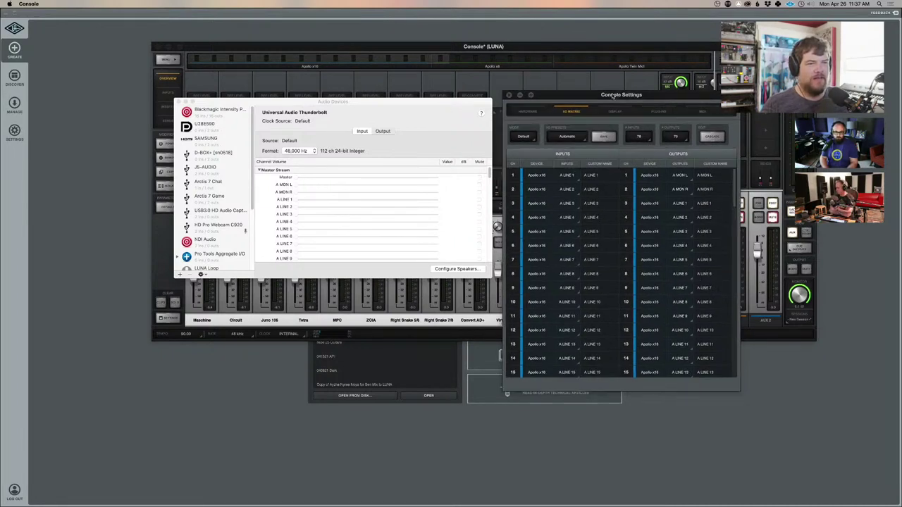
- Bring the Audio Devices window forward and align it beside the Console Settings window
click(415, 105)
drag(414, 105, 421, 96)
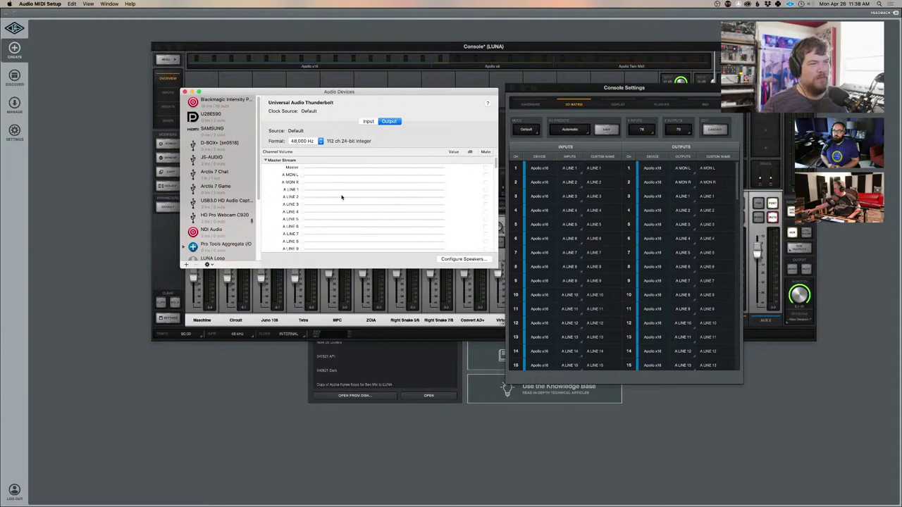
drag(347, 94, 350, 88)
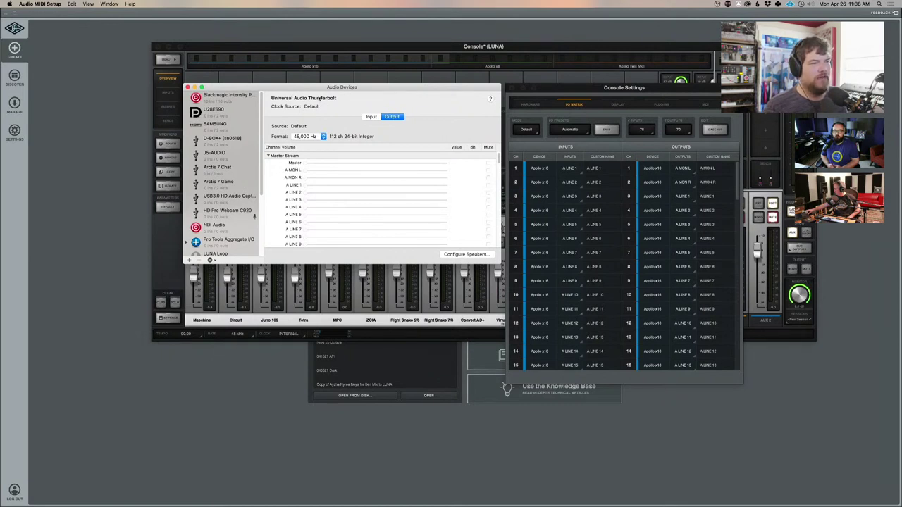
mouse_move(337, 89)
mouse_down()
mouse_move(344, 85)
mouse_move(335, 90)
mouse_up()
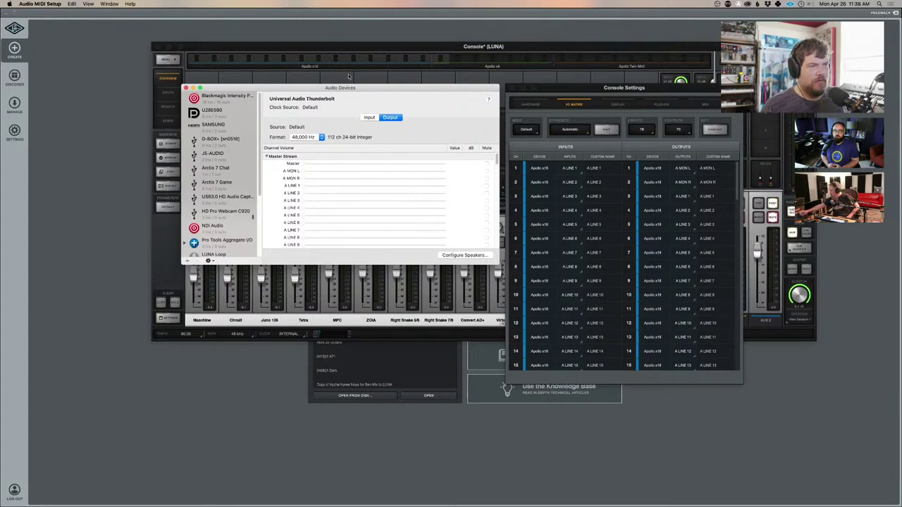
- Call up Audio MIDI Setup again and show the input channels of the Universal Audio Thunderbolt device
key(super+space)
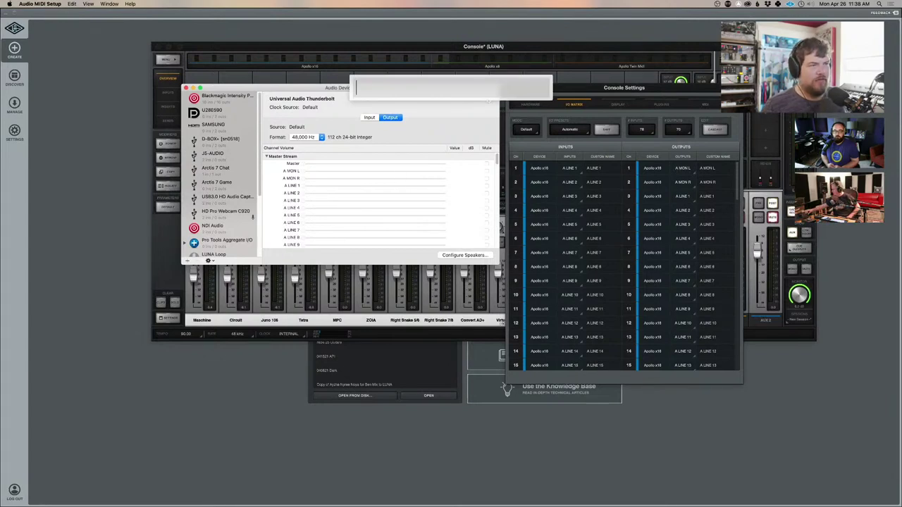
text(aud)
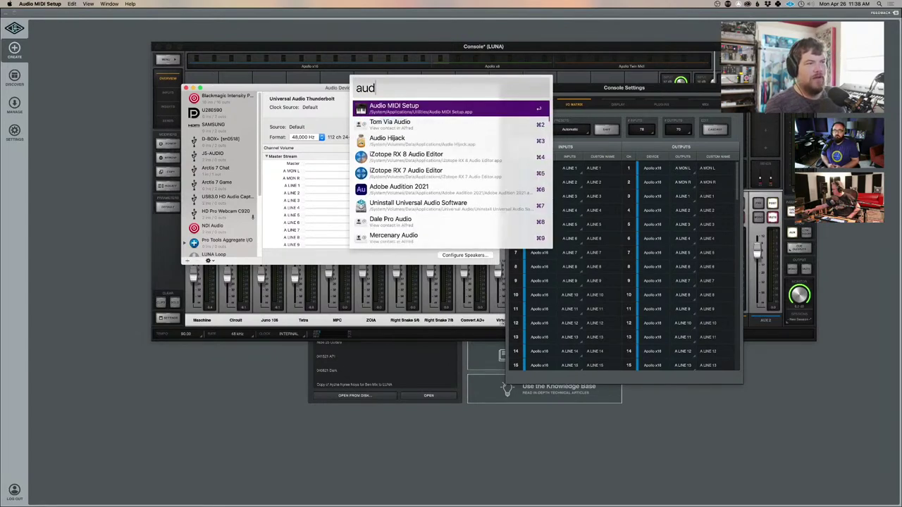
key(Return)
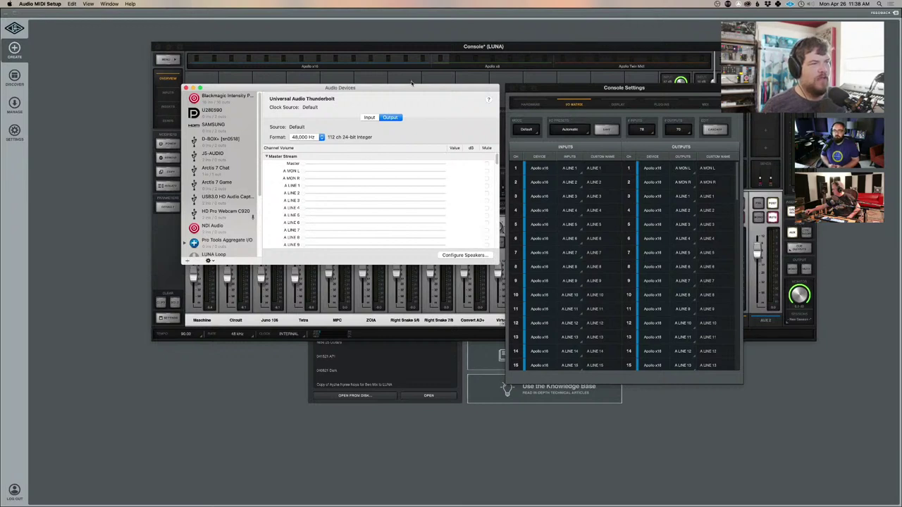
drag(412, 84, 418, 84)
scroll(225, 225, down, 5)
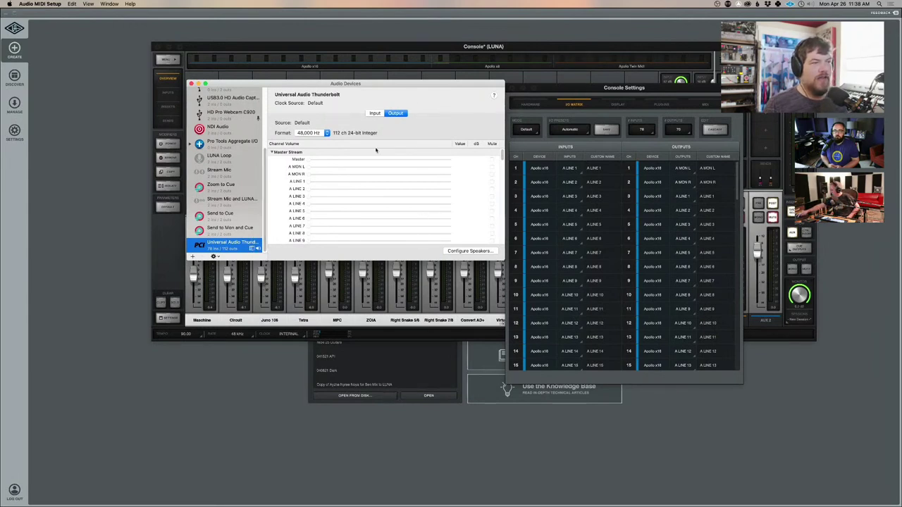
click(373, 113)
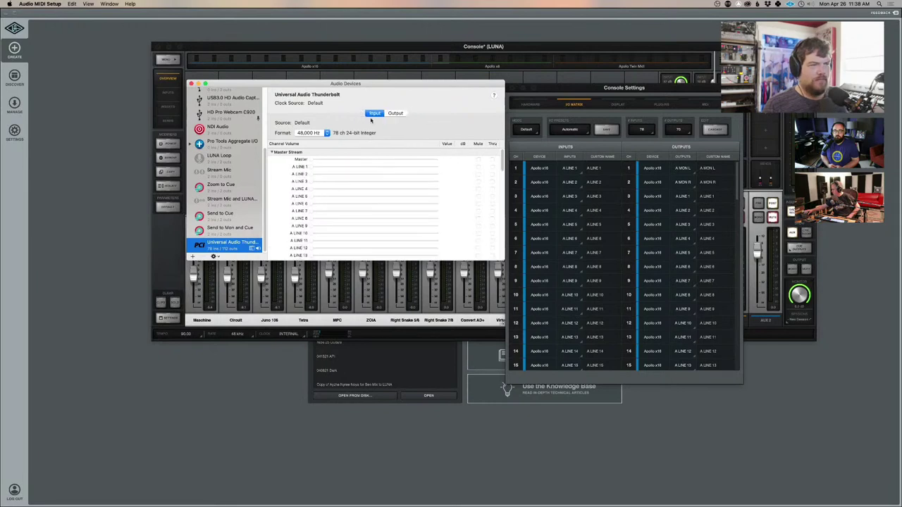
- Show the Universal Audio Thunderbolt device's outputs and assign its left and right stereo speakers to A VIRTUAL 1 and A VIRTUAL 2
click(395, 113)
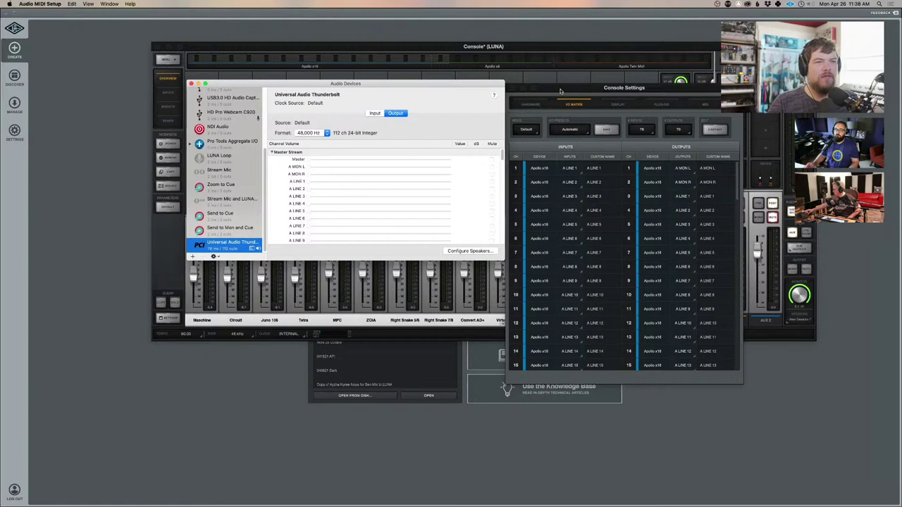
drag(562, 90, 586, 88)
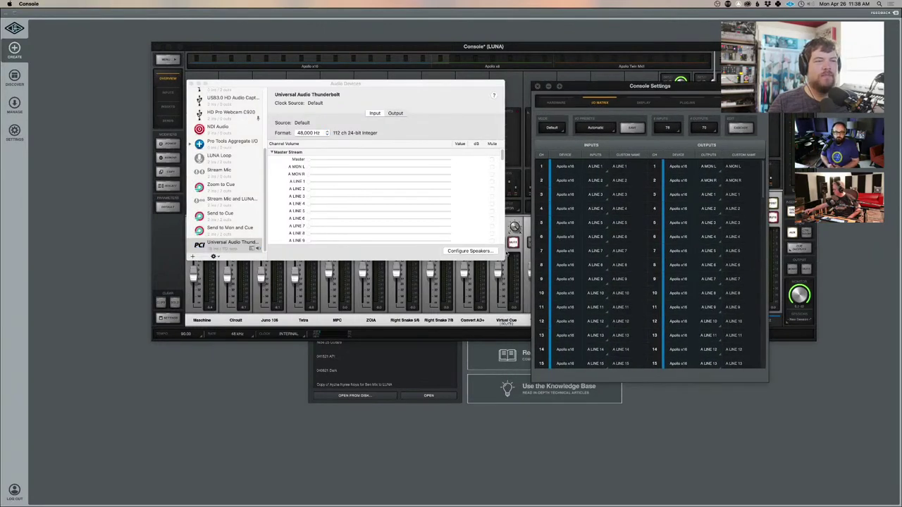
click(470, 252)
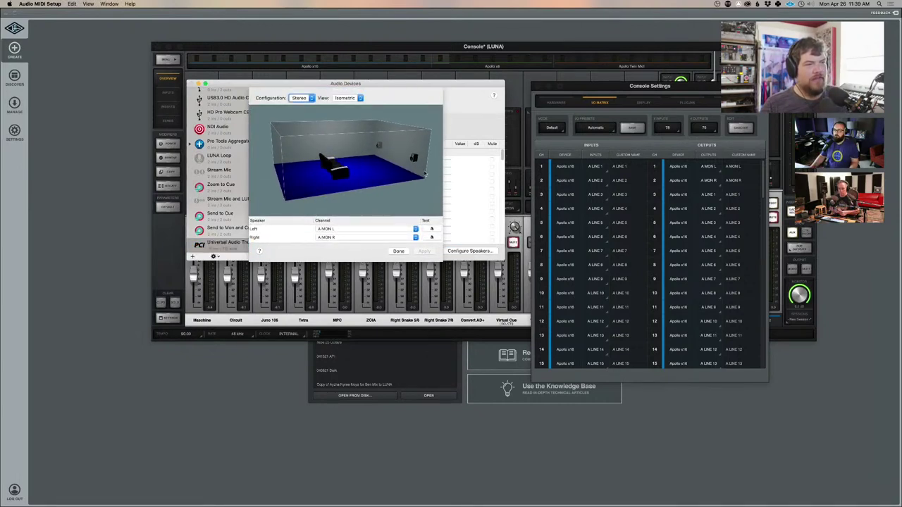
click(356, 230)
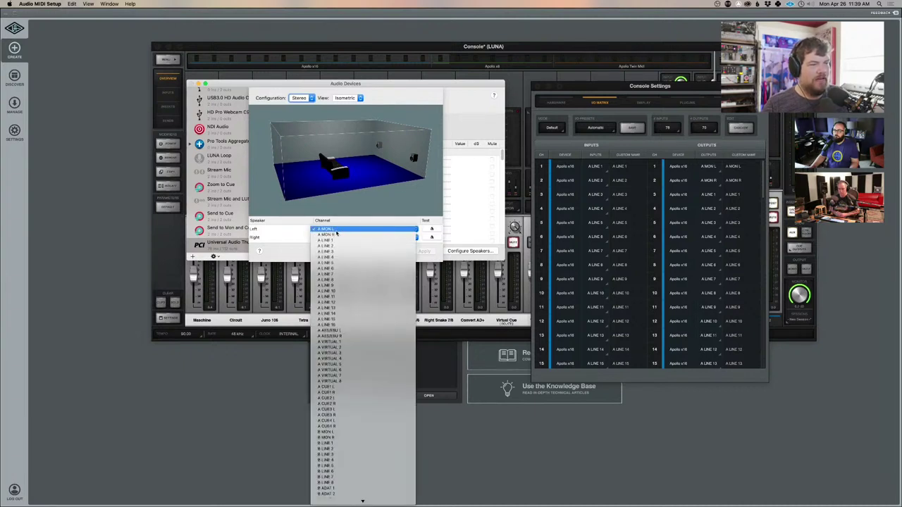
click(363, 343)
click(359, 237)
click(356, 350)
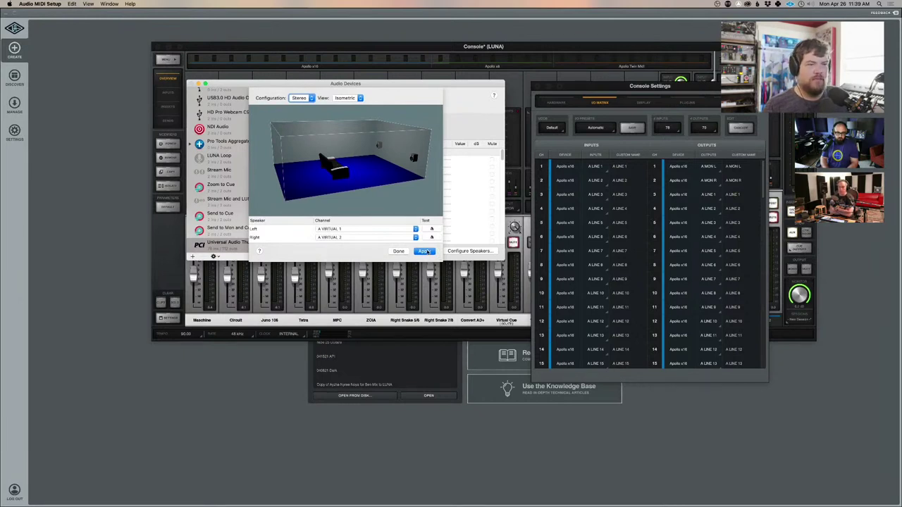
- Rename the custom names of the A VIRTUAL 1 and A VIRTUAL 2 outputs in the I/O matrix to OS L and OS R
scroll(725, 299, down, 5)
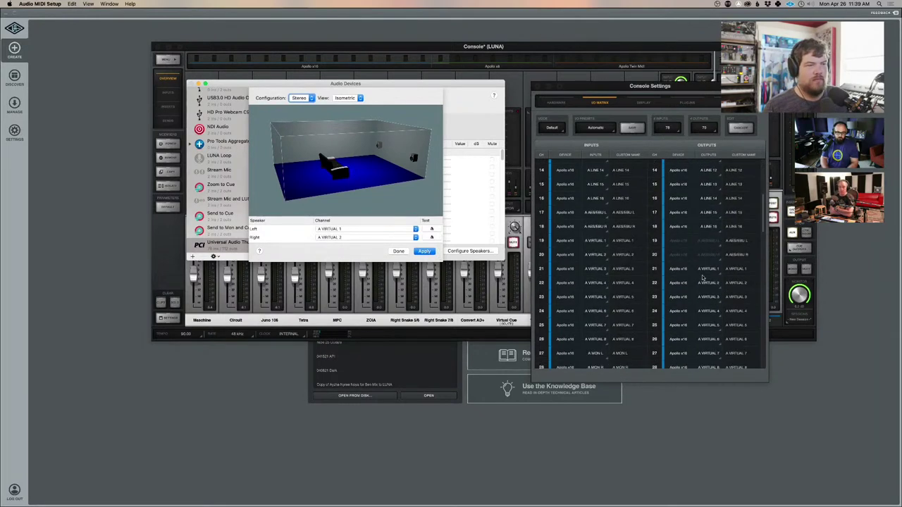
double_click(737, 270)
text(OB)
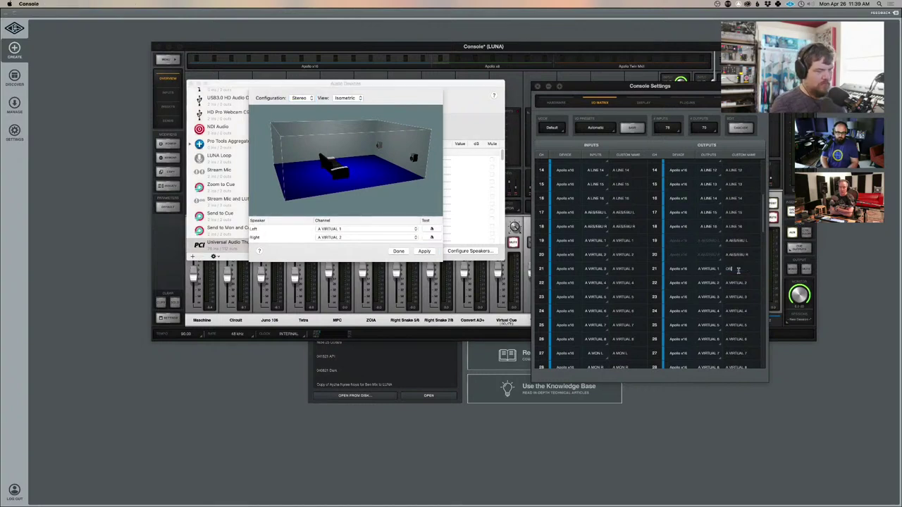
key(Tab)
key(Tab)
text(OB)
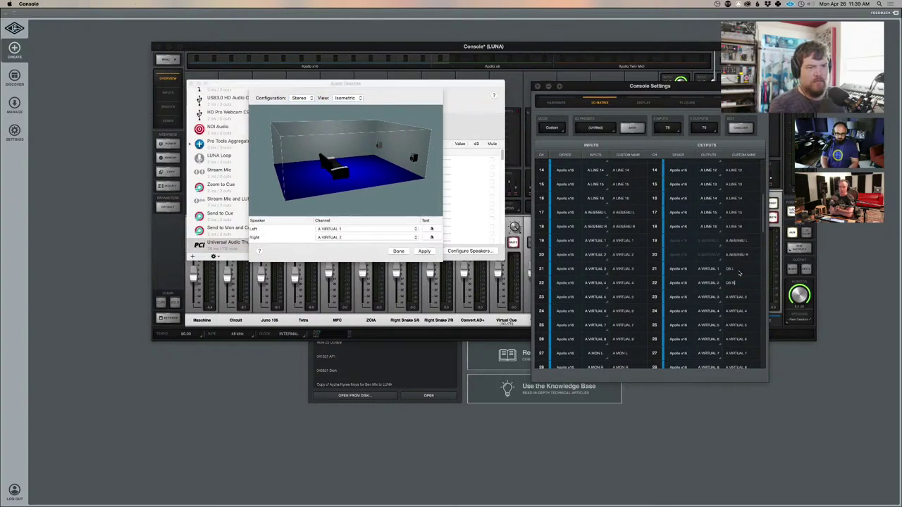
- Apply the speaker assignment, then reopen the speaker configuration to check the channel names, keeping OS L as the left speaker
click(438, 261)
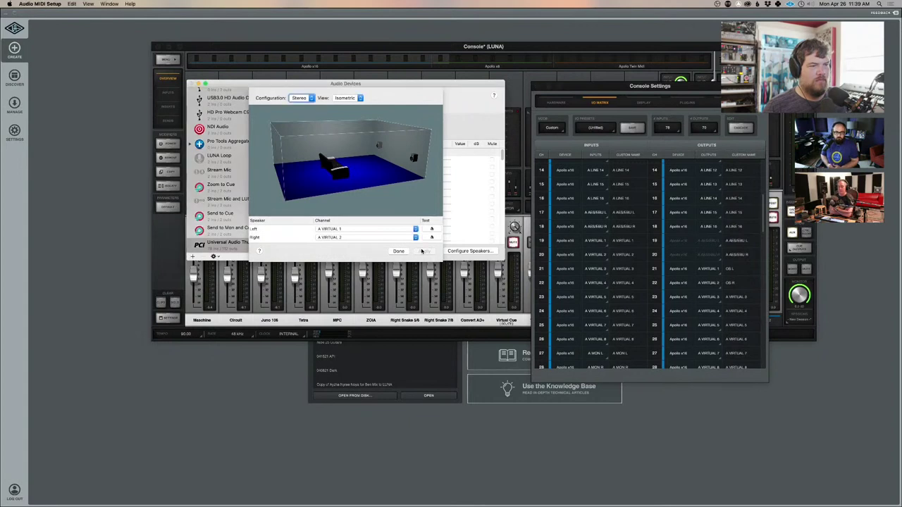
click(398, 251)
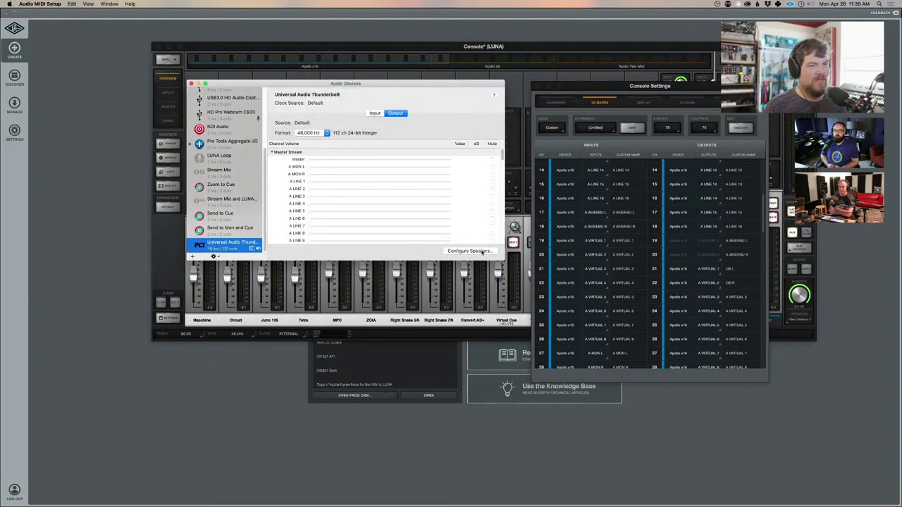
click(479, 251)
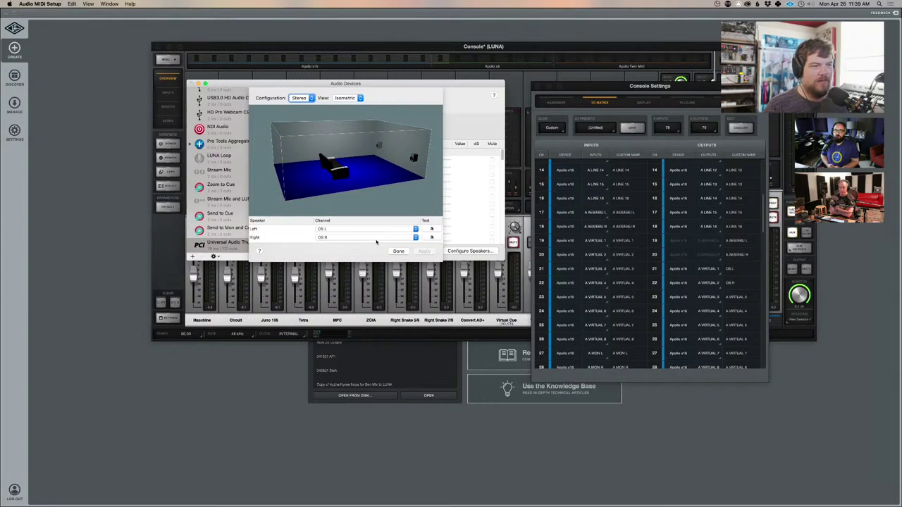
click(328, 230)
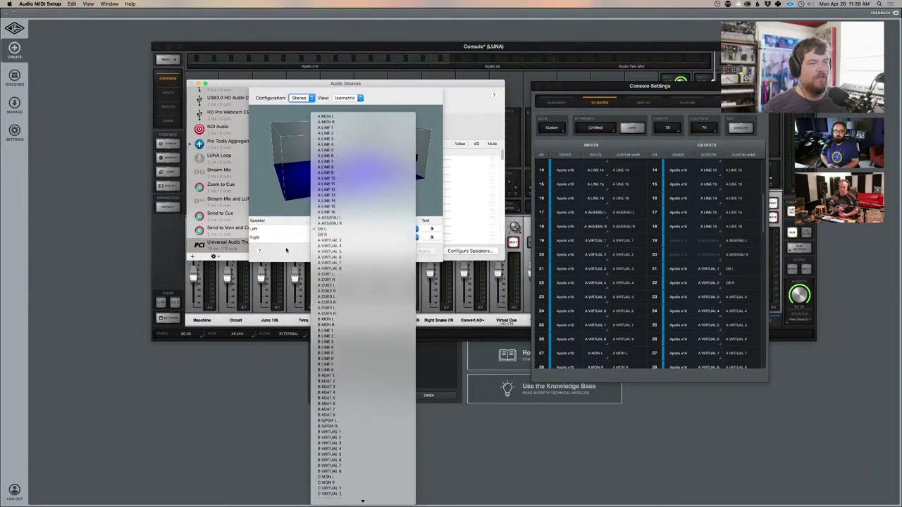
click(330, 229)
click(397, 251)
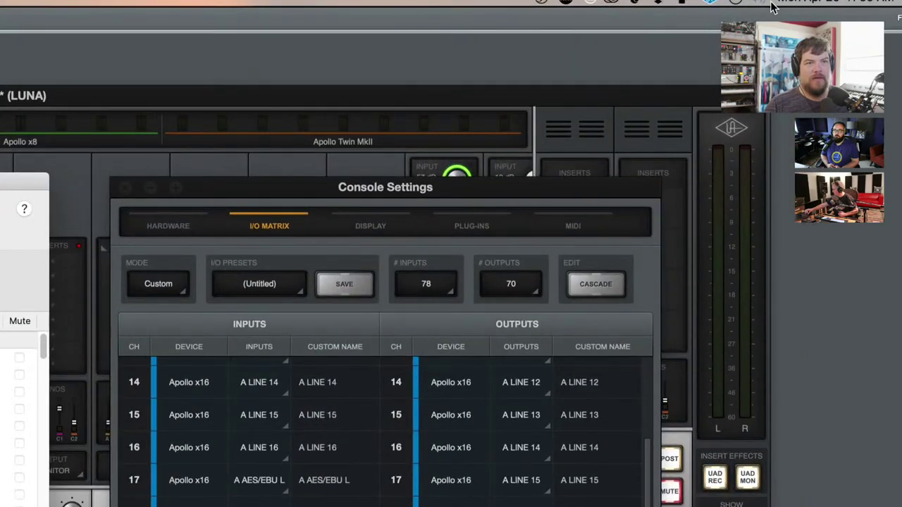
- View the list of available macOS sound output devices from the system volume control
click(760, 4)
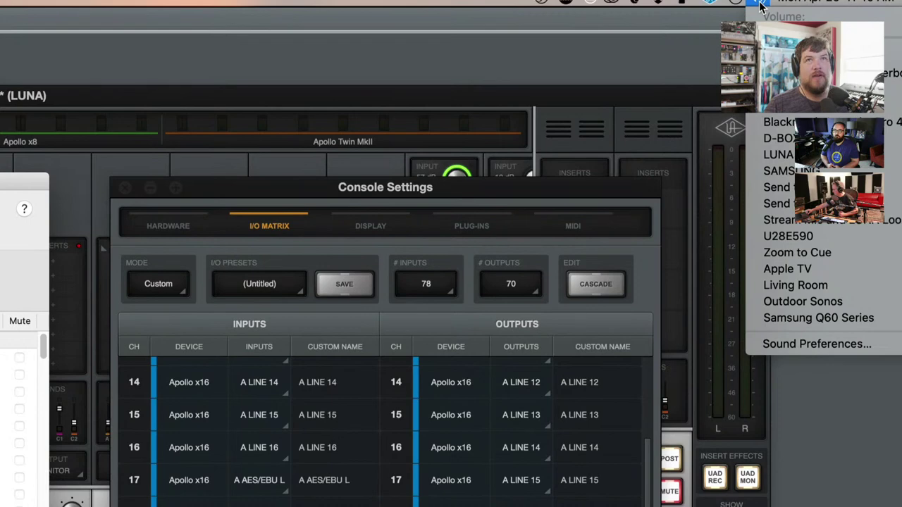
click(760, 6)
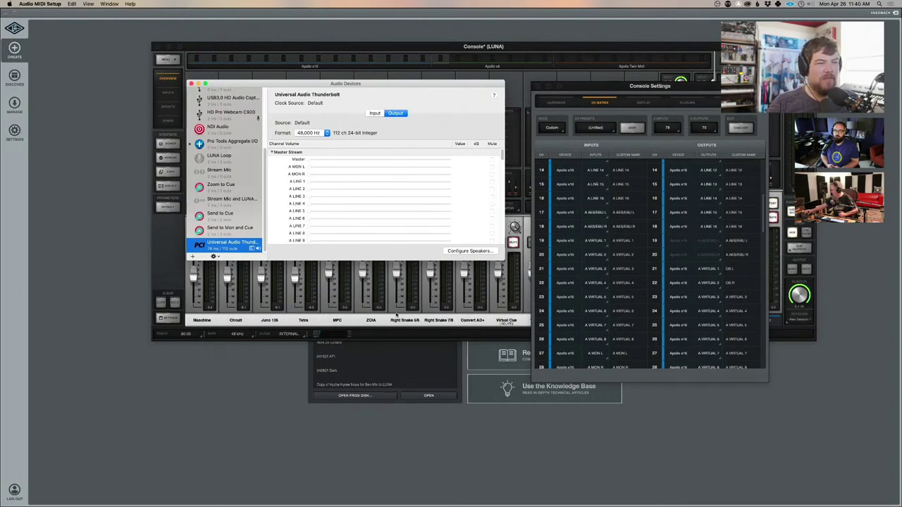
- Rearrange the Audio Devices and Console Settings windows next to each other, with the I/O matrix shown from channel 1
drag(455, 89, 452, 96)
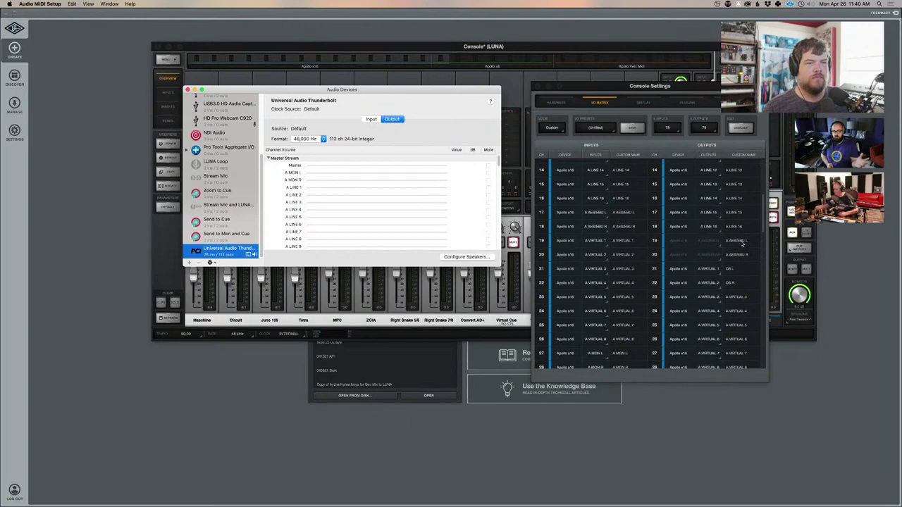
drag(654, 84, 722, 77)
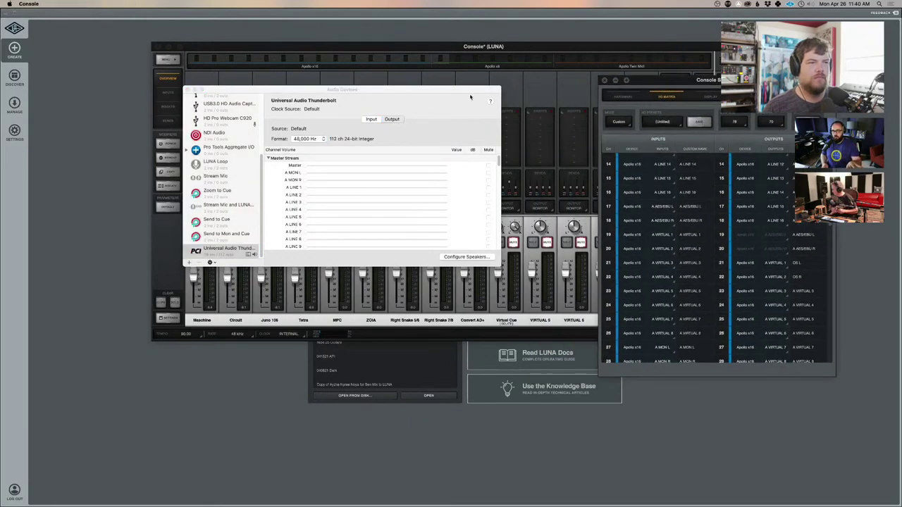
drag(465, 94, 398, 116)
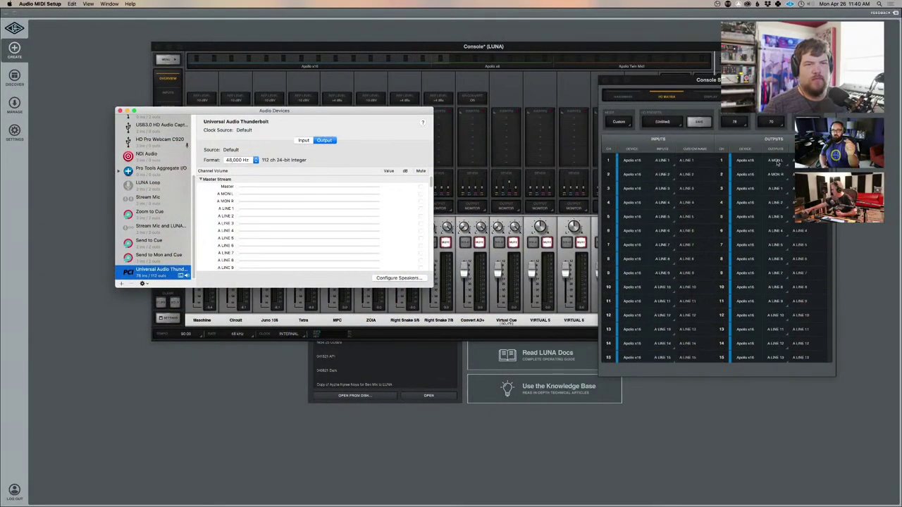
click(771, 162)
drag(801, 87, 614, 77)
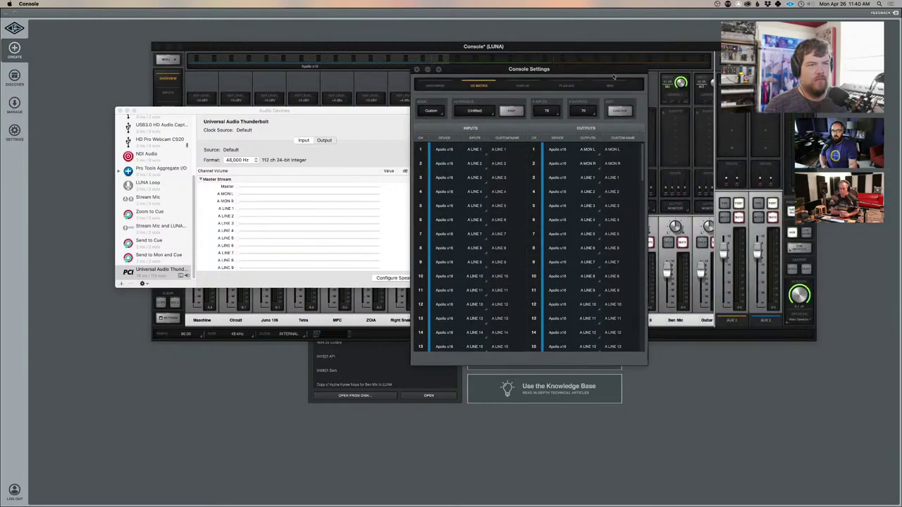
- Assign I/O matrix outputs 1 and 2 to A VIRTUAL 1 and A VIRTUAL 2 of the Apollo x16
click(589, 150)
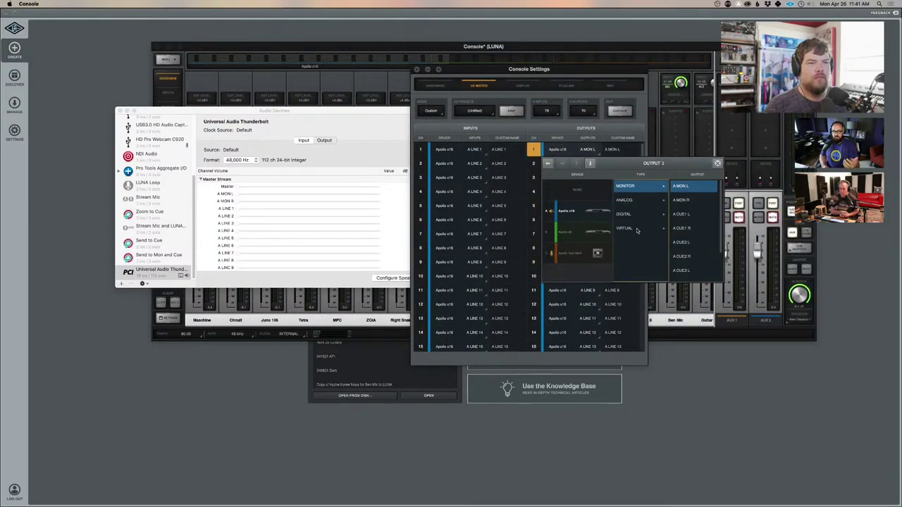
click(624, 228)
click(680, 186)
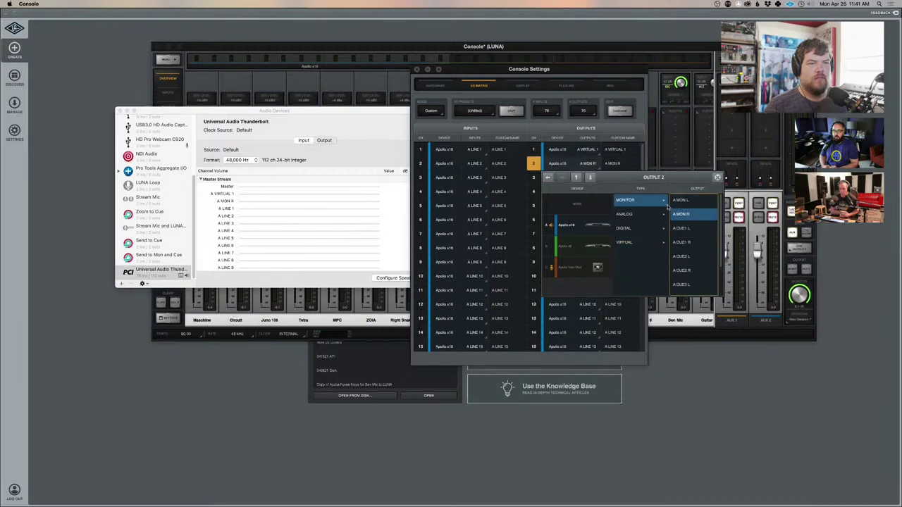
click(625, 242)
click(687, 214)
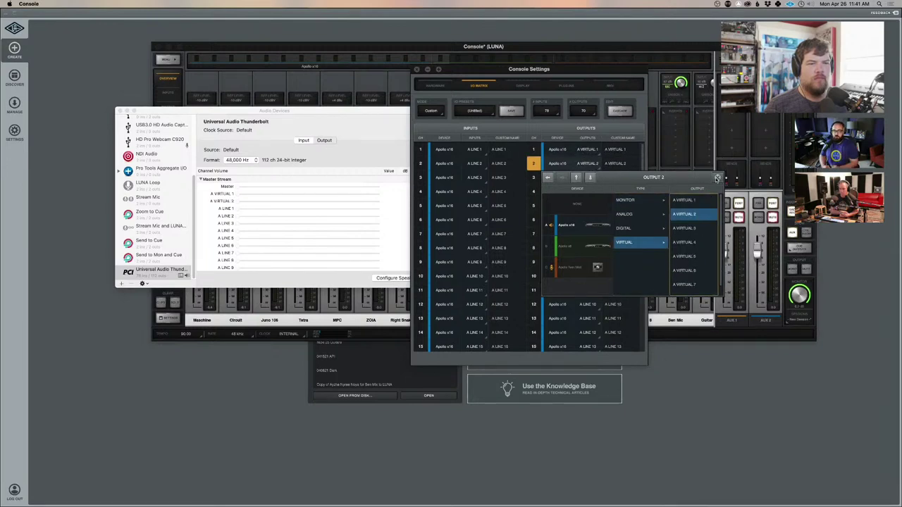
click(717, 177)
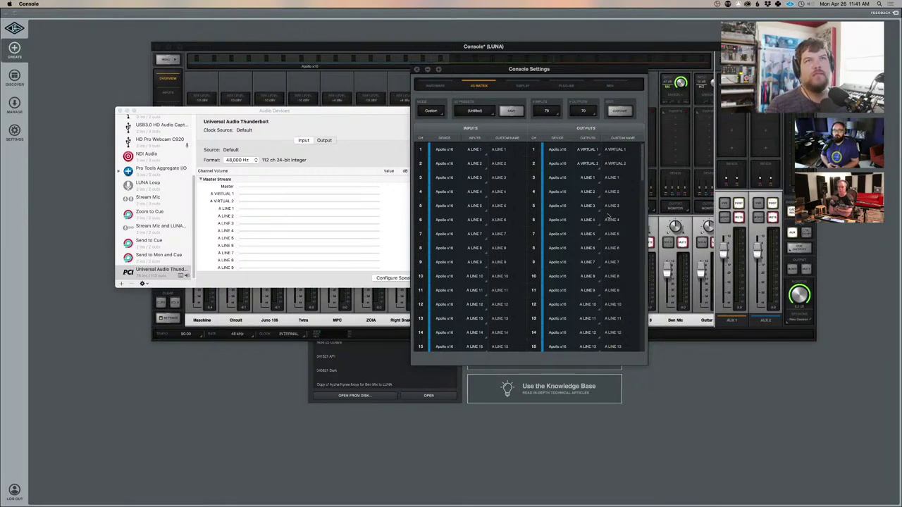
- Reset the I/O matrix mode to Default
scroll(606, 216, down, 1)
scroll(607, 216, up, 1)
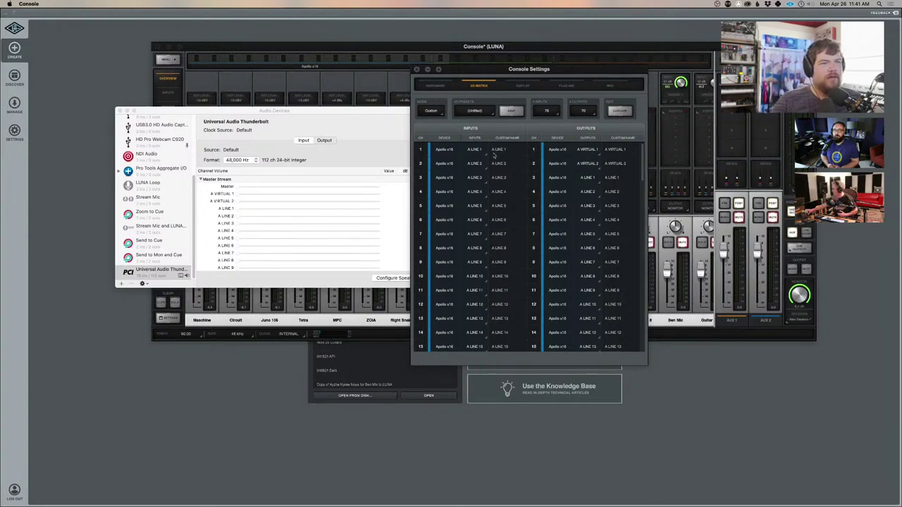
click(432, 110)
click(432, 127)
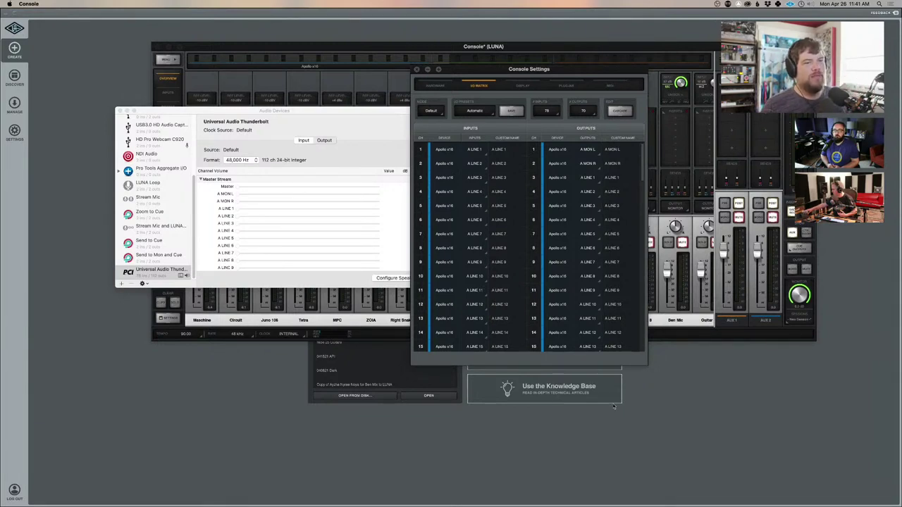
mouse_move(568, 505)
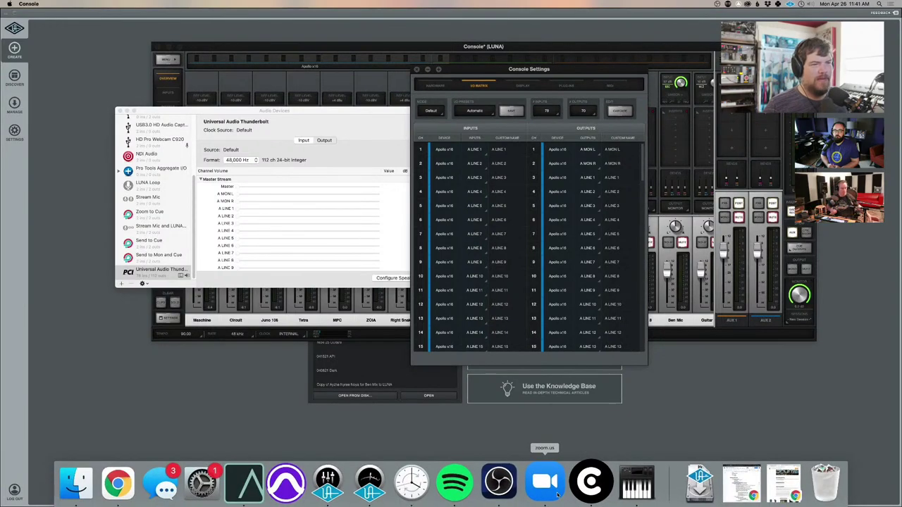
drag(545, 70, 567, 100)
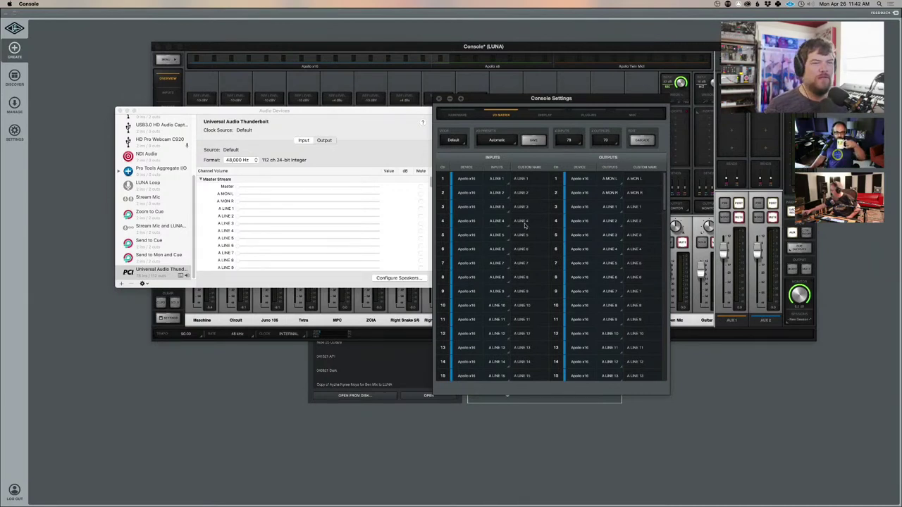
drag(571, 103, 576, 106)
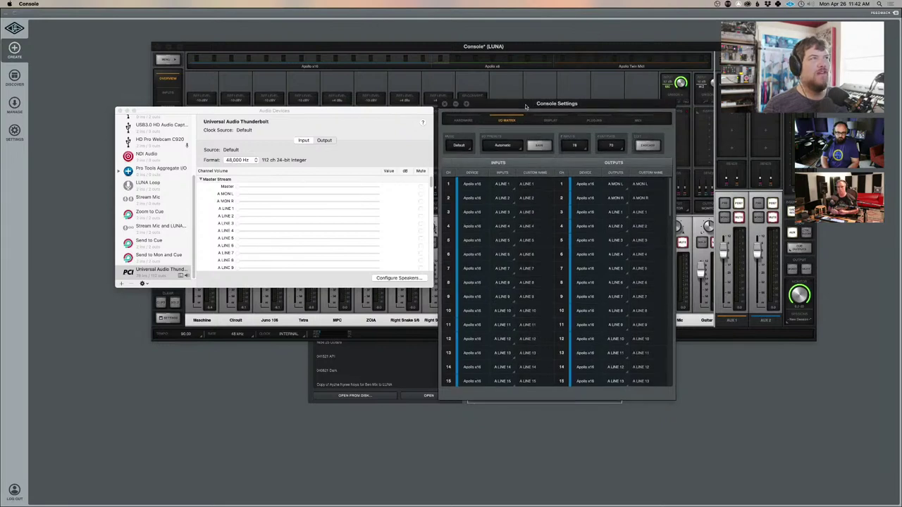
drag(526, 106, 528, 98)
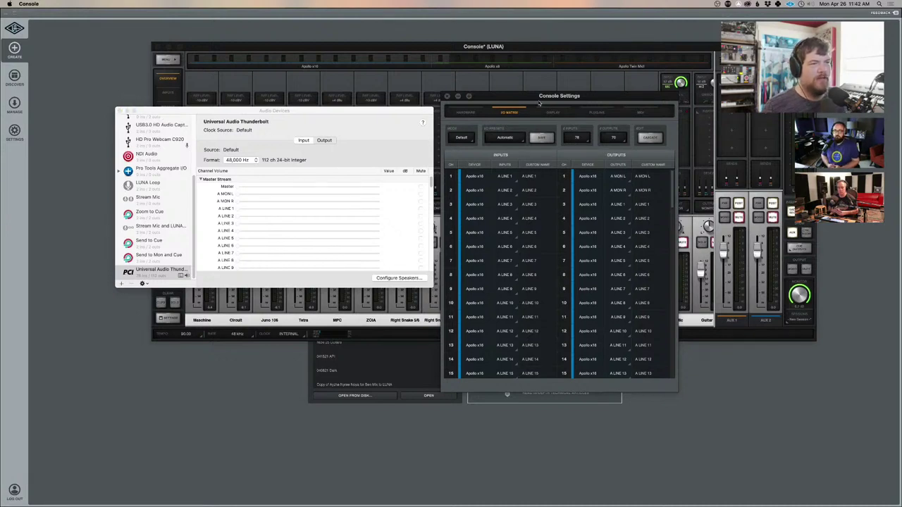
- Move the Console Settings window aside and bring the Console mixer window forward, clear of the settings
drag(538, 106, 746, 99)
click(699, 44)
drag(699, 44, 592, 40)
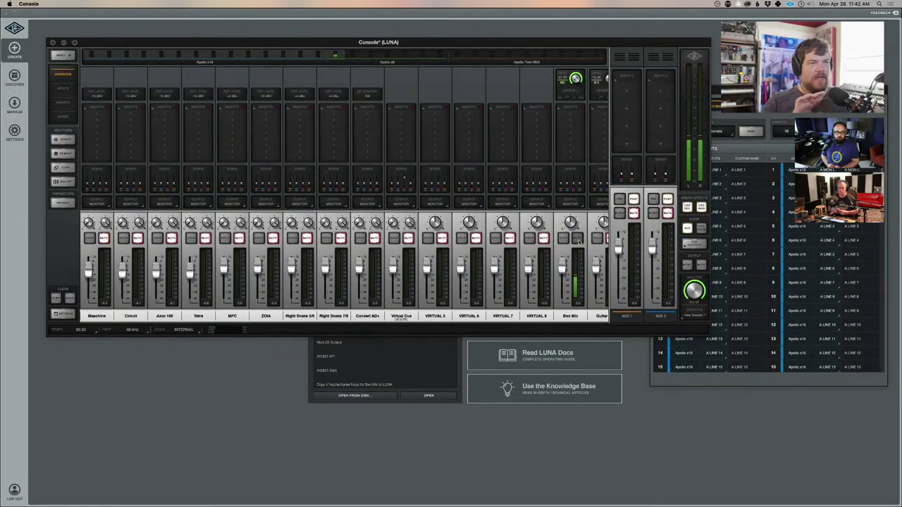
- Insert the Manley VOXBOX from the Preamp & Channel Strip category into the mic channel's Unison slot and move the plug-in window over the mixer
click(575, 99)
click(637, 145)
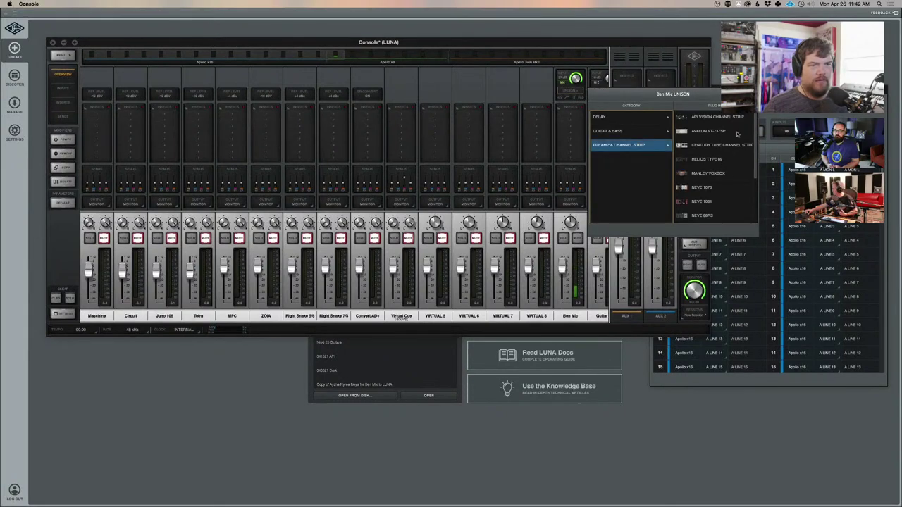
scroll(715, 180, down, 3)
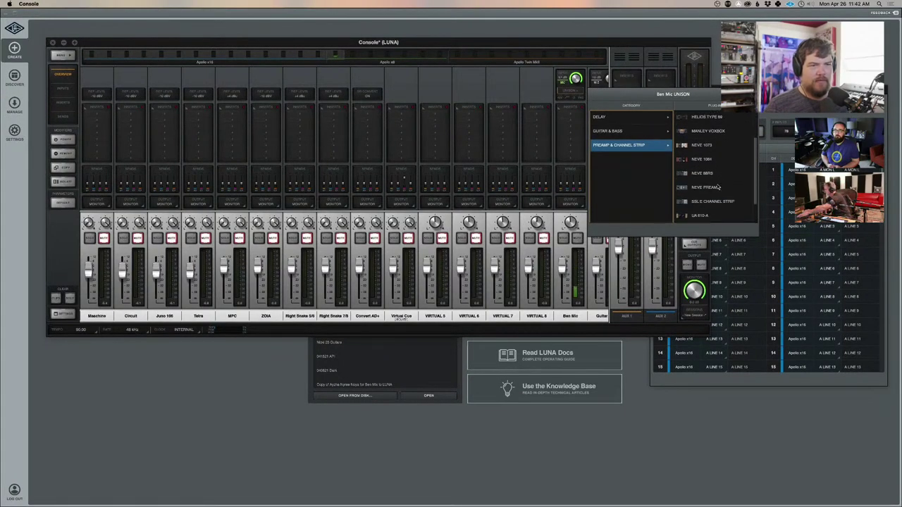
click(707, 141)
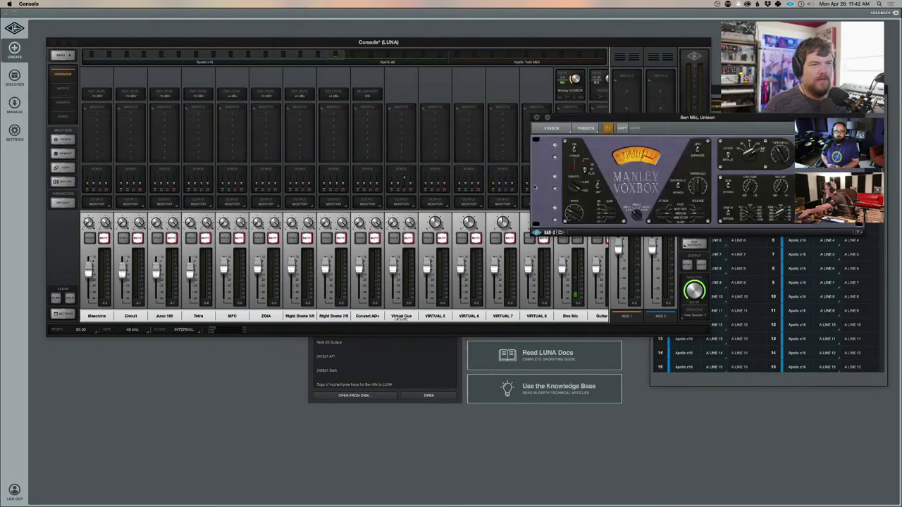
drag(677, 116, 397, 164)
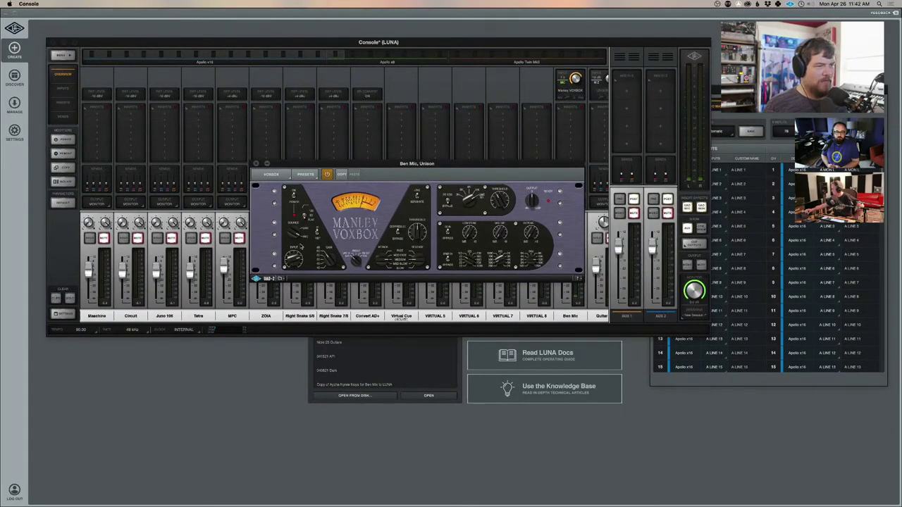
drag(435, 165, 335, 179)
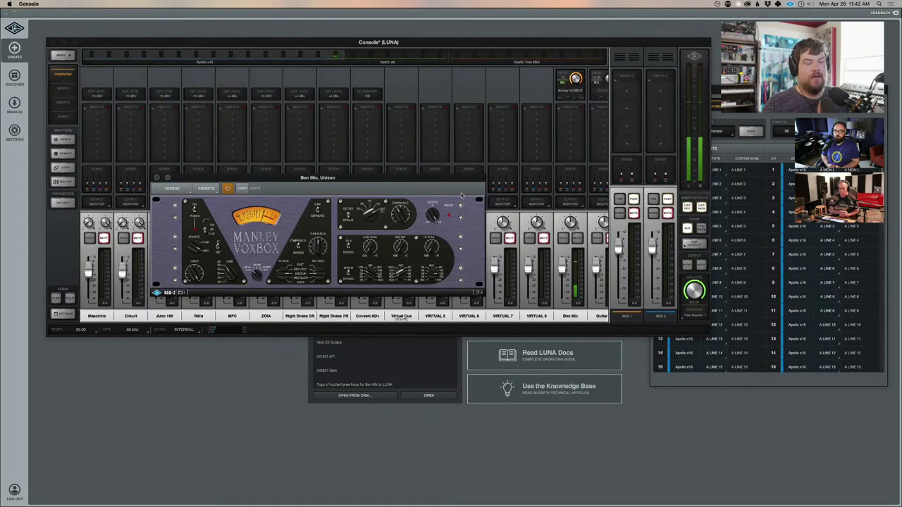
- Move the VOXBOX window up over the mixer, switch to Zoom and set its microphone to Universal Audio Thunderbolt
drag(393, 182, 397, 161)
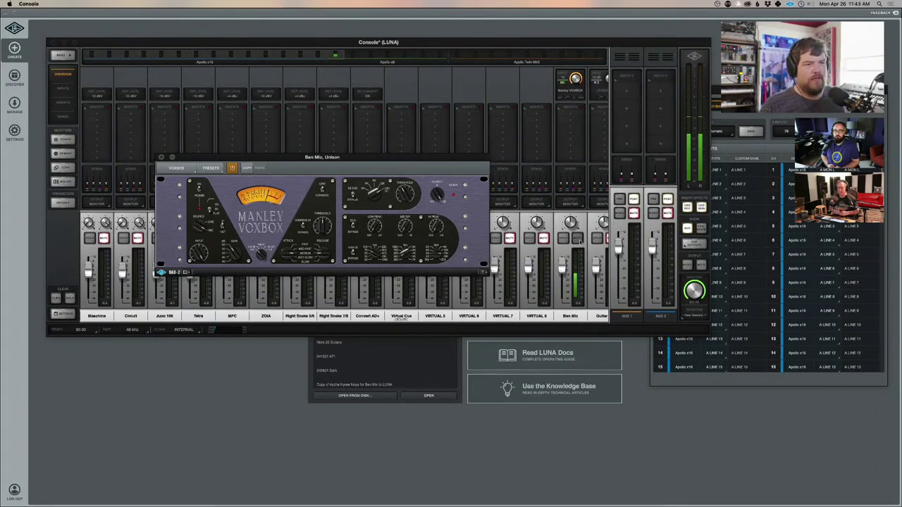
key(super+Tab)
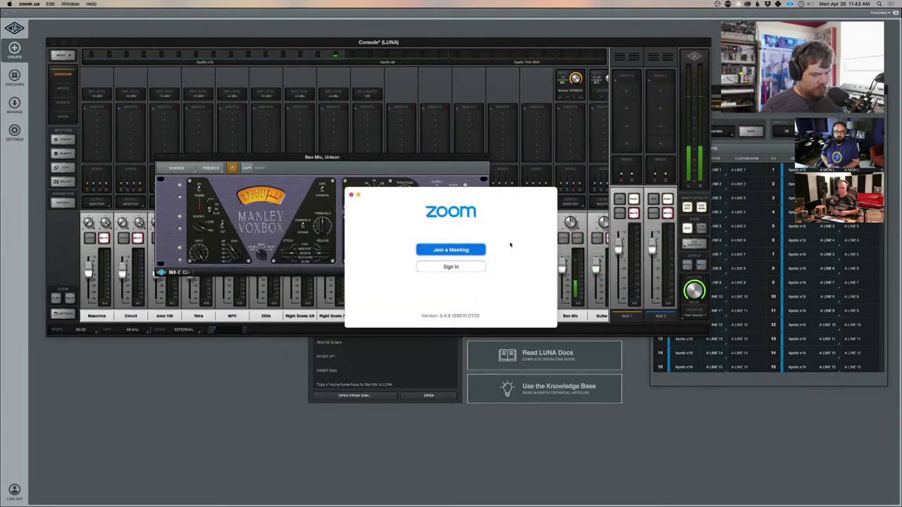
key(super+comma)
drag(464, 80, 579, 162)
click(612, 254)
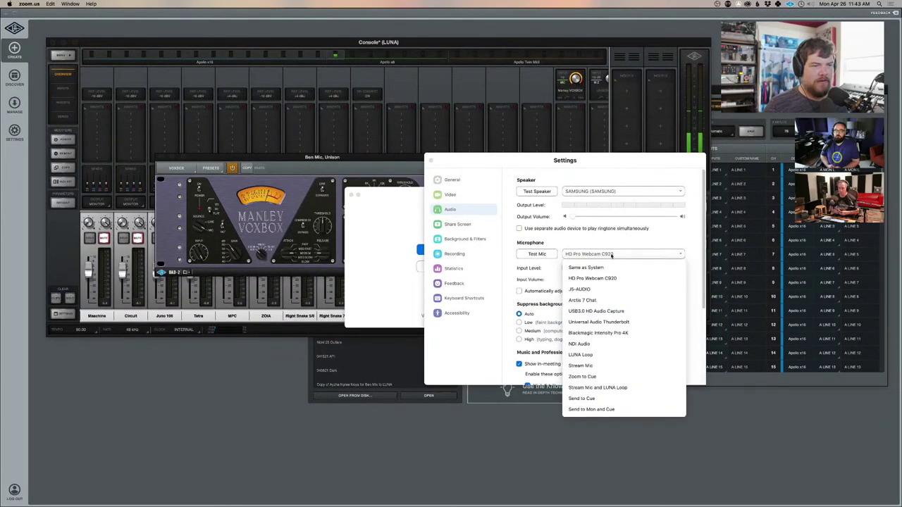
click(618, 322)
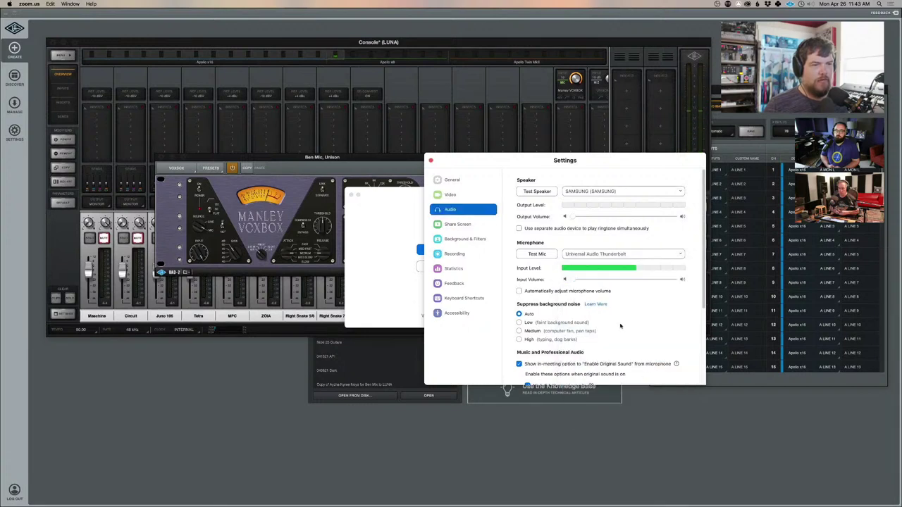
- Set Zoom's speaker to Same as System and close its settings
click(629, 191)
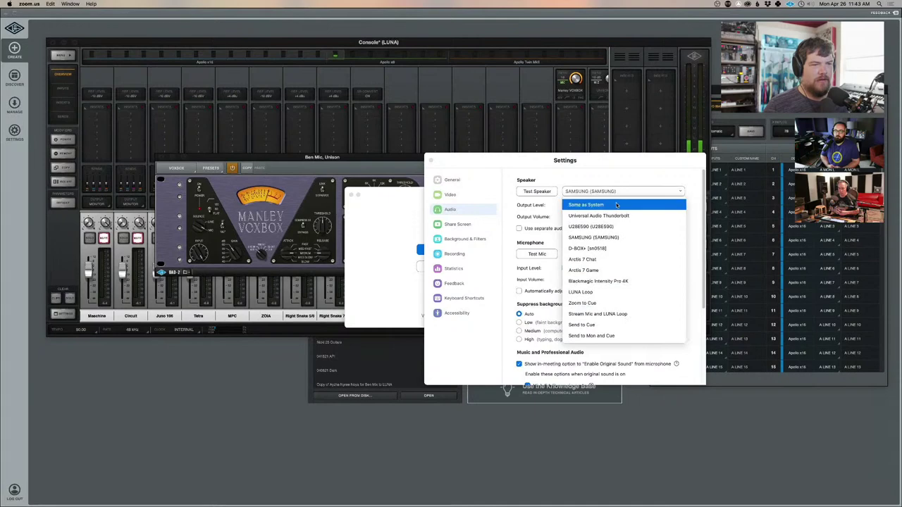
click(616, 204)
drag(470, 164, 576, 181)
click(537, 178)
- Switch to Audio MIDI Setup and assign the Universal Audio Thunderbolt stereo speakers to A VIRTUAL 3 and A VIRTUAL 4
key(super+Tab)
key(super+Tab)
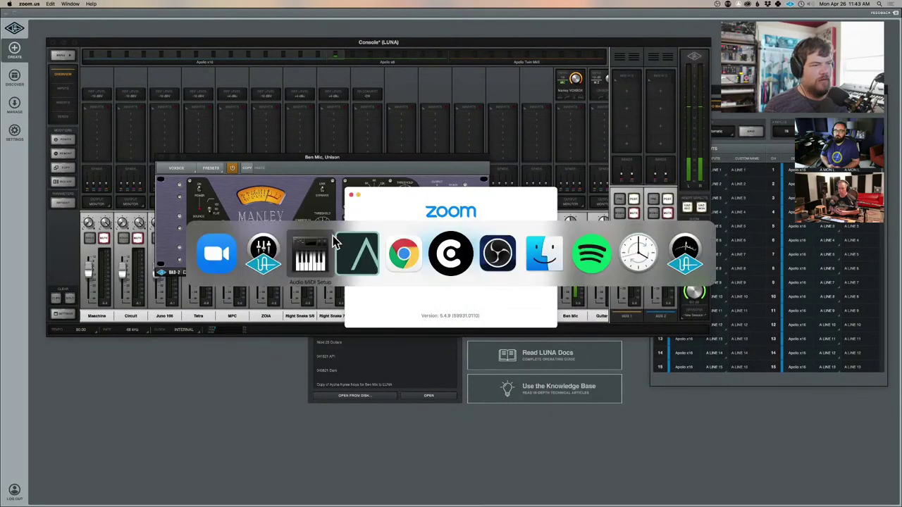
click(389, 276)
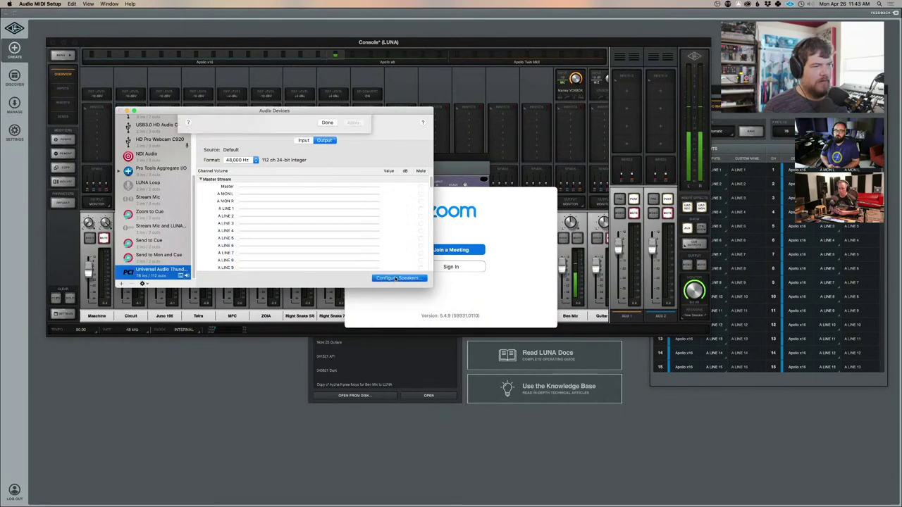
click(279, 257)
click(279, 262)
click(278, 267)
click(279, 276)
click(353, 278)
click(327, 278)
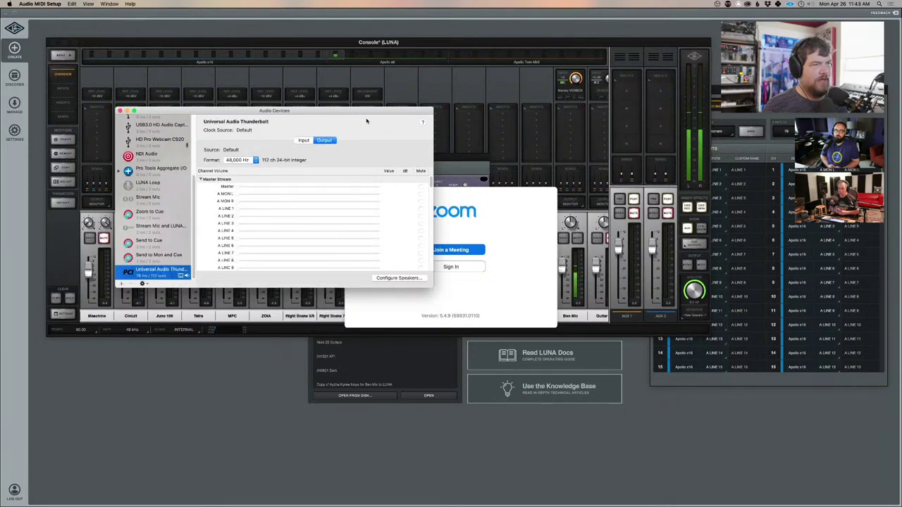
- Move the Audio Devices window aside and reopen Zoom's audio settings, placing them clear of it
drag(240, 113, 181, 143)
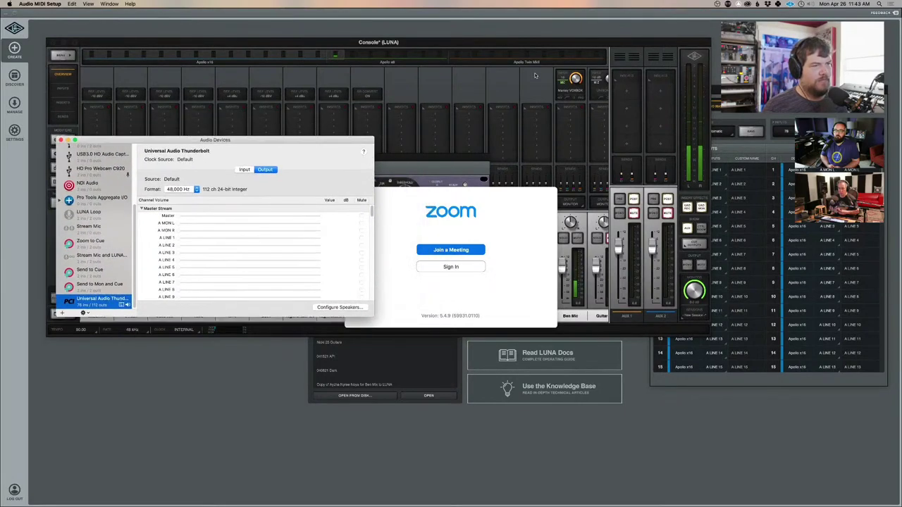
click(516, 189)
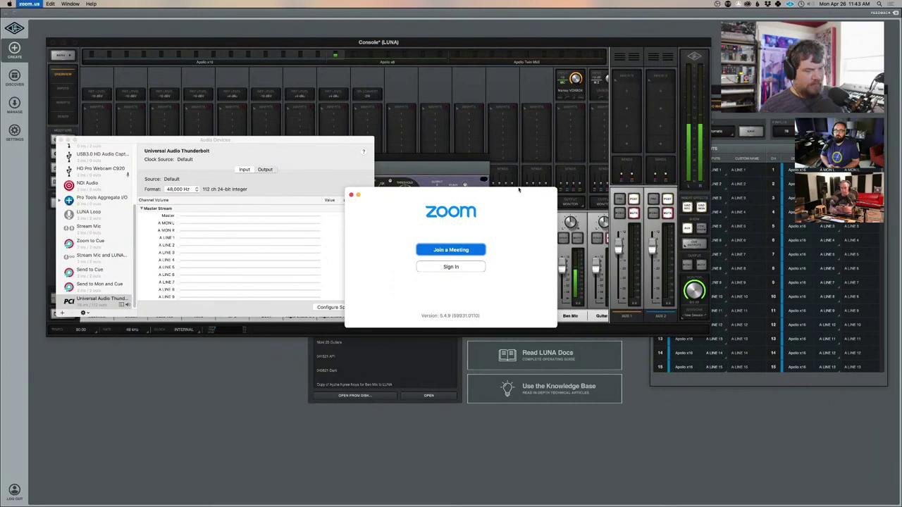
key(super+comma)
drag(657, 177, 593, 141)
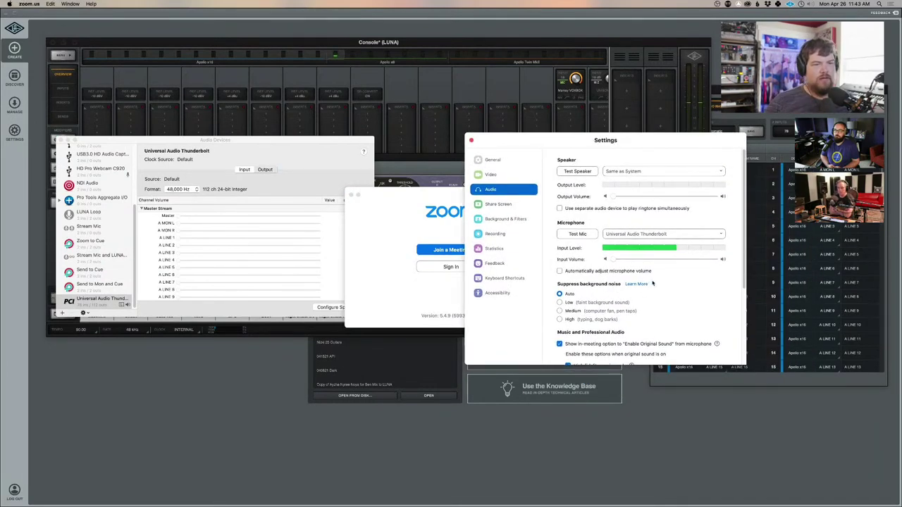
- Switch to VCV Rack, leaving the Zoom audio settings open over the patch
click(624, 484)
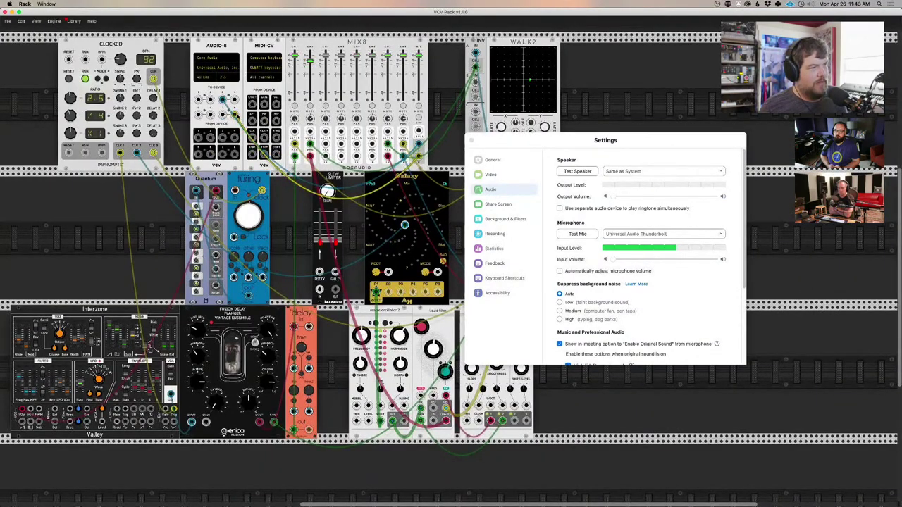
key(super+Tab)
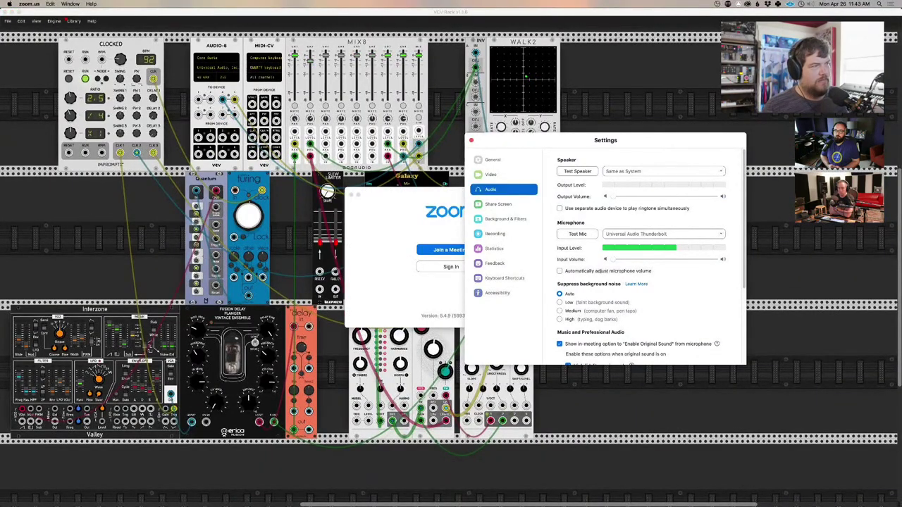
key(super+Tab)
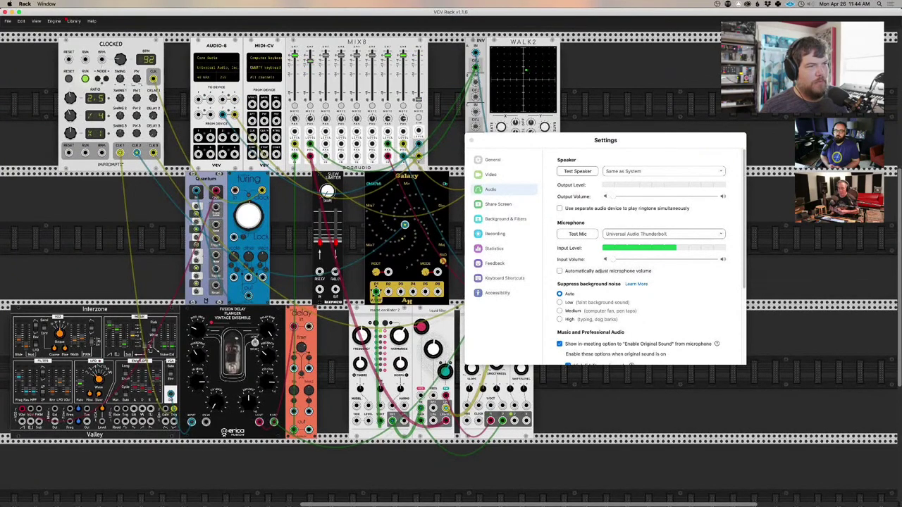
- Bring the Console mixer, Audio MIDI Setup and Zoom windows back in front of VCV Rack
key(super+Tab)
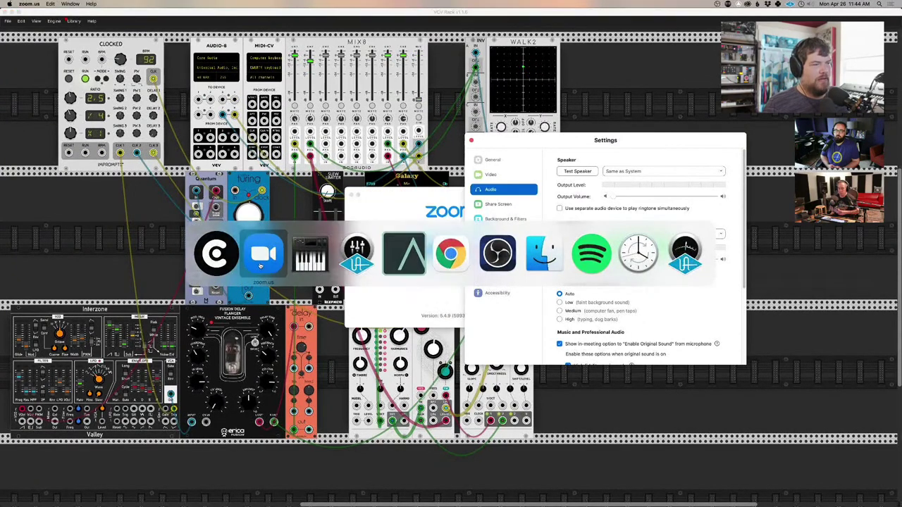
key(super+Tab)
click(352, 262)
key(super+Tab)
click(341, 263)
key(super+Tab)
click(311, 261)
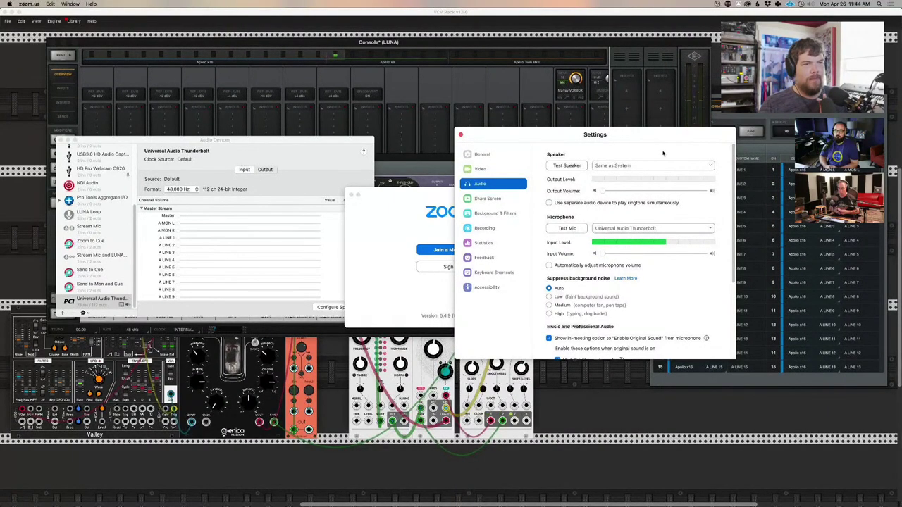
- Bring the Console mixer forward, move Zoom's settings away from the mic channel and toggle that channel's mute
click(497, 86)
drag(564, 133, 702, 128)
click(578, 238)
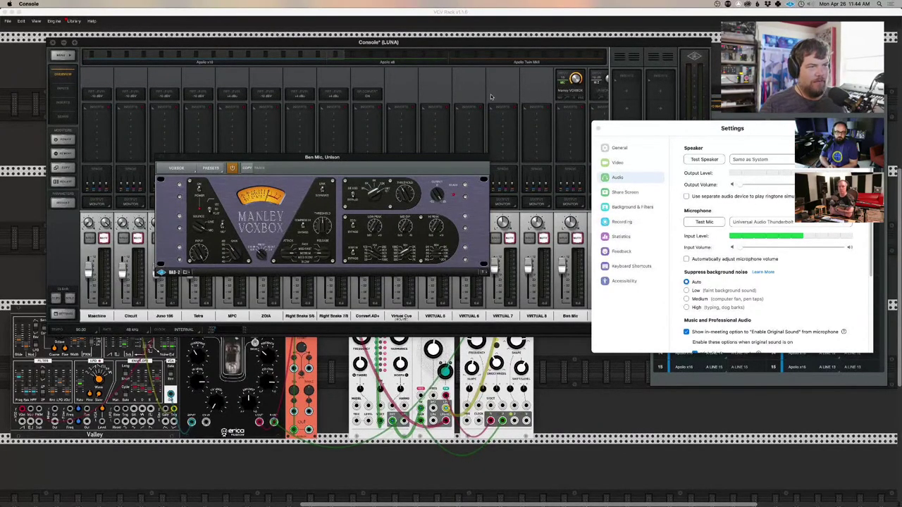
- Uncover the Console Settings window and examine the virtual, monitor, aux and cue channels in the I/O matrix
drag(776, 129, 517, 124)
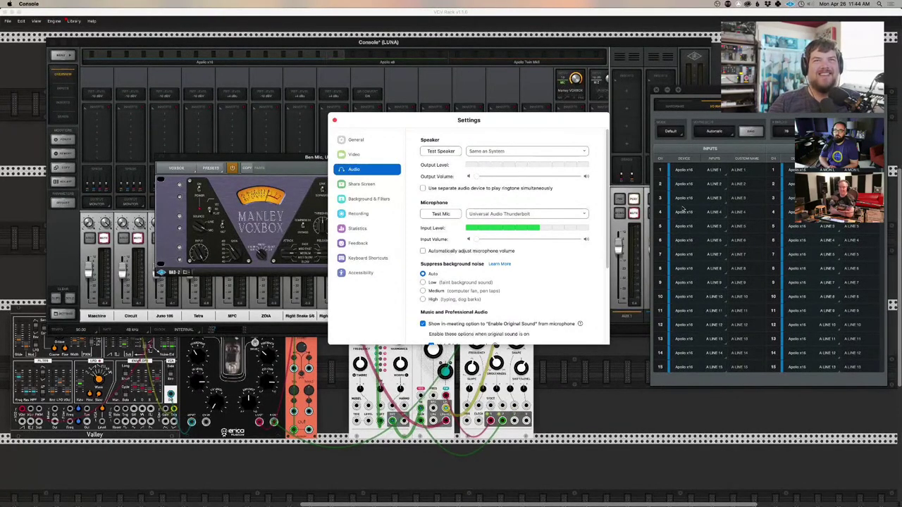
drag(739, 93, 690, 103)
scroll(696, 245, down, 5)
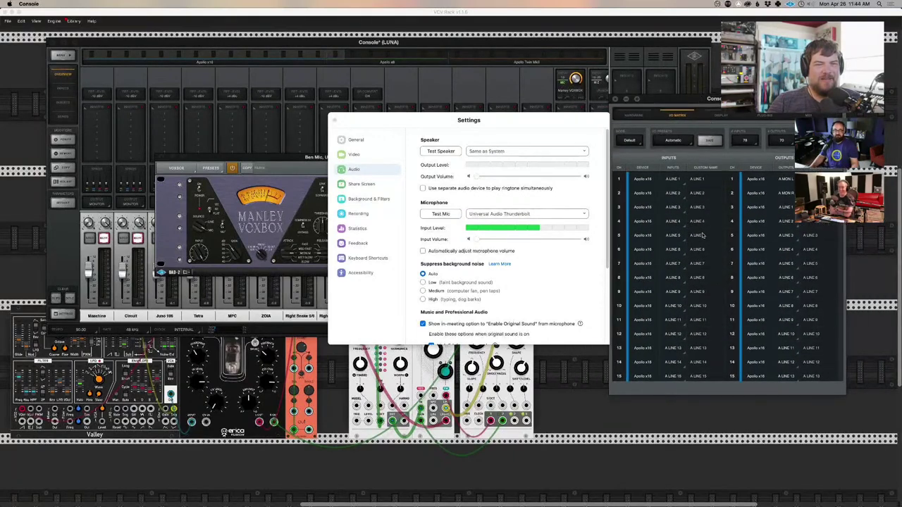
scroll(696, 245, down, 6)
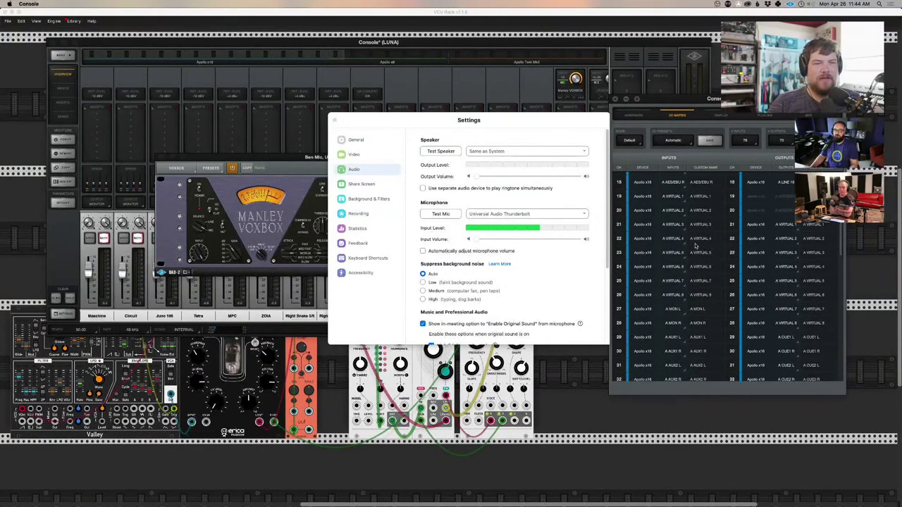
scroll(696, 244, down, 1)
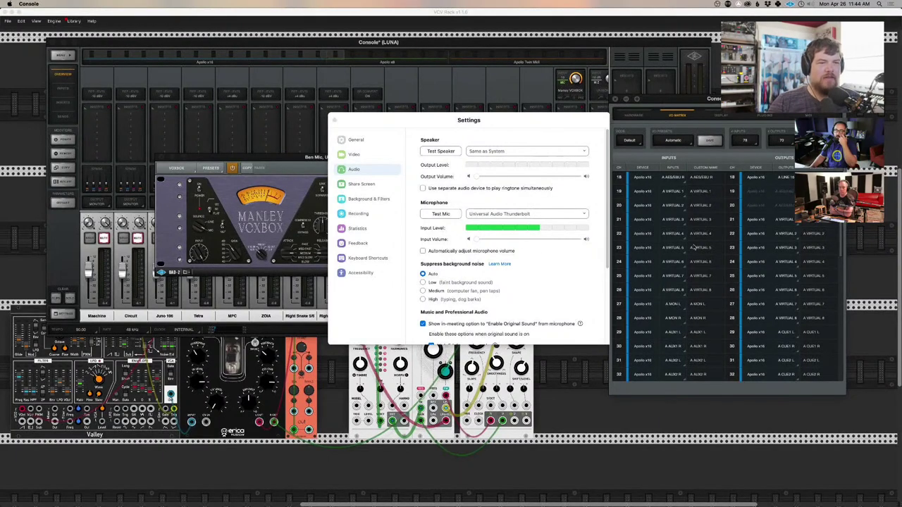
scroll(689, 261, down, 3)
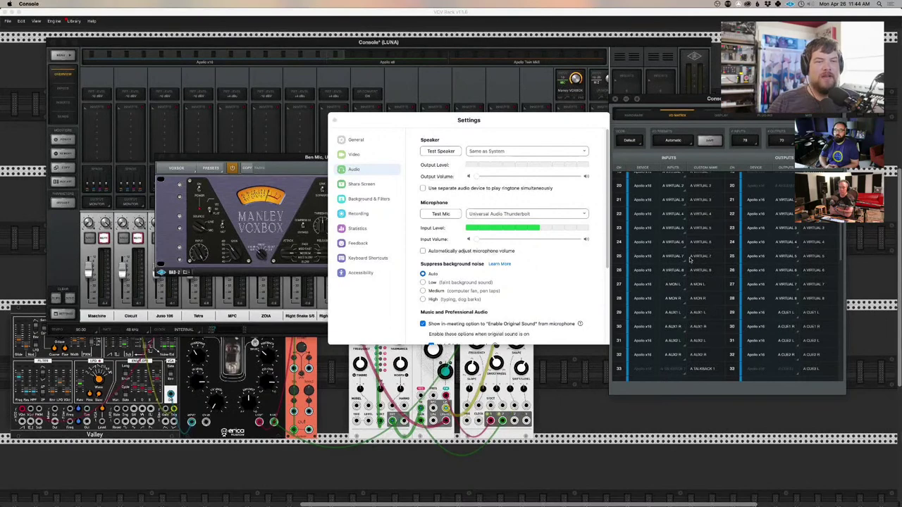
scroll(692, 267, down, 1)
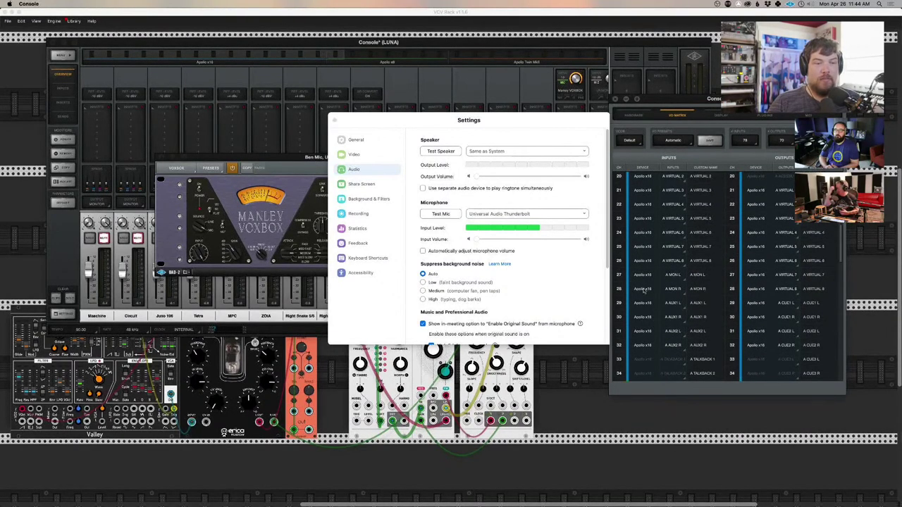
- Mute the mic channel in the Console mixer and raise its CUE 1 send
drag(541, 128, 418, 146)
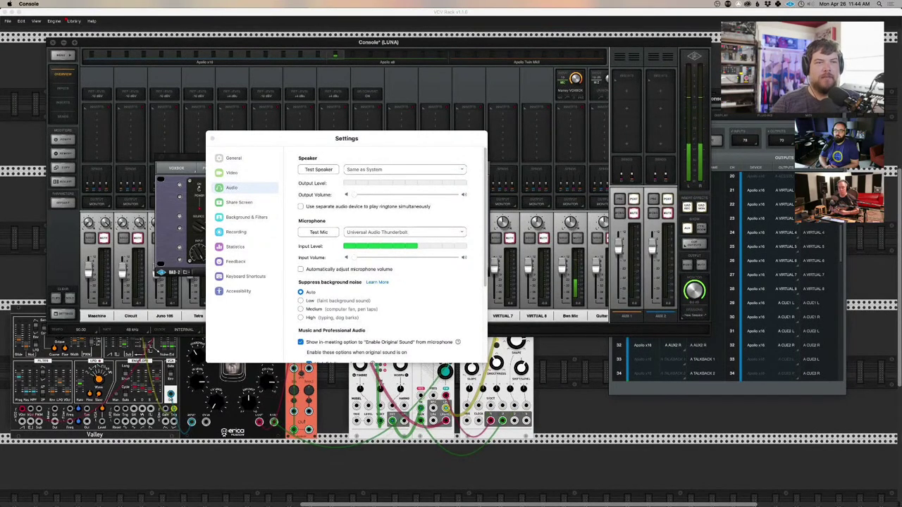
click(578, 238)
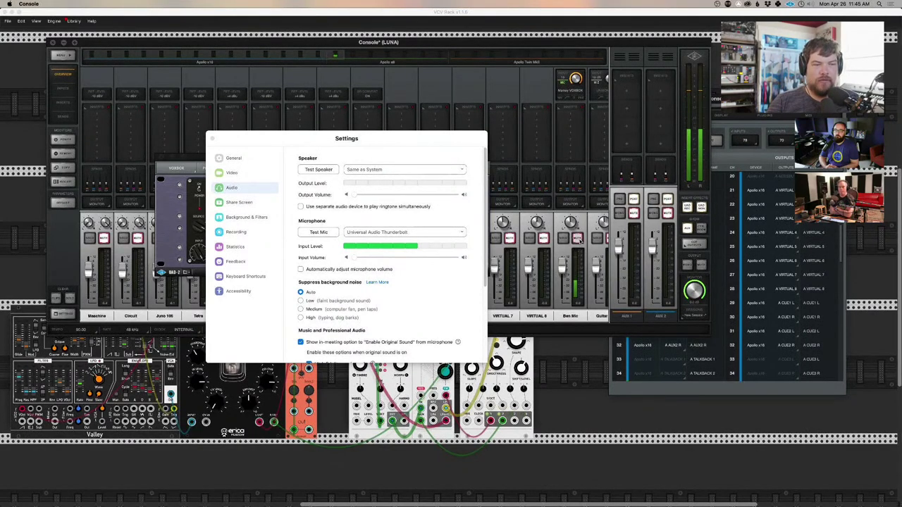
click(576, 187)
drag(665, 279, 663, 229)
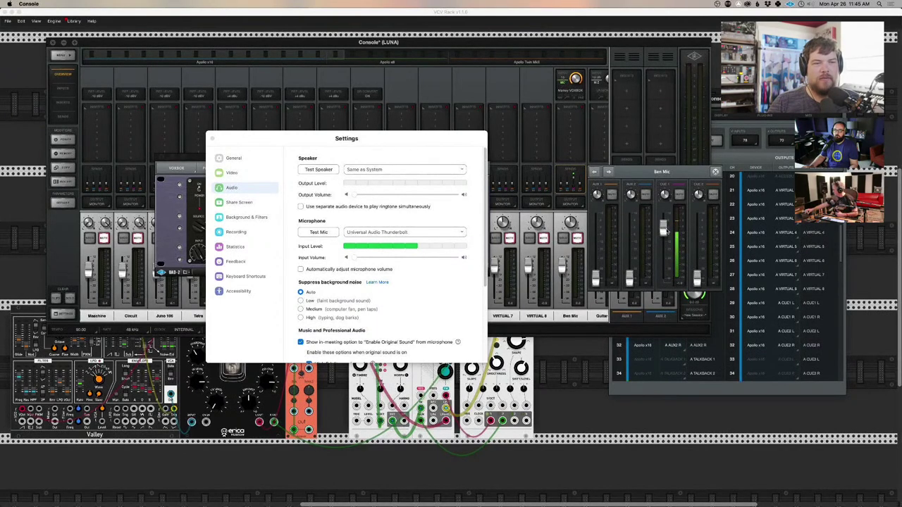
click(715, 171)
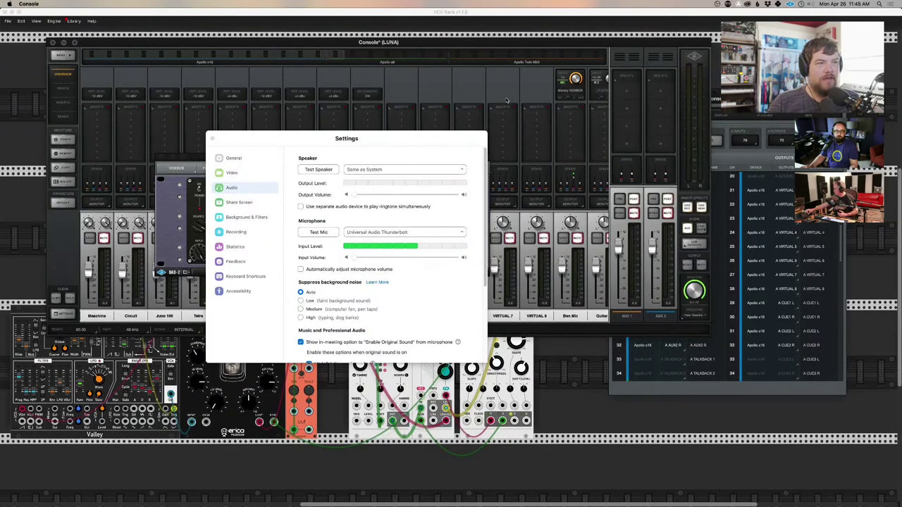
- Move the Zoom settings and VOXBOX window off the Virtual Cue channel and check which virtual inputs it uses
drag(411, 145, 734, 160)
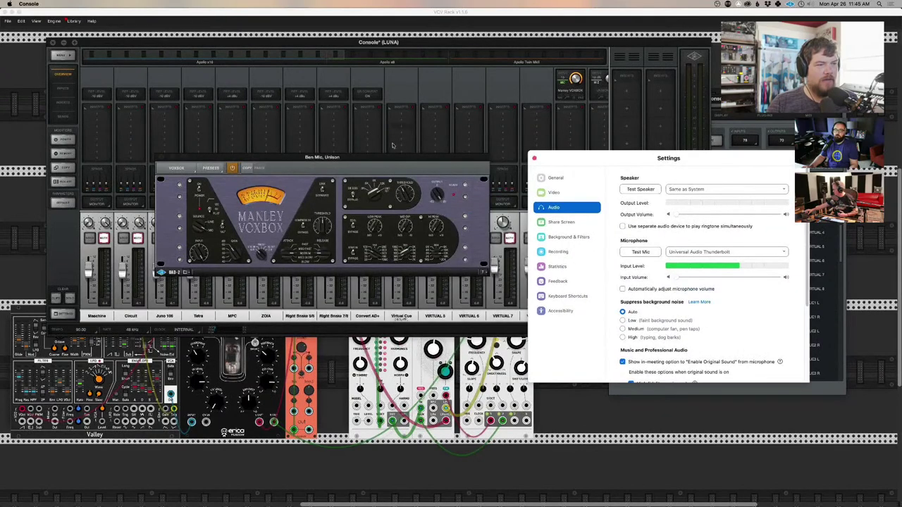
drag(208, 157, 59, 146)
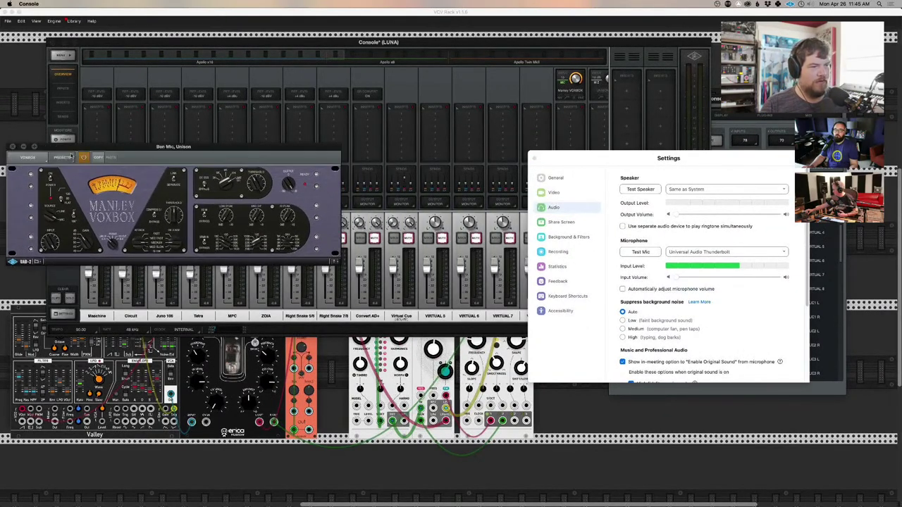
double_click(399, 316)
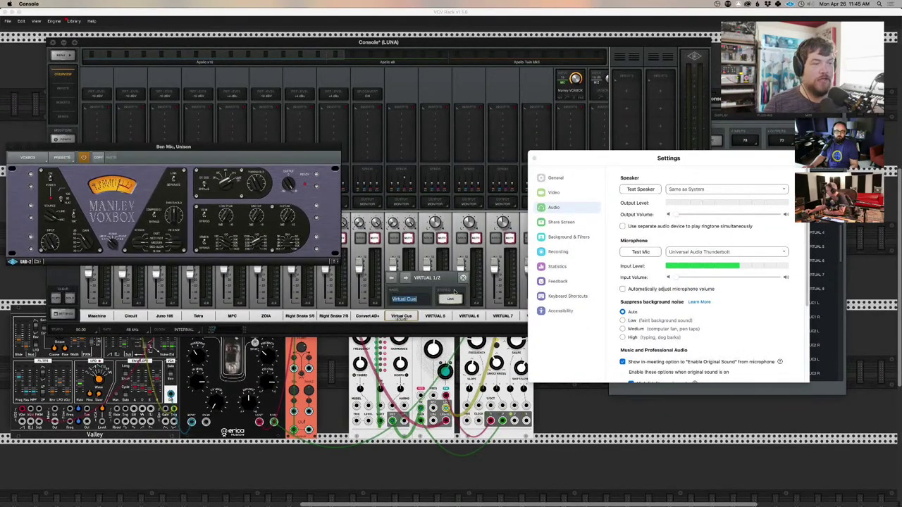
click(462, 279)
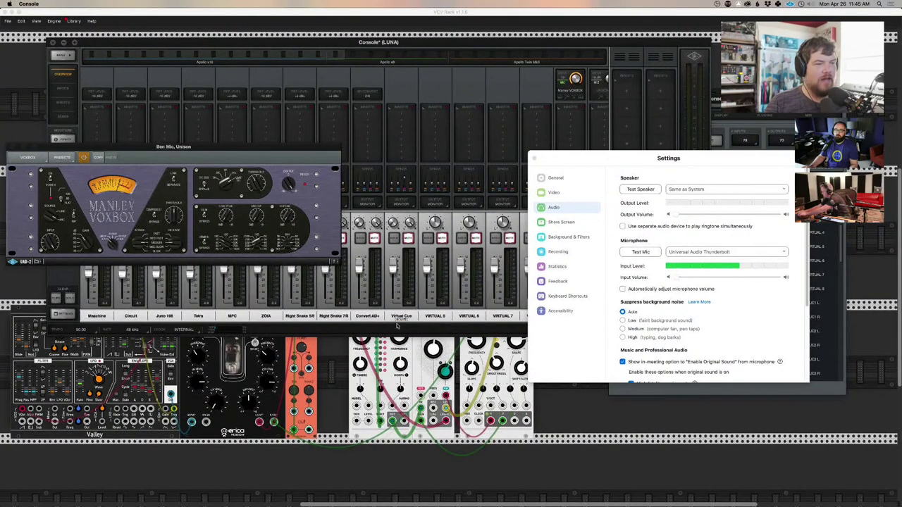
- In Audio MIDI Setup, assign the left speaker to A VIRTUAL 1 and the right to A VIRTUAL 2, and apply
key(super+Tab)
key(super+Tab)
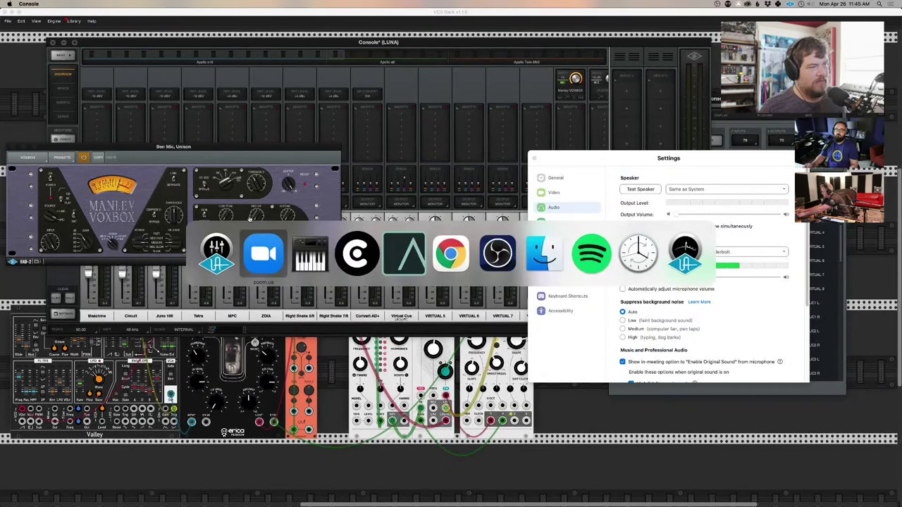
click(340, 307)
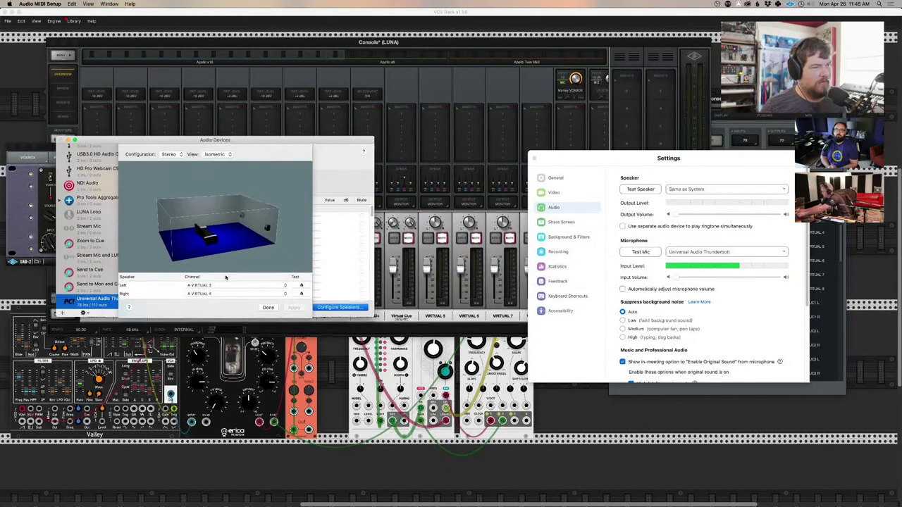
click(219, 284)
click(217, 279)
click(216, 293)
click(214, 294)
click(215, 294)
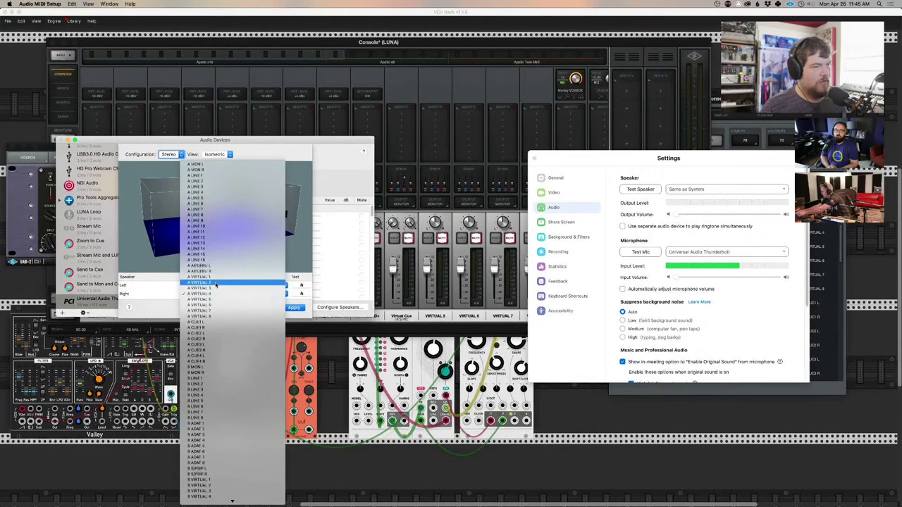
click(215, 279)
click(293, 308)
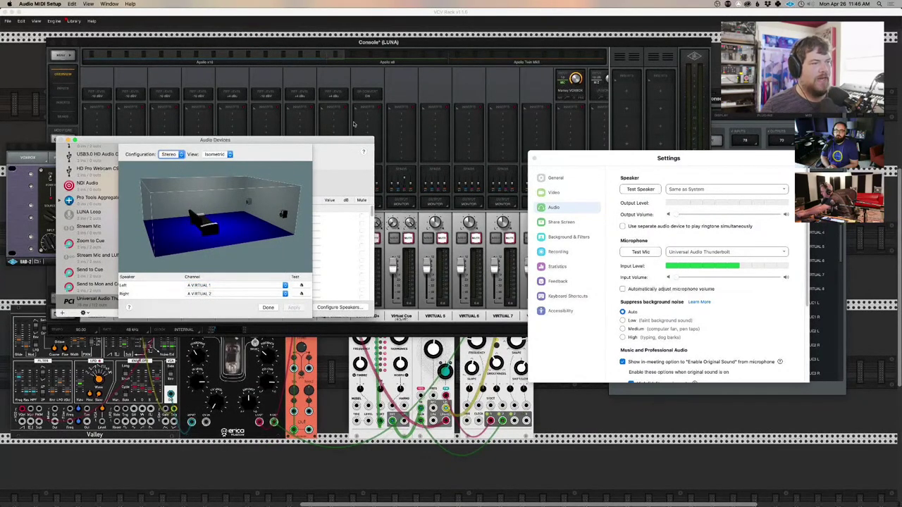
- Close the speaker configuration, return to Console and check the aux and cue send levels of the Virtual Cue channel
click(268, 308)
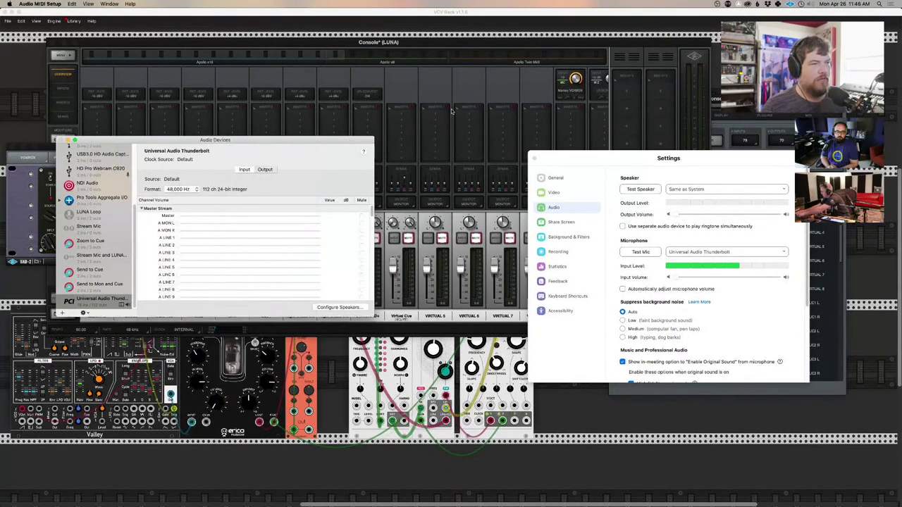
click(406, 239)
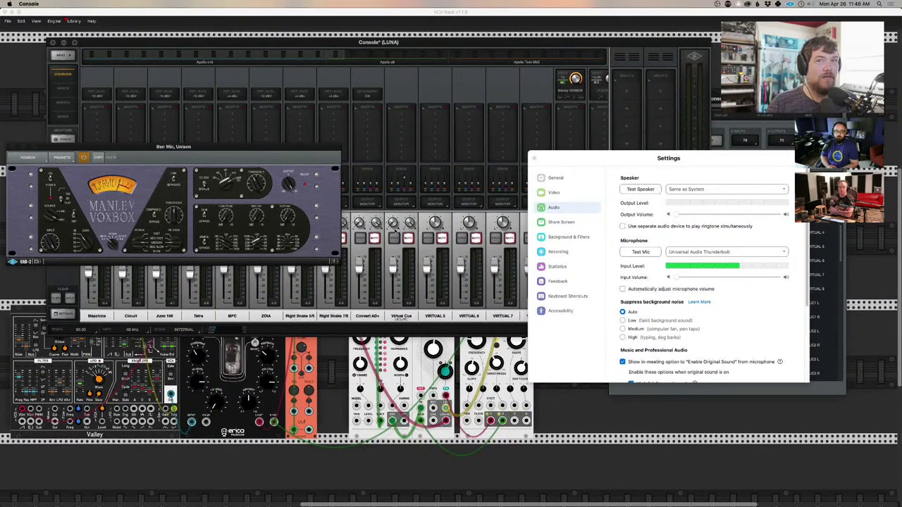
click(404, 175)
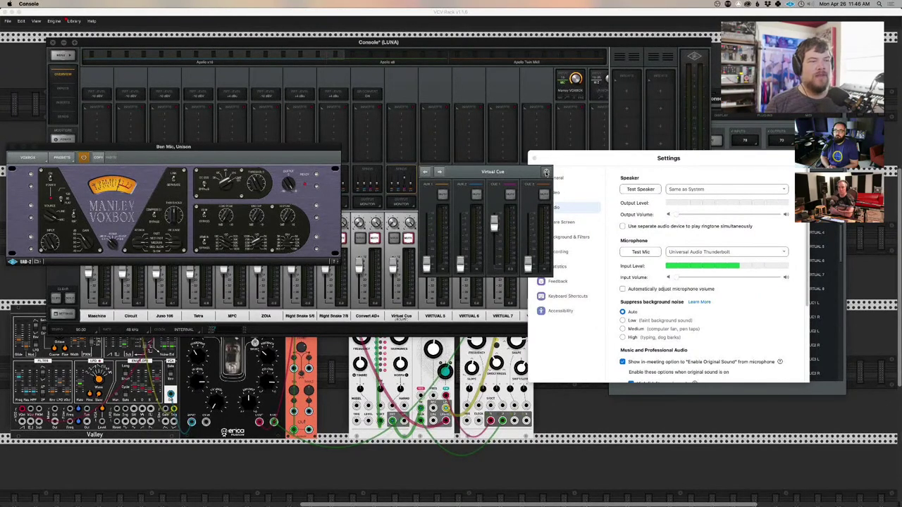
click(546, 173)
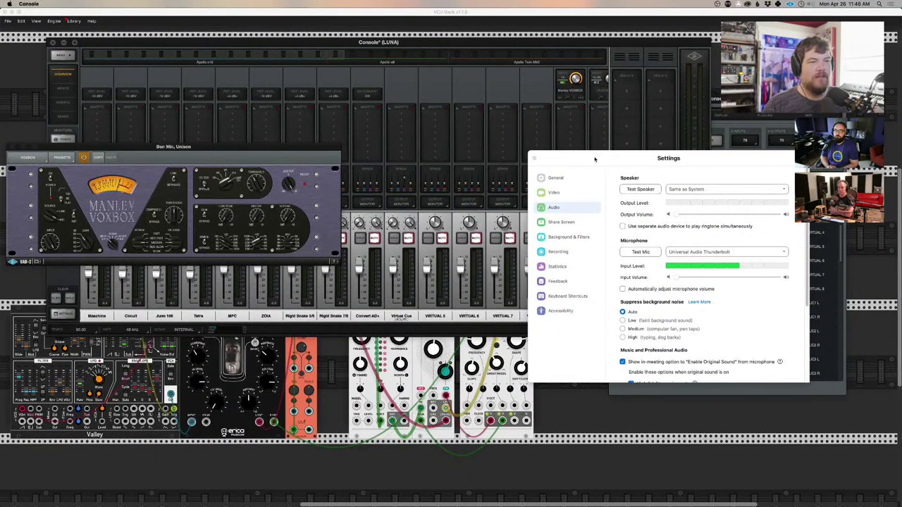
- Move the Zoom settings off the mic channel and load the Empirical Labs Distressor into its first insert
drag(594, 159, 696, 198)
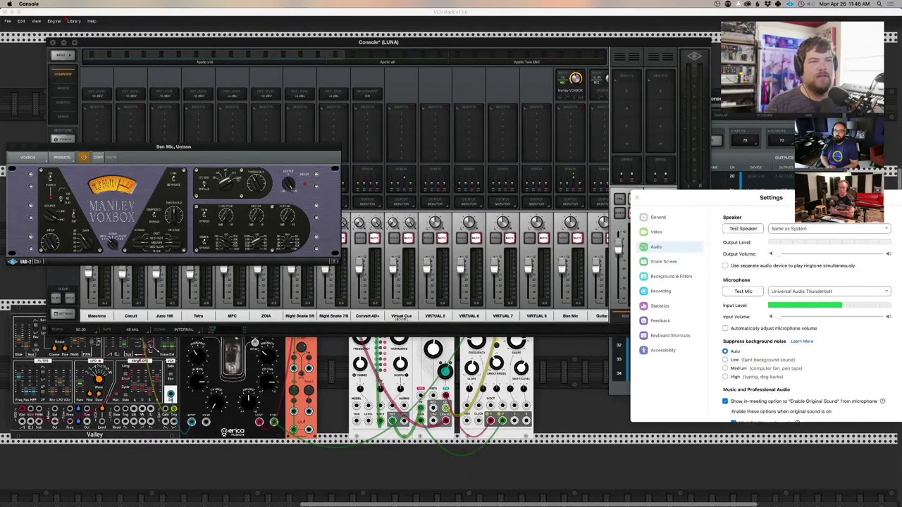
click(575, 113)
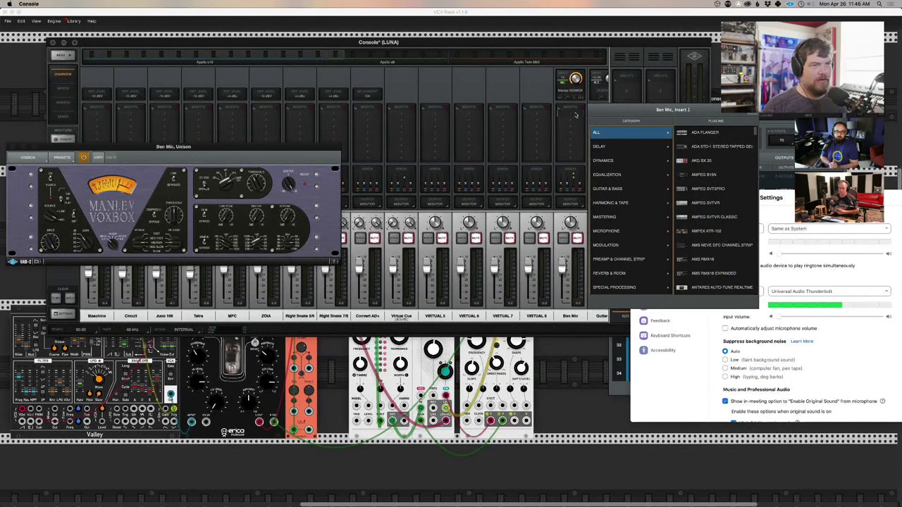
click(619, 161)
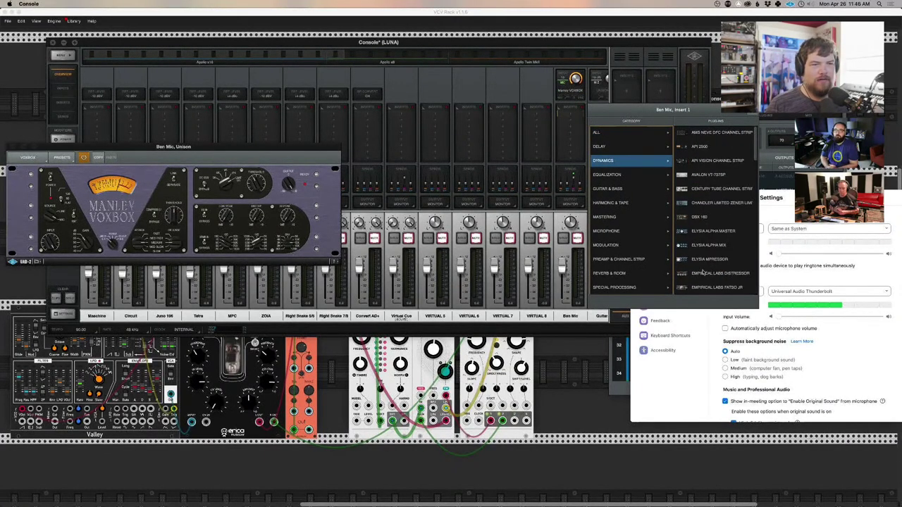
click(705, 273)
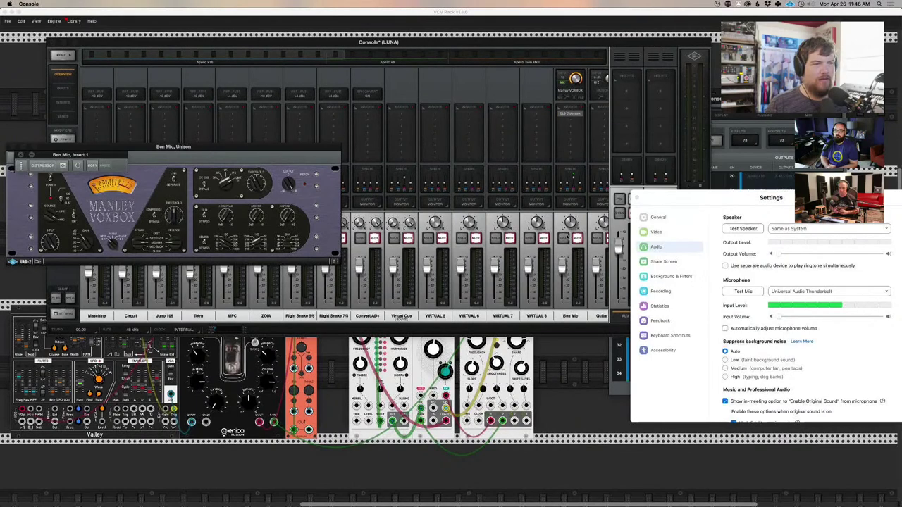
- Load the Empirical Labs Distressor from the dynamics plug-ins into the first insert of the Virtual Cue channel
click(399, 114)
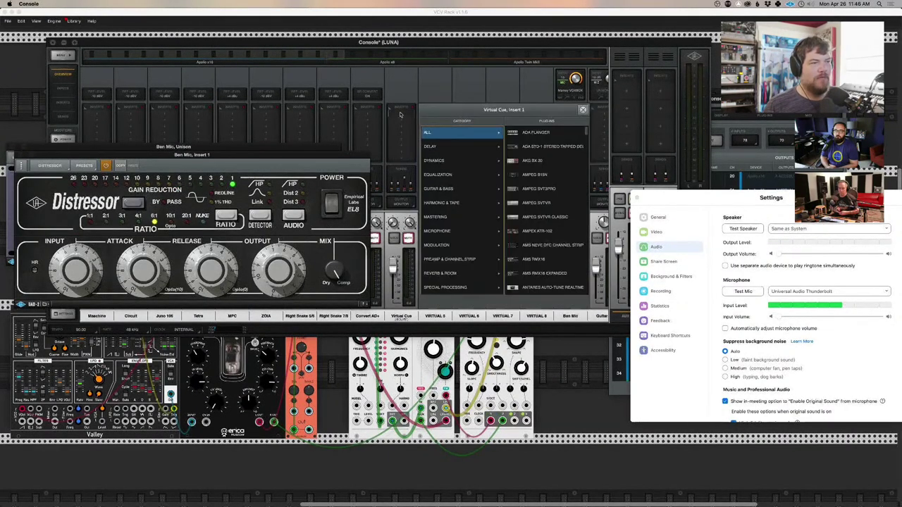
click(437, 160)
scroll(535, 226, down, 3)
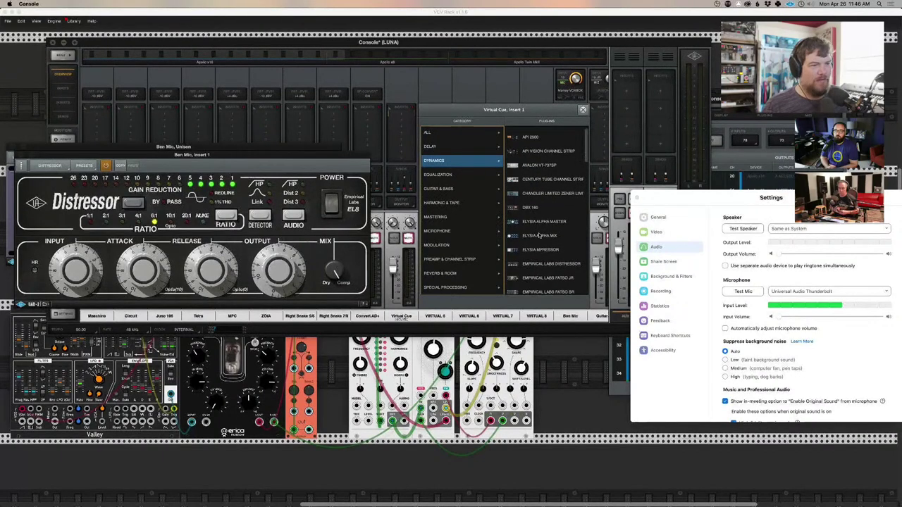
double_click(535, 227)
- Place the Virtual Cue Distressor window beside the mic one, try the NUKE ratio and settle on 10:1
drag(282, 169, 525, 127)
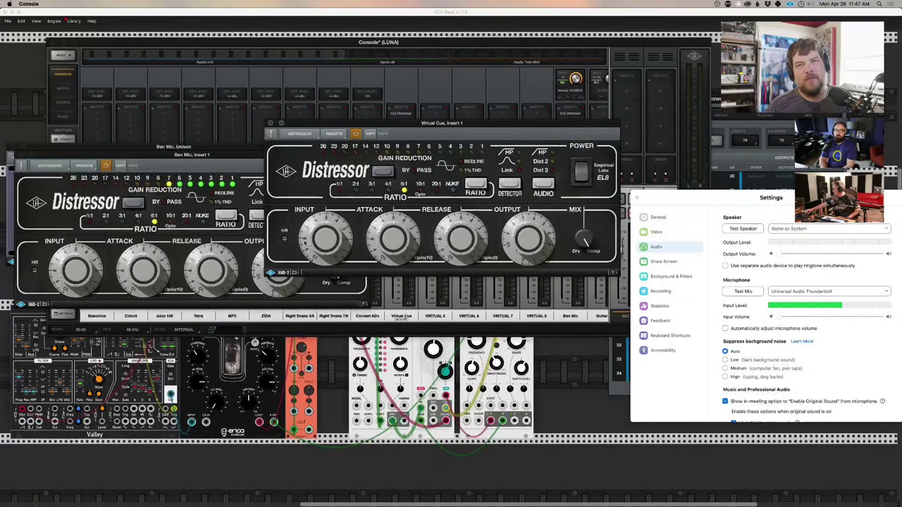
click(448, 192)
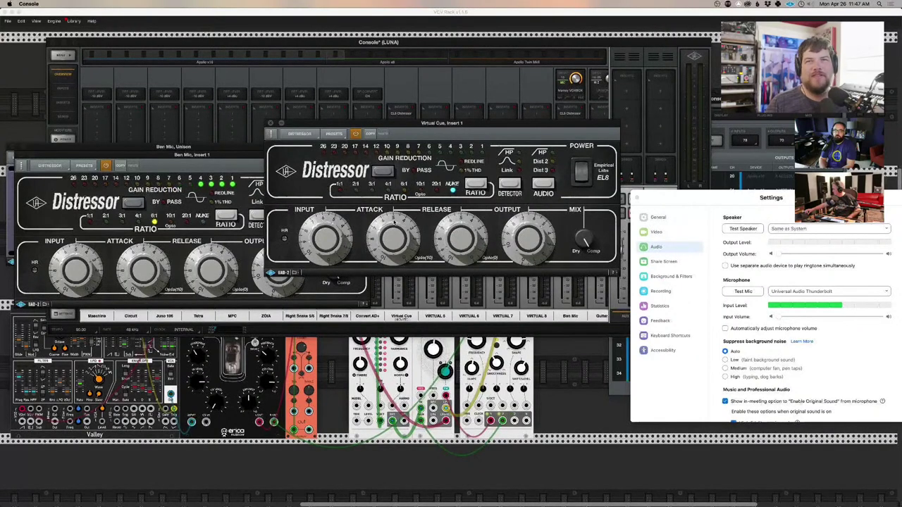
click(420, 190)
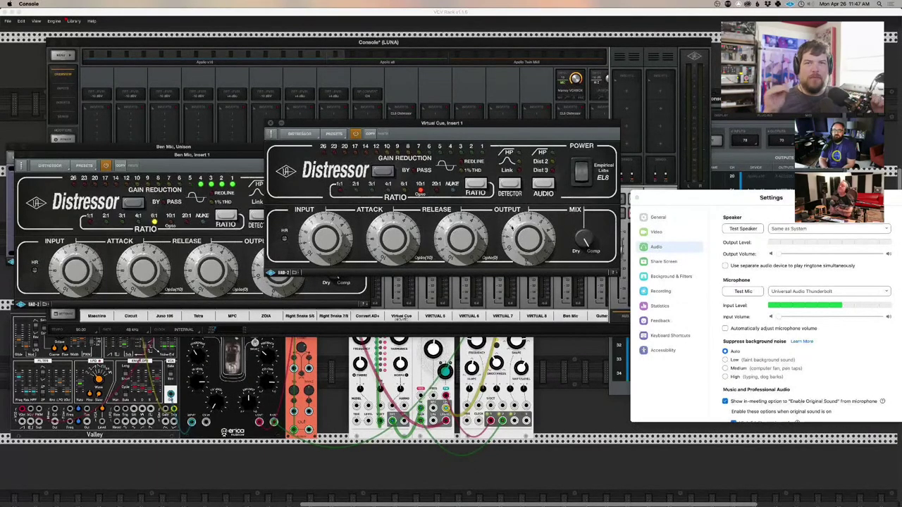
- Close both Distressor windows and the Manley VOXBOX window to uncover the Console mixer
drag(435, 124, 352, 79)
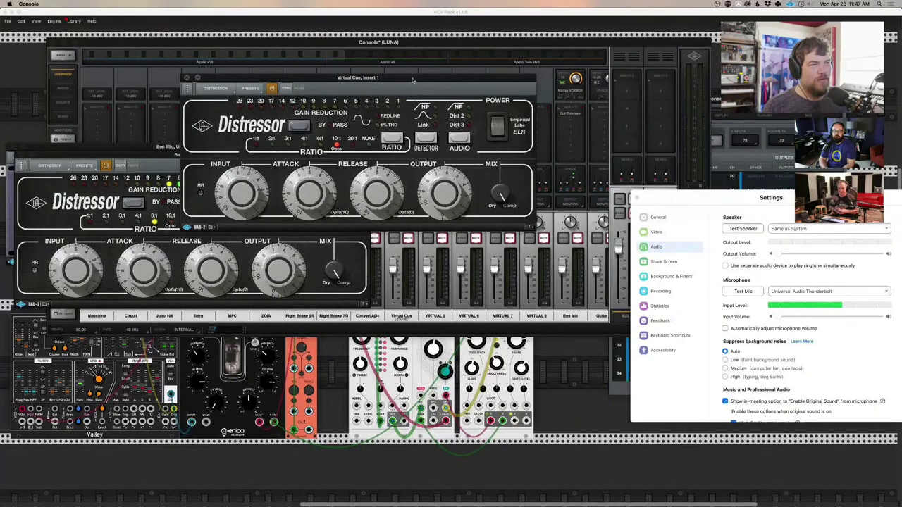
drag(411, 83, 309, 83)
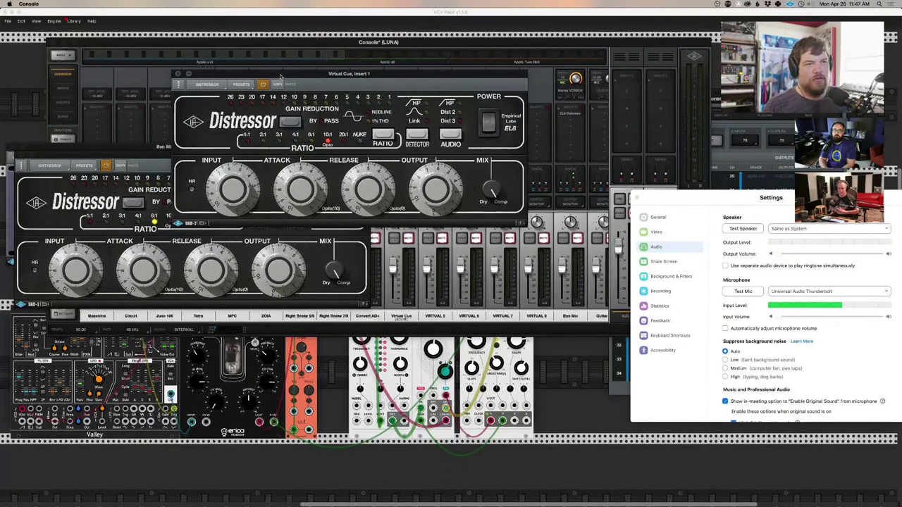
click(177, 73)
drag(218, 166, 586, 246)
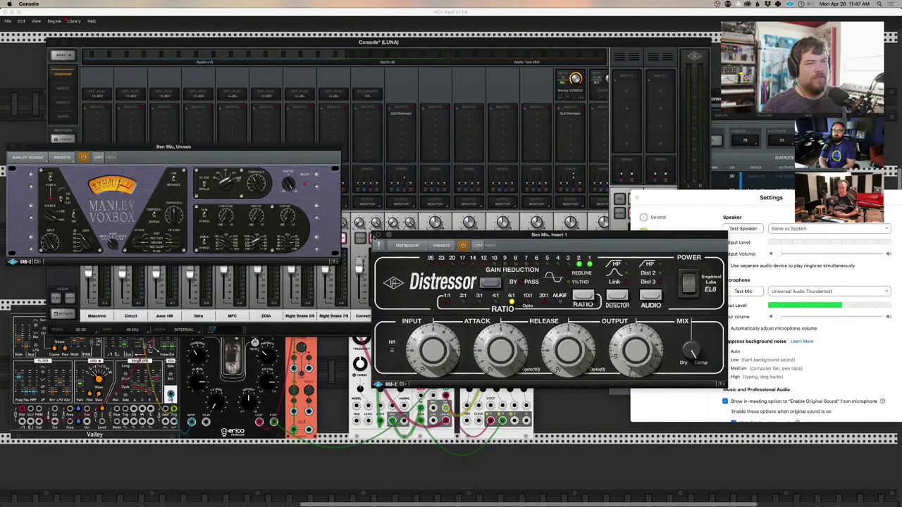
click(375, 237)
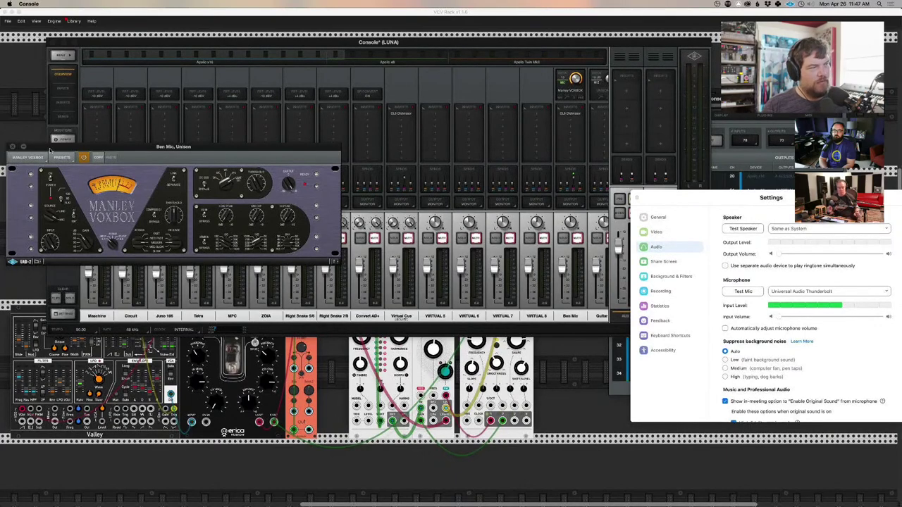
drag(14, 154, 103, 143)
click(102, 136)
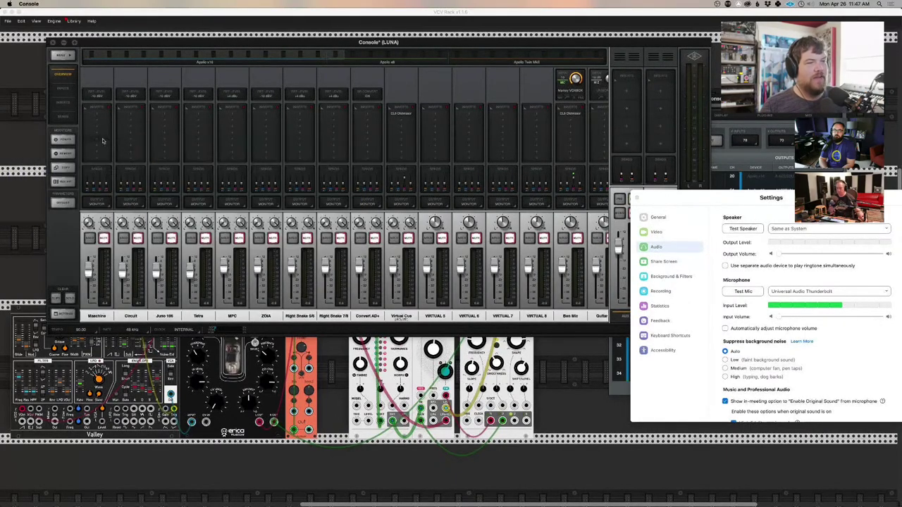
click(642, 247)
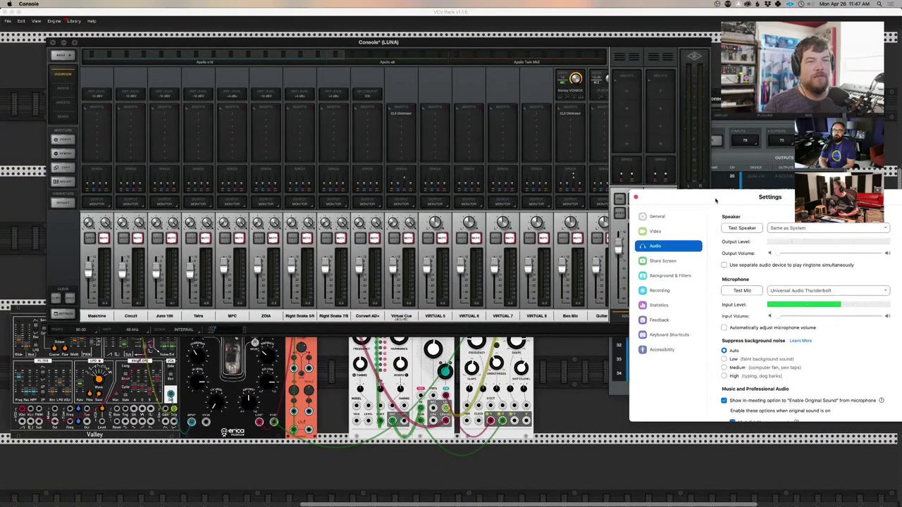
drag(716, 201, 672, 202)
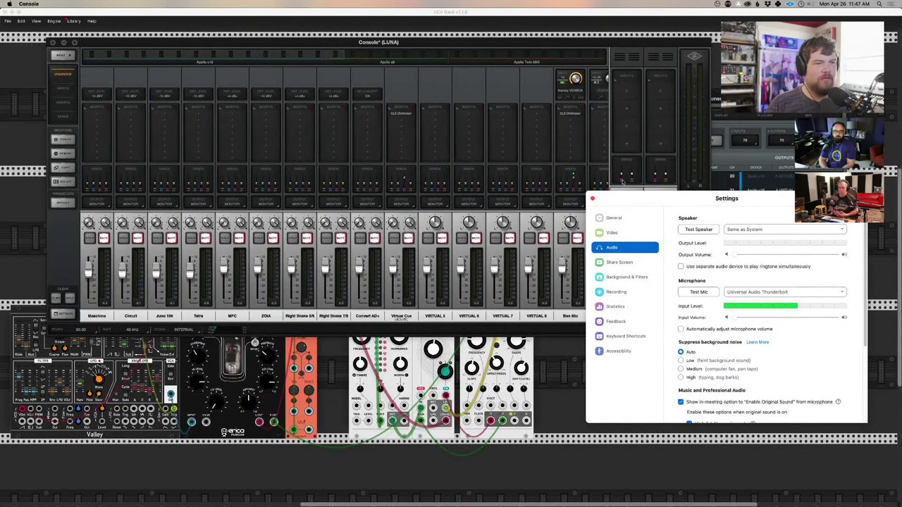
drag(617, 202, 660, 197)
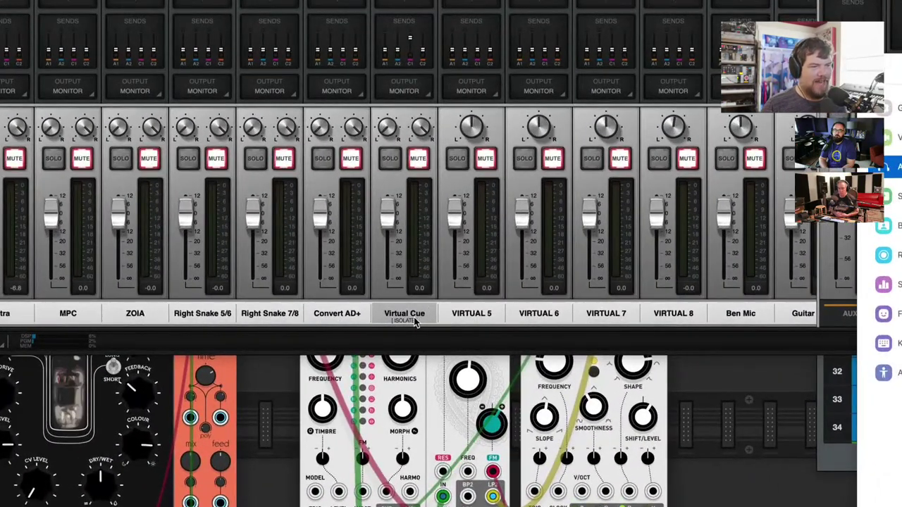
- Isolate the mic channel in the Console mixer
right_click(743, 315)
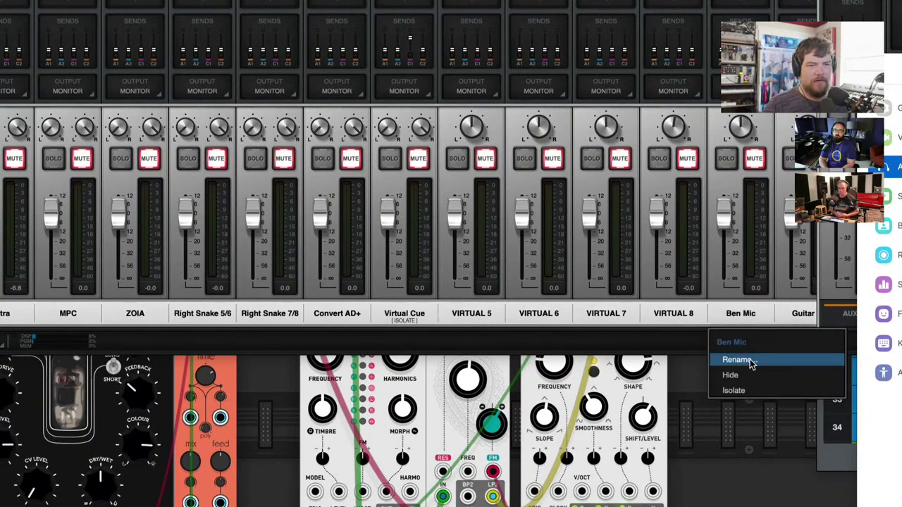
click(754, 391)
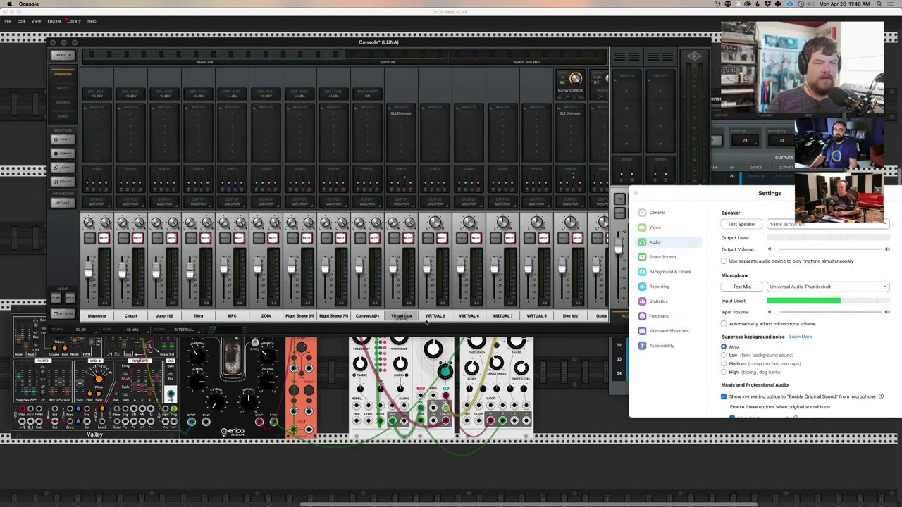
right_click(556, 319)
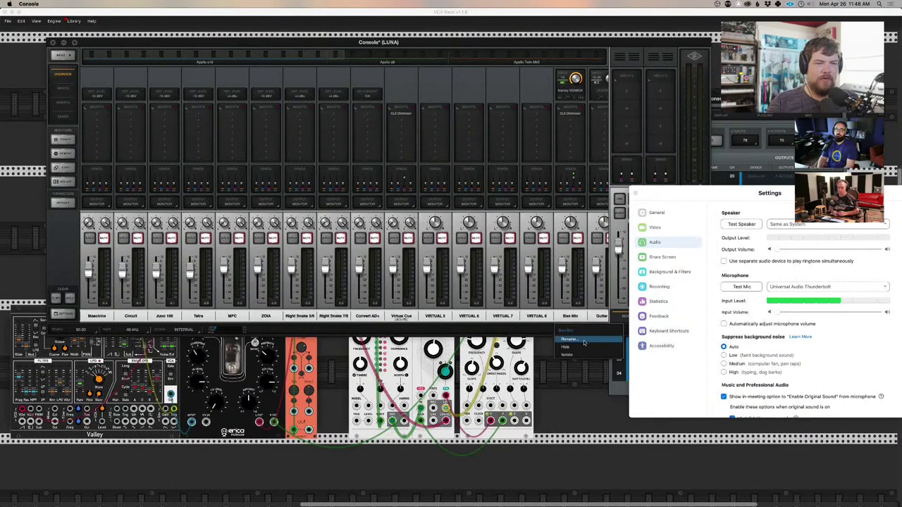
key(Escape)
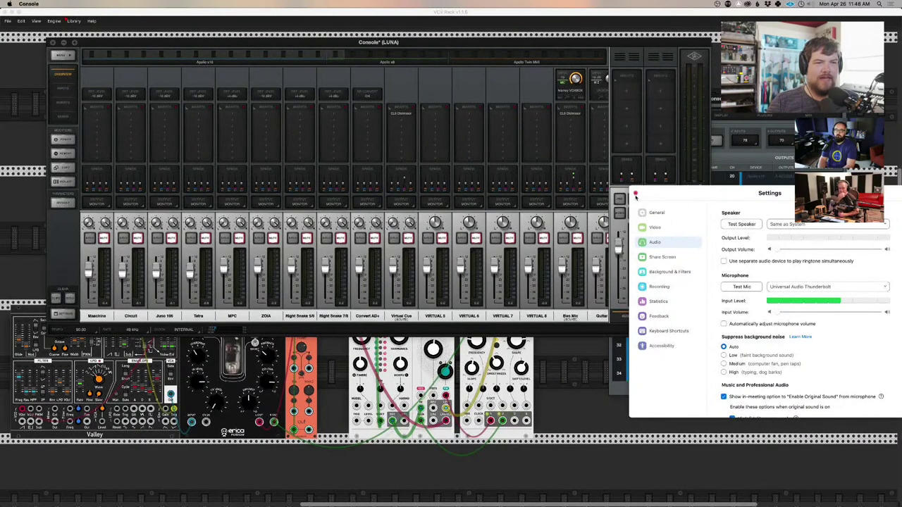
- Close the Zoom settings and save the Console session under the owner's first name followed by "Zoom Cue Awesome"
click(635, 195)
click(693, 314)
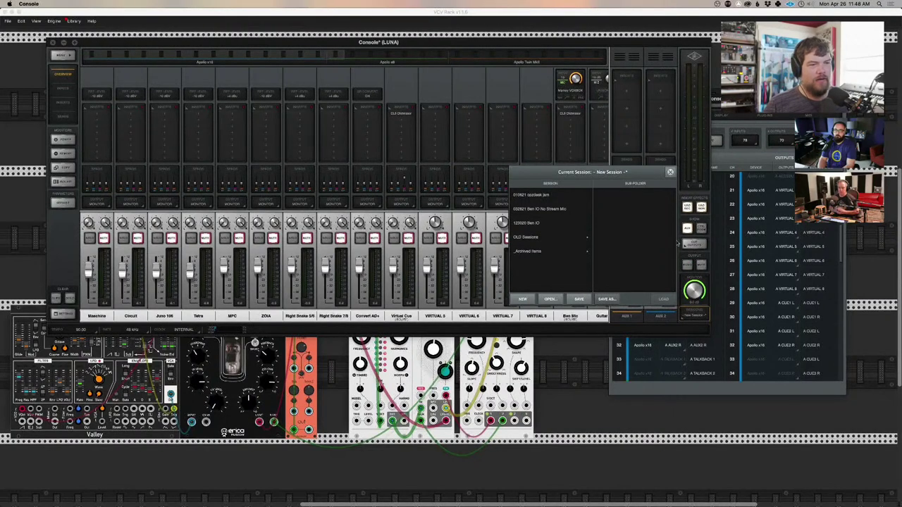
click(606, 299)
text(Ben Zoom Cue Awesome)
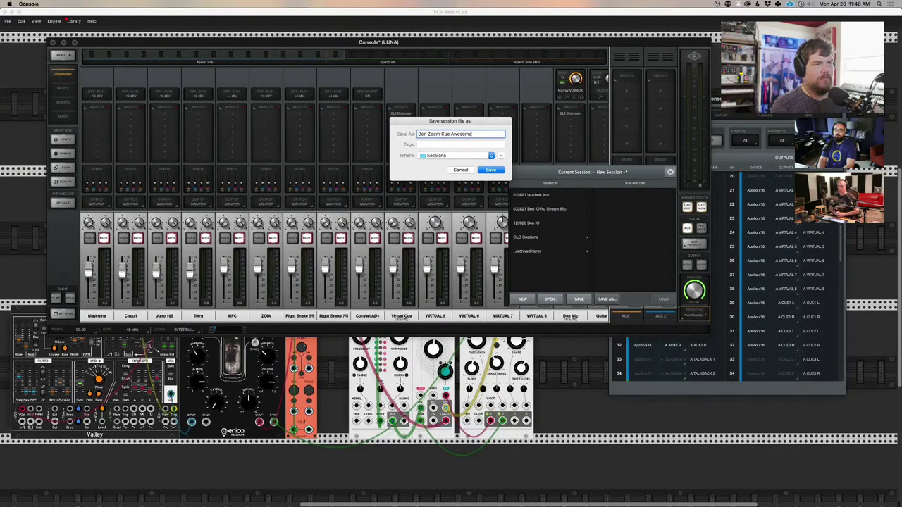
key(Return)
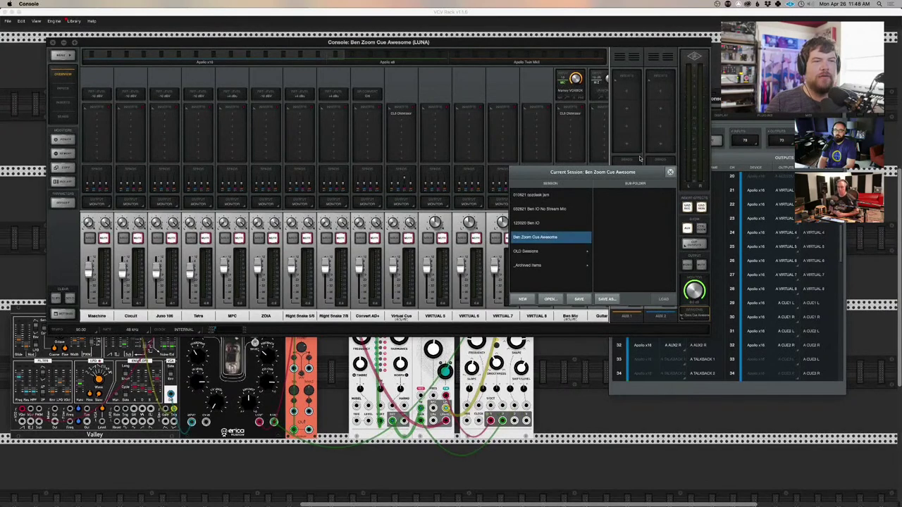
click(668, 172)
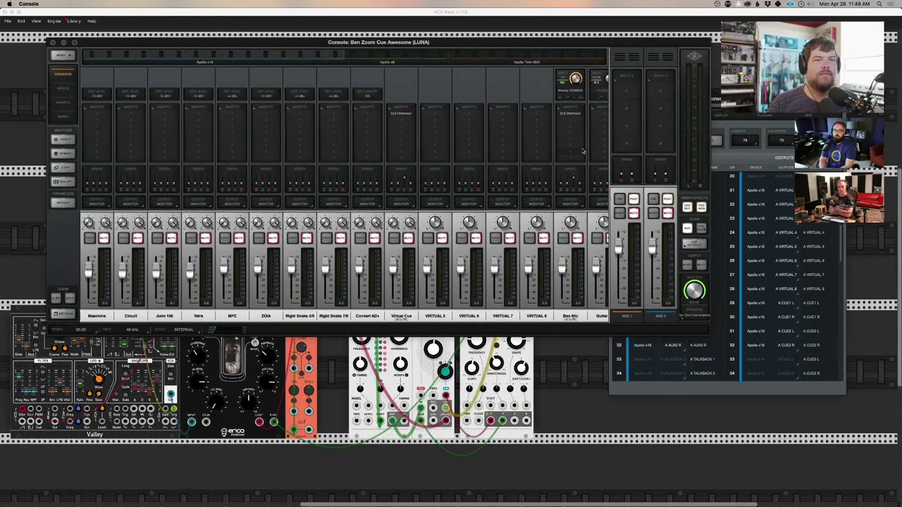
- Bring the Console Settings forward, examine the I/O matrix channels of the Apollo x8 and Apollo Twin MkII, and return to the mixer
drag(819, 102, 644, 121)
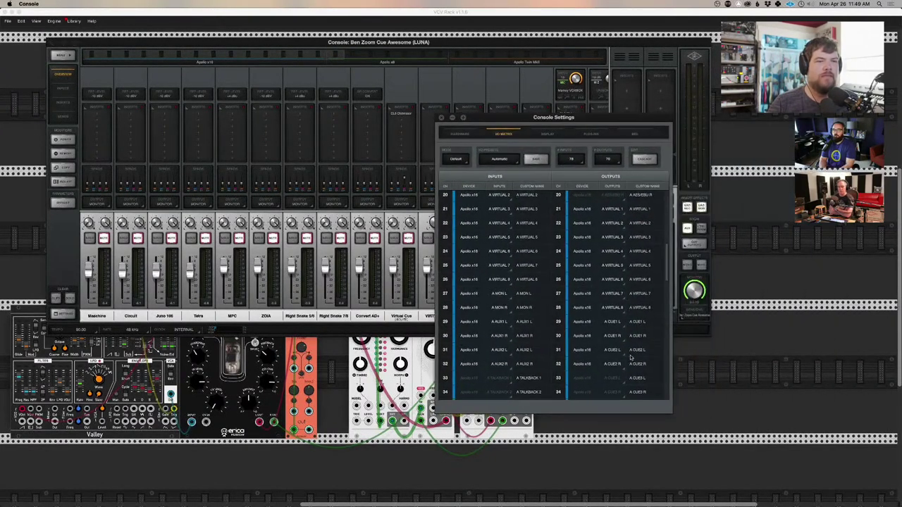
scroll(631, 353, down, 15)
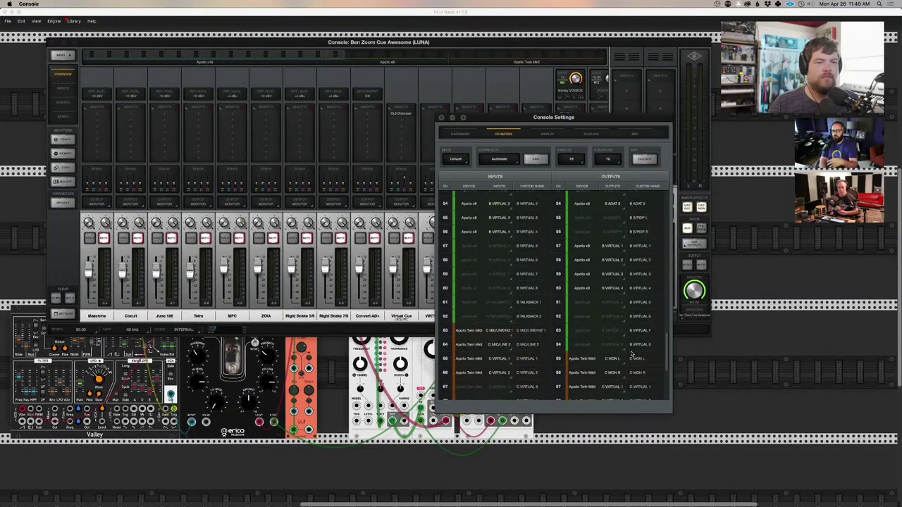
scroll(631, 353, up, 1)
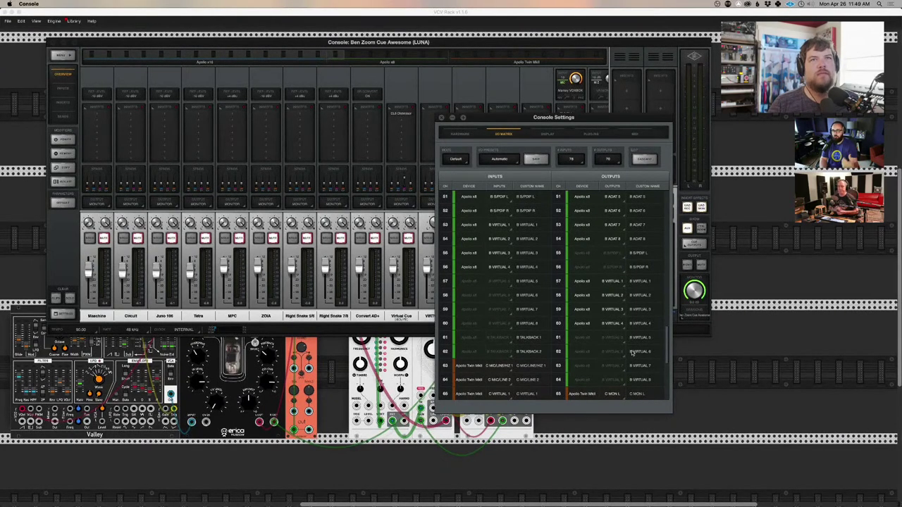
scroll(632, 352, up, 3)
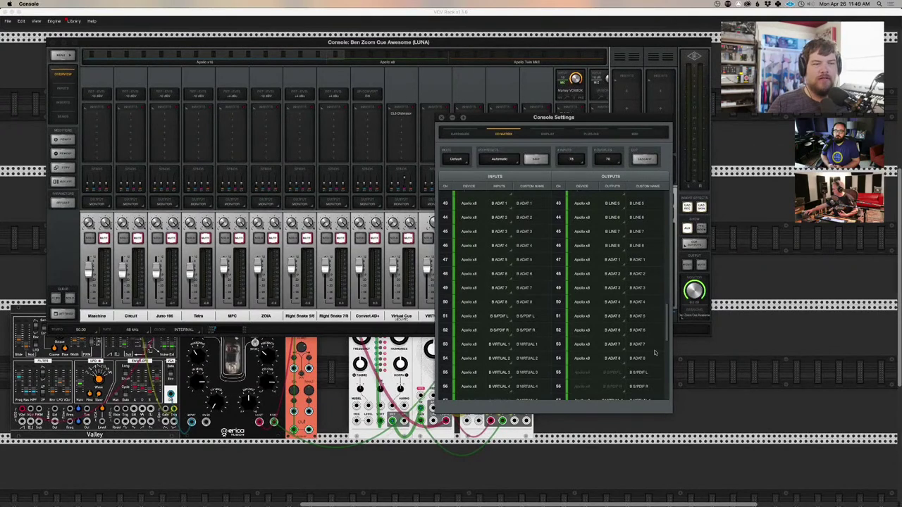
drag(667, 315, 672, 359)
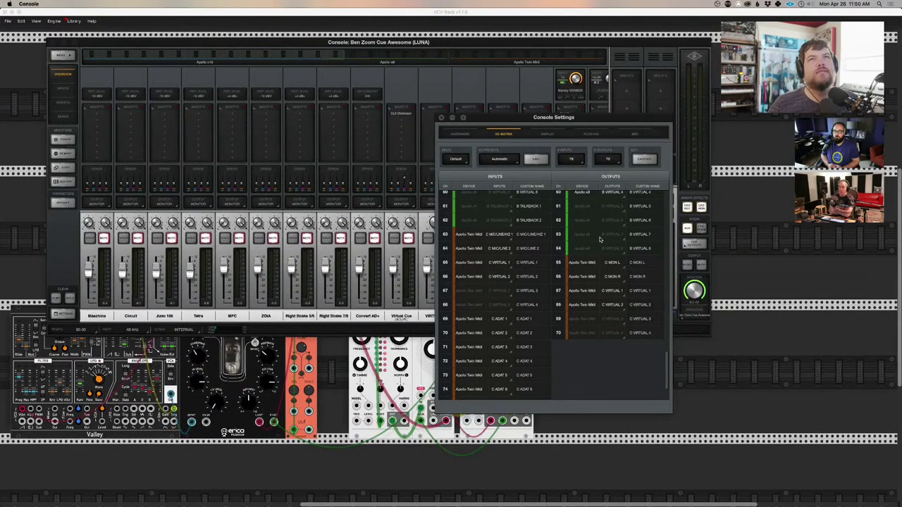
click(476, 81)
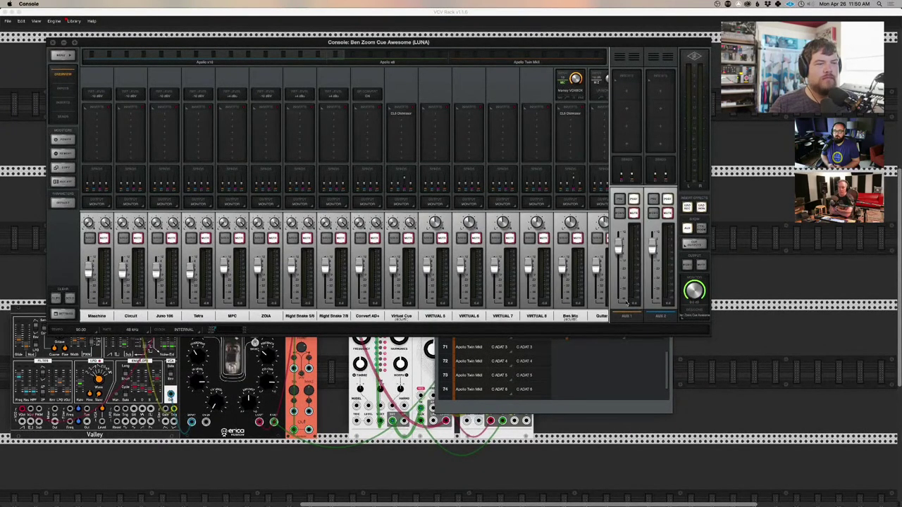
- Load the saved Console session dated 032821 ending in "IO No Stream Mic" and unmute its mic channel
click(690, 318)
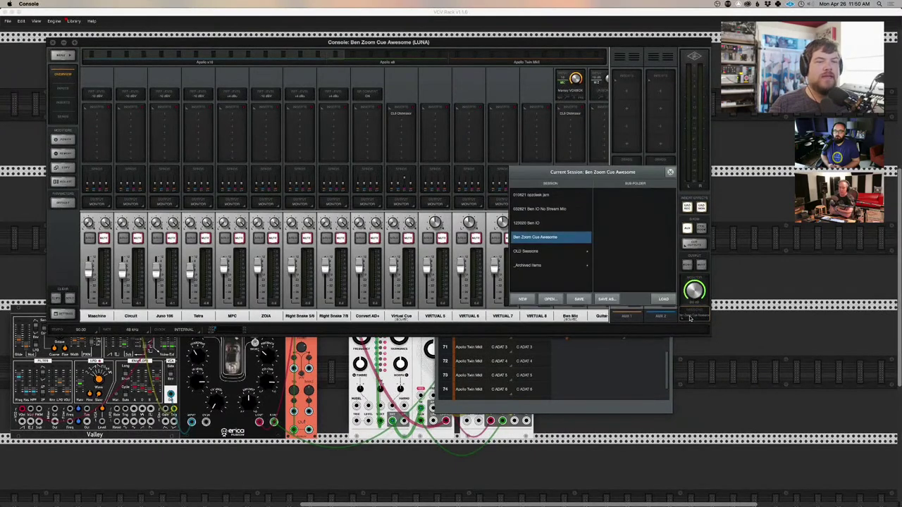
click(559, 213)
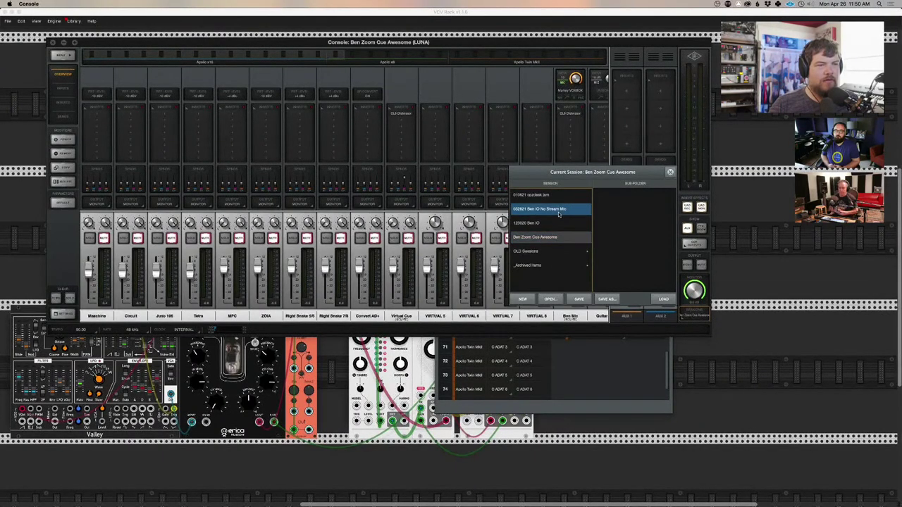
double_click(560, 211)
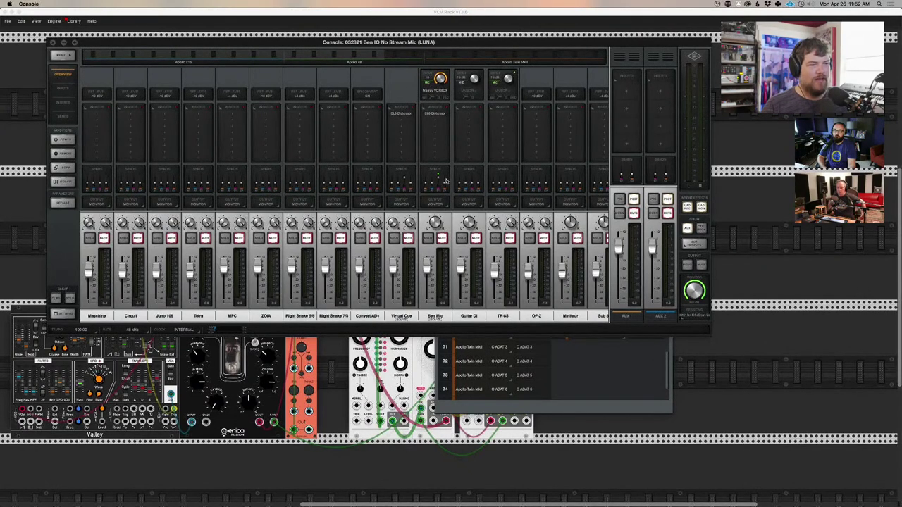
click(443, 238)
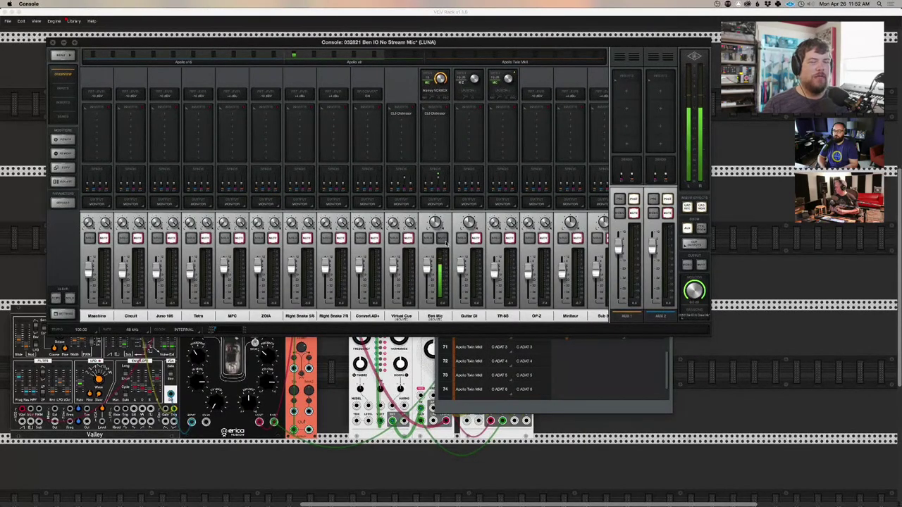
- Place the Console Settings beside the mixer and compare the mixer's channels with the I/O matrix channel list up to channel 1
click(590, 366)
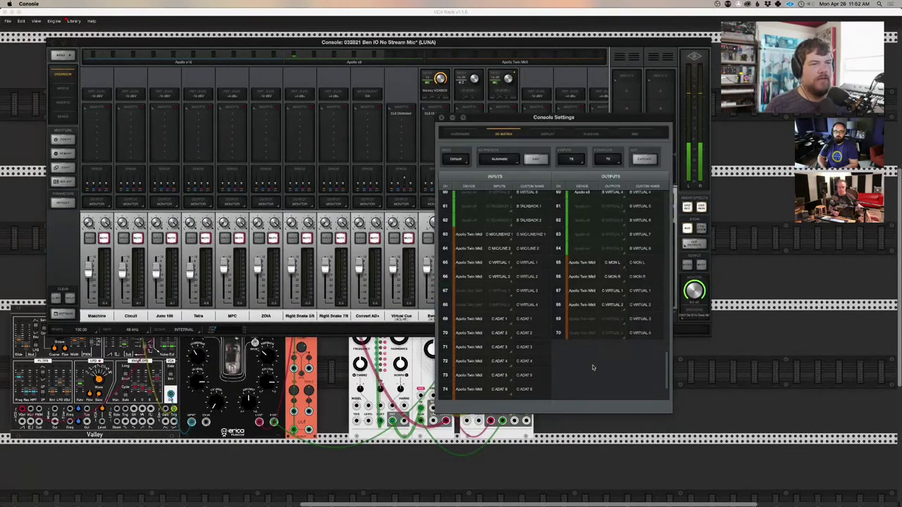
drag(567, 121, 734, 125)
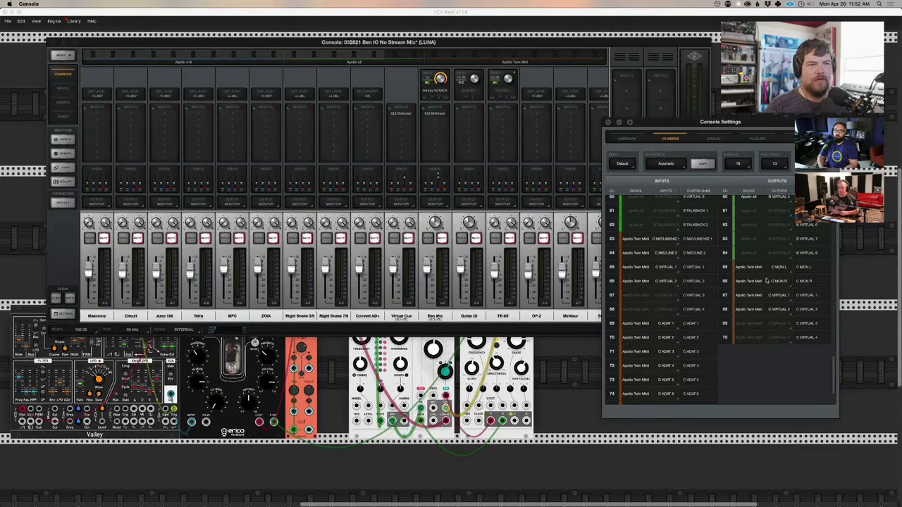
click(526, 77)
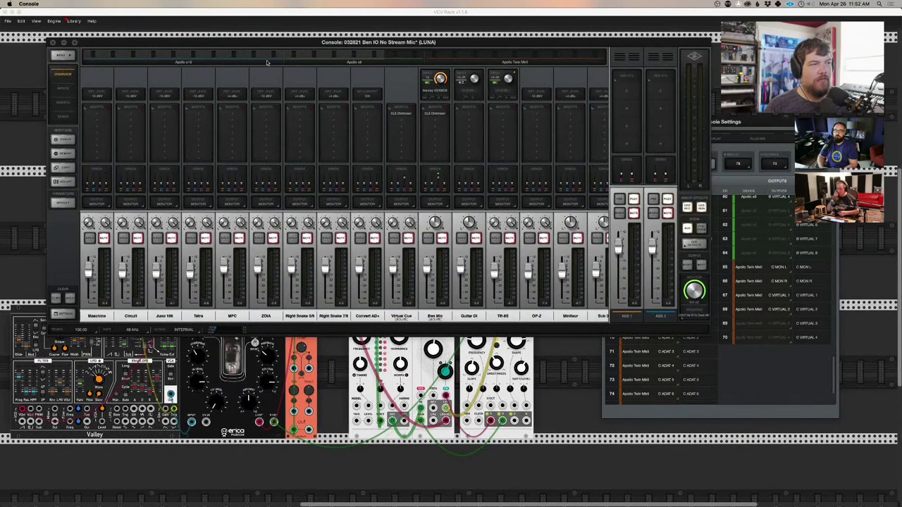
click(405, 52)
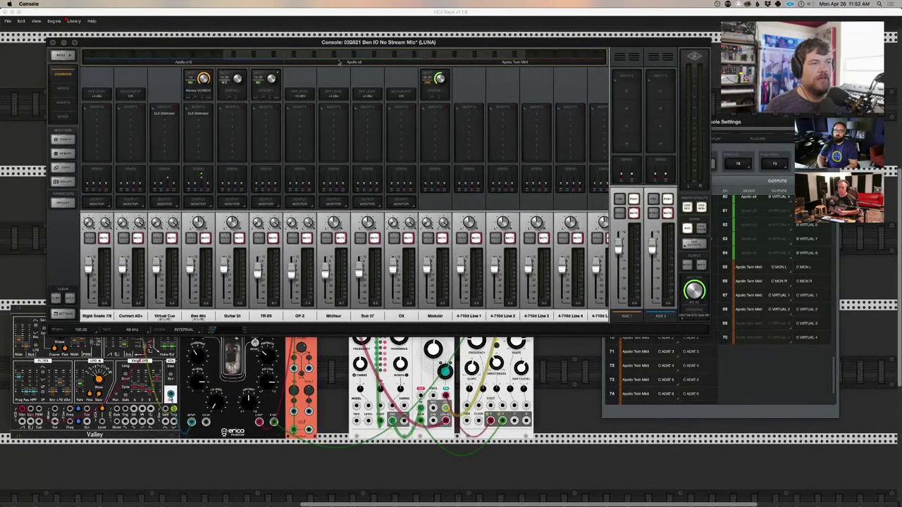
click(813, 403)
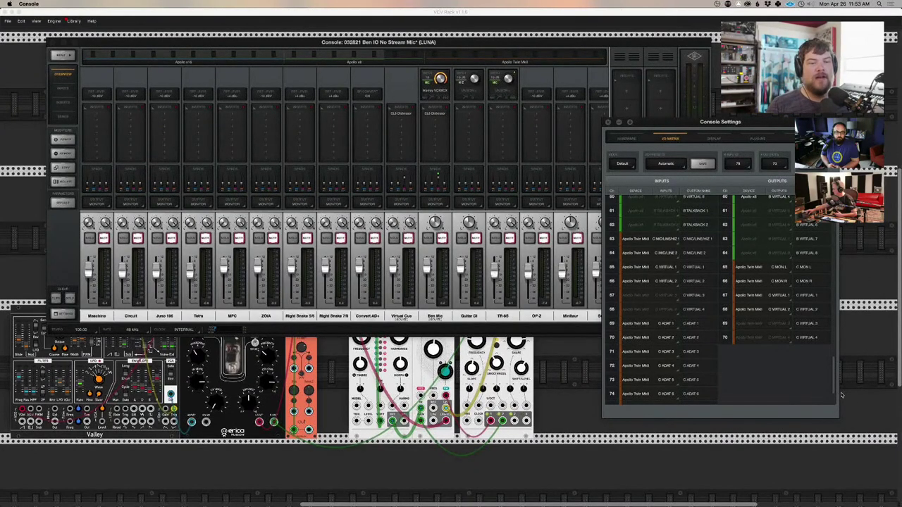
drag(834, 383, 840, 207)
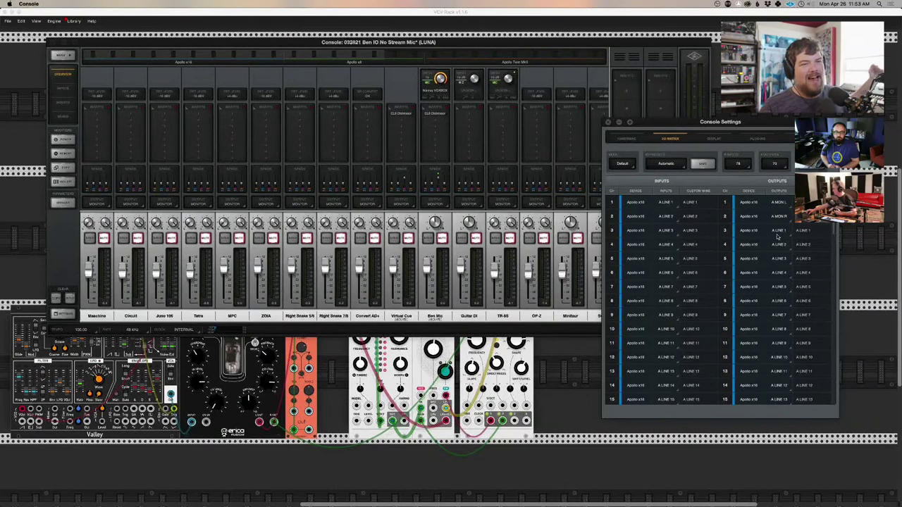
- View the input count options of the I/O matrix, shift the settings window further aside and return to the mixer
click(738, 165)
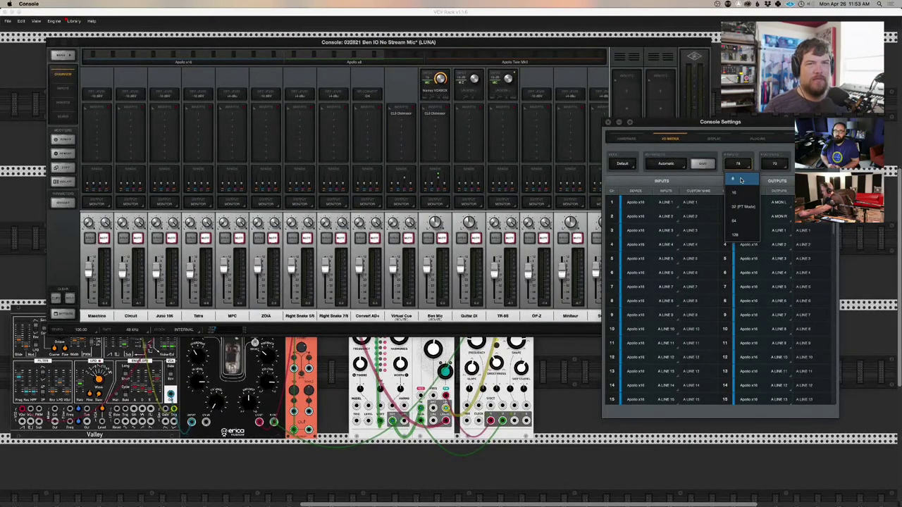
click(771, 140)
click(664, 140)
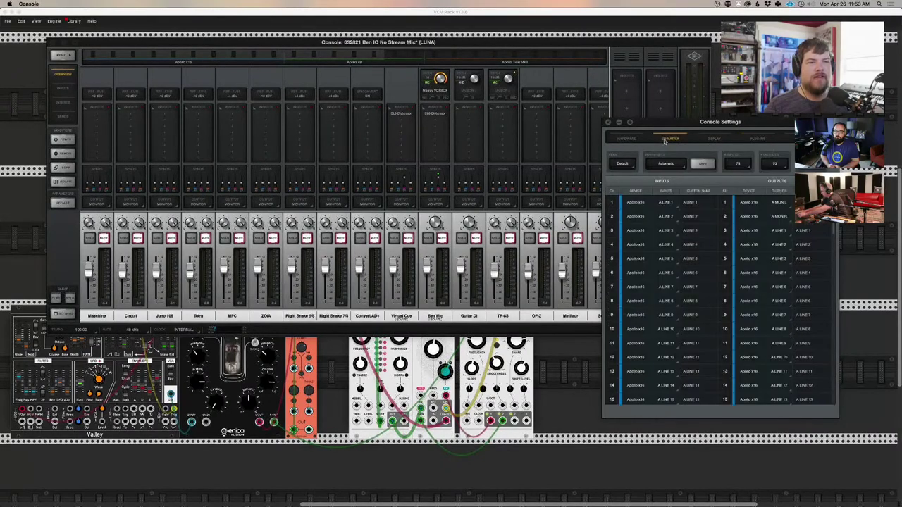
drag(664, 125, 704, 142)
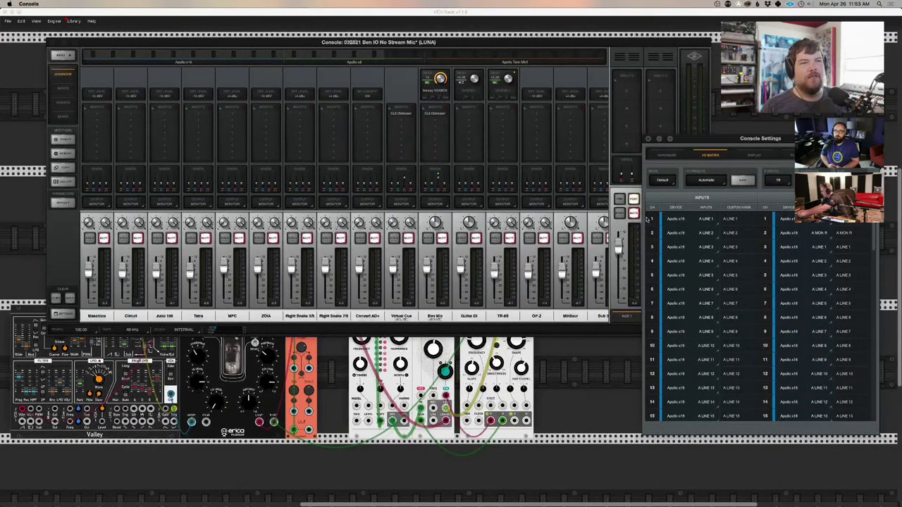
click(592, 84)
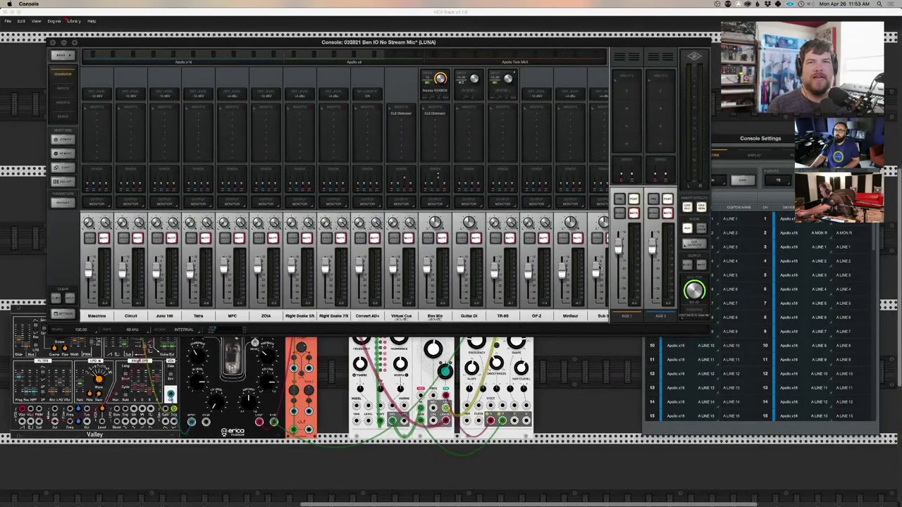
- Move the Console Settings over the mixer and set both the I/O matrix input and output counts to 8
drag(768, 143, 523, 124)
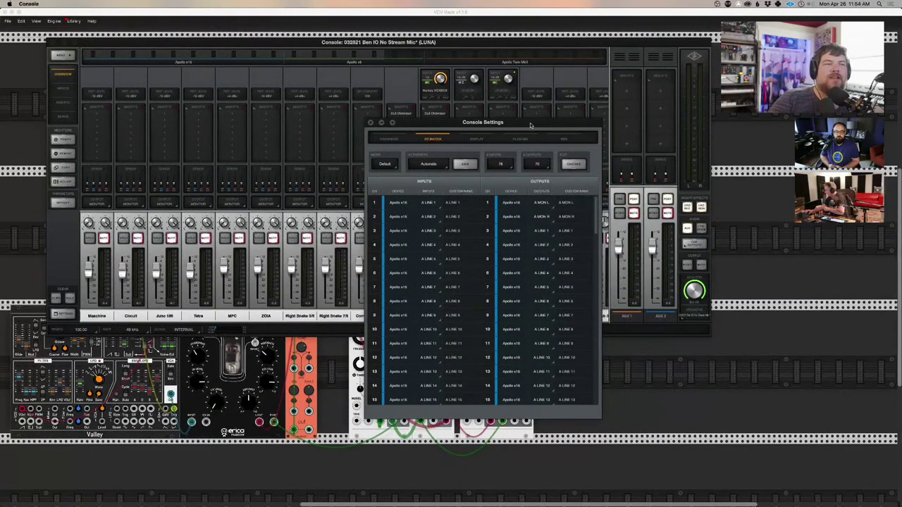
drag(531, 125, 532, 121)
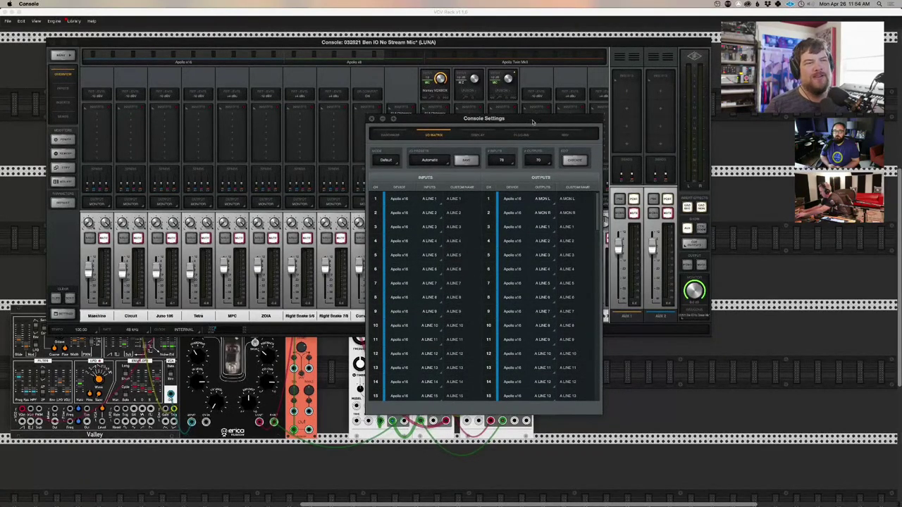
click(501, 160)
click(501, 175)
click(538, 160)
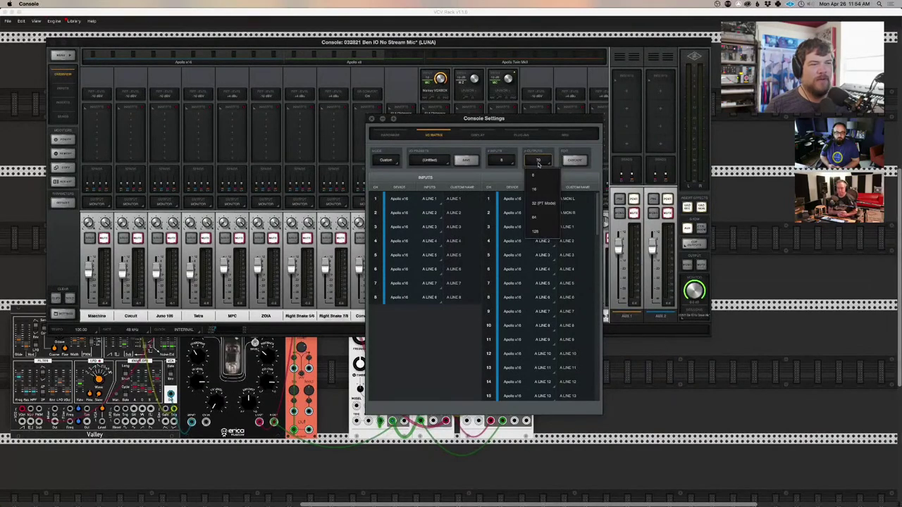
click(534, 175)
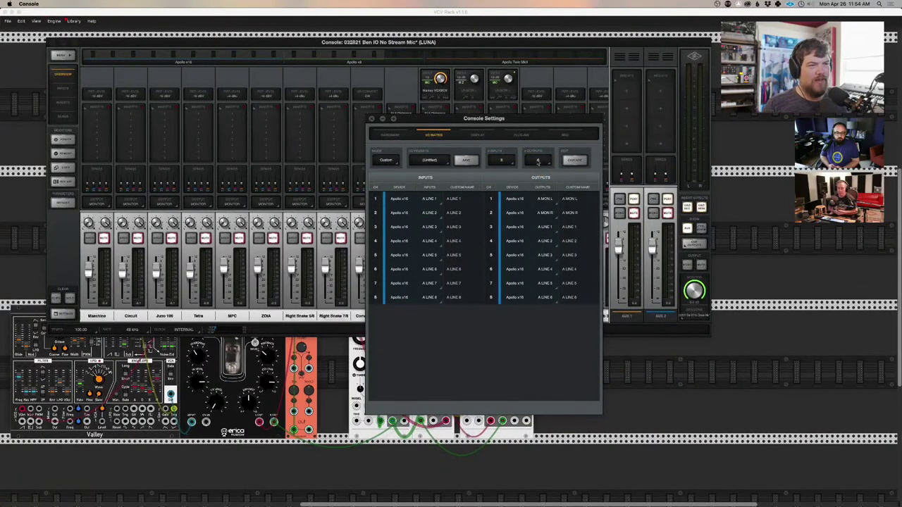
- Assign the Apollo x16 monitor sources A MON L and A MON R to I/O matrix inputs 1 and 2
click(432, 200)
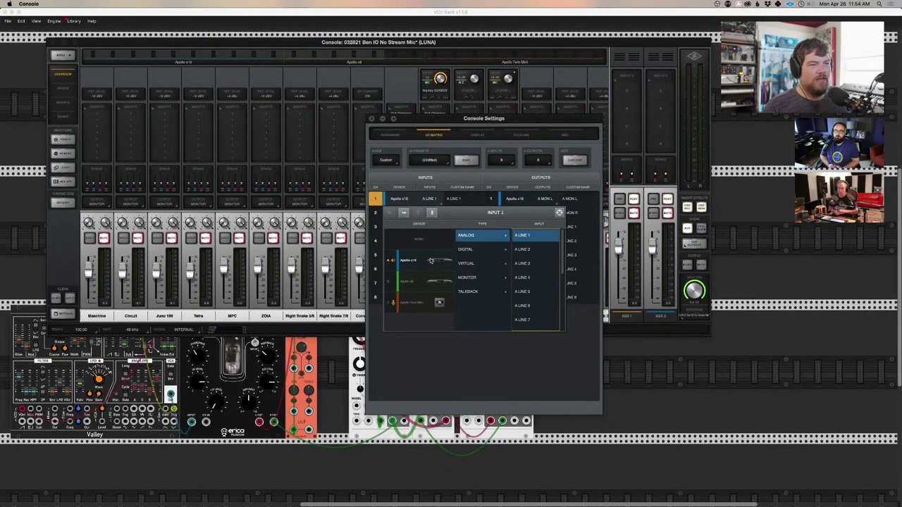
click(477, 281)
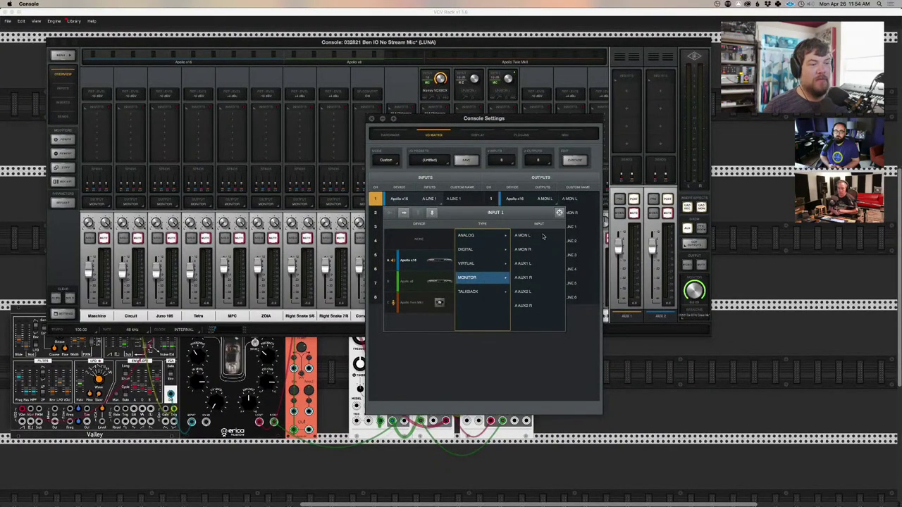
click(543, 236)
click(559, 212)
click(454, 213)
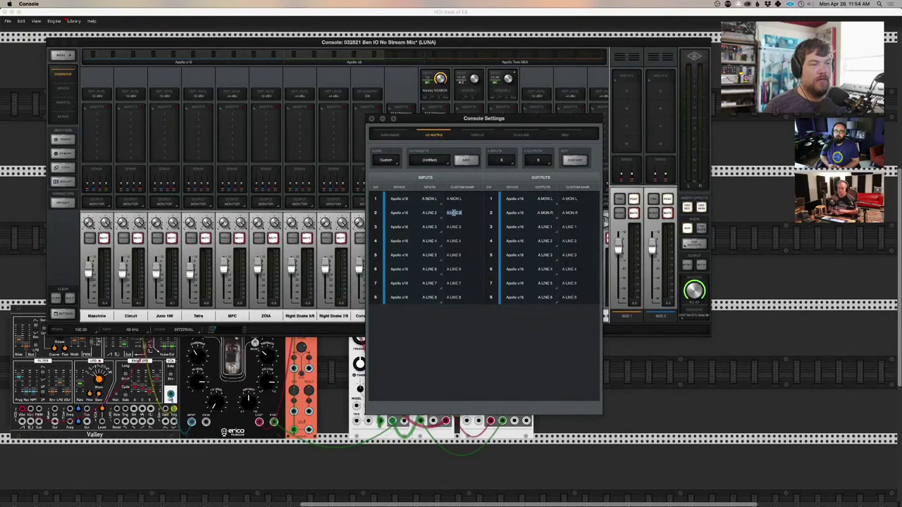
click(431, 213)
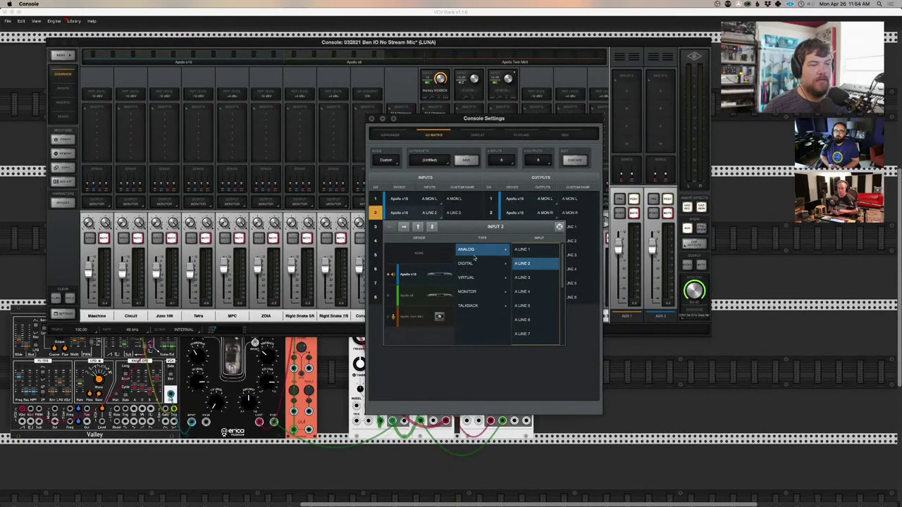
click(469, 291)
click(522, 264)
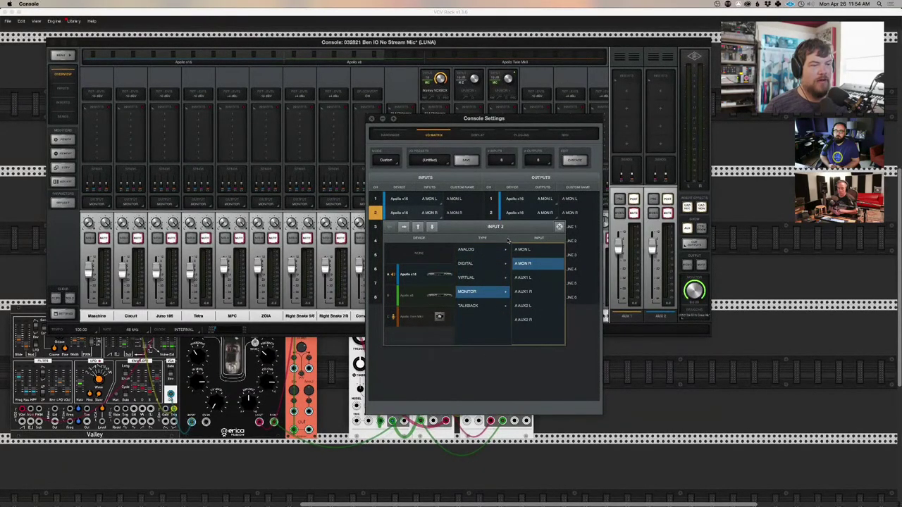
- Clear the device assignments of I/O matrix inputs 3 through 8 to None and close the input assignment window
key(Down)
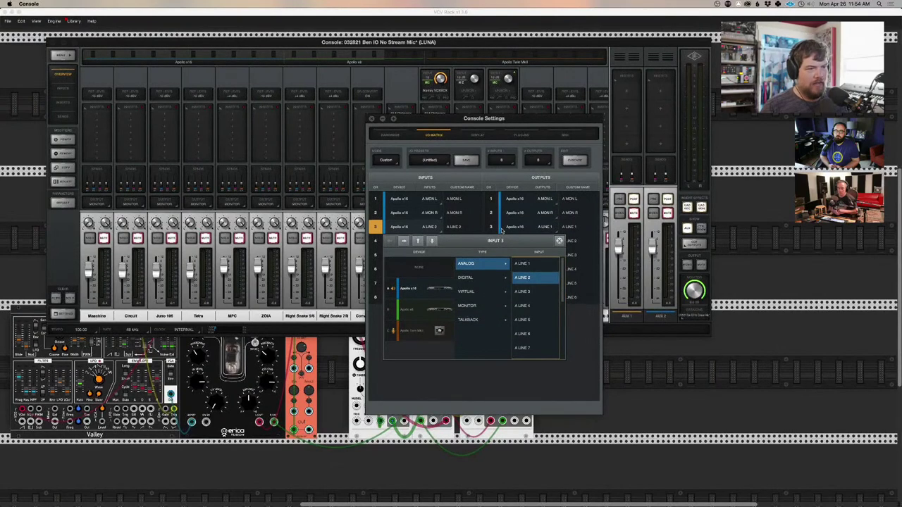
key(Delete)
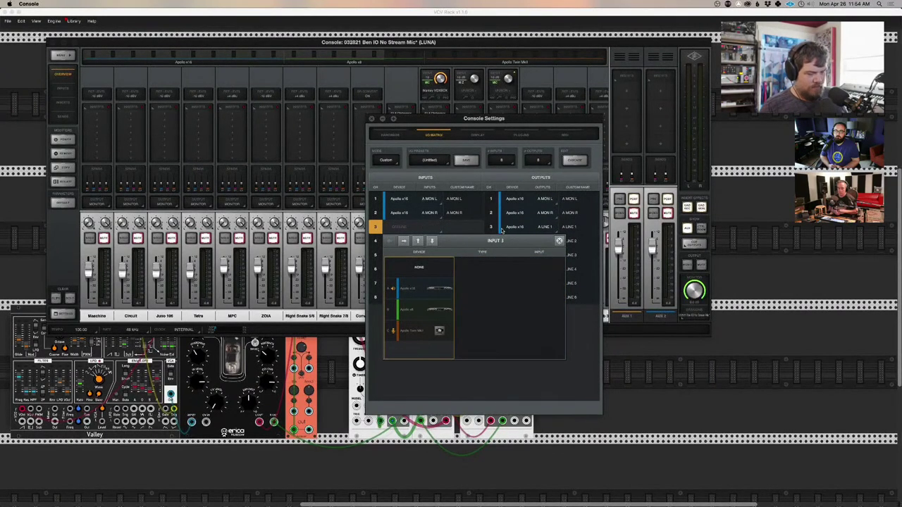
key(Down)
key(Delete)
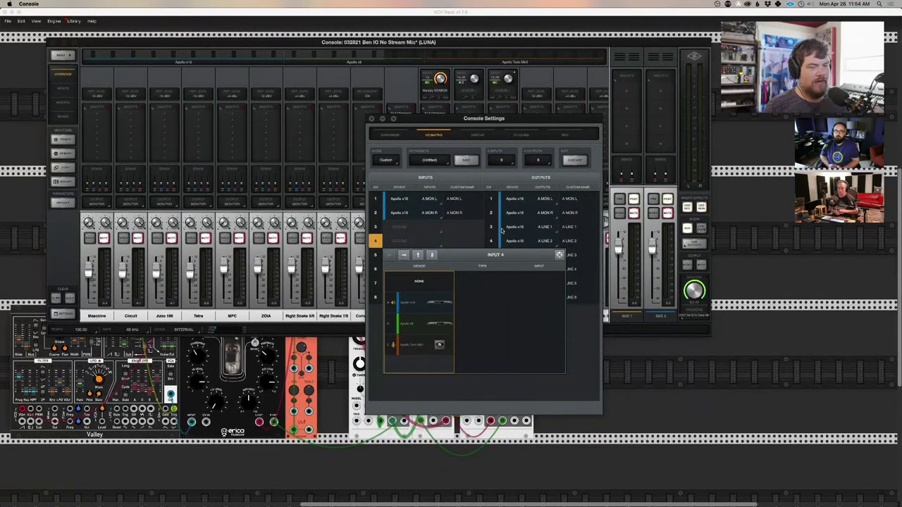
key(Down)
key(Delete)
key(Right)
key(Right)
key(Left)
key(Left)
key(Right)
key(Left)
key(Down)
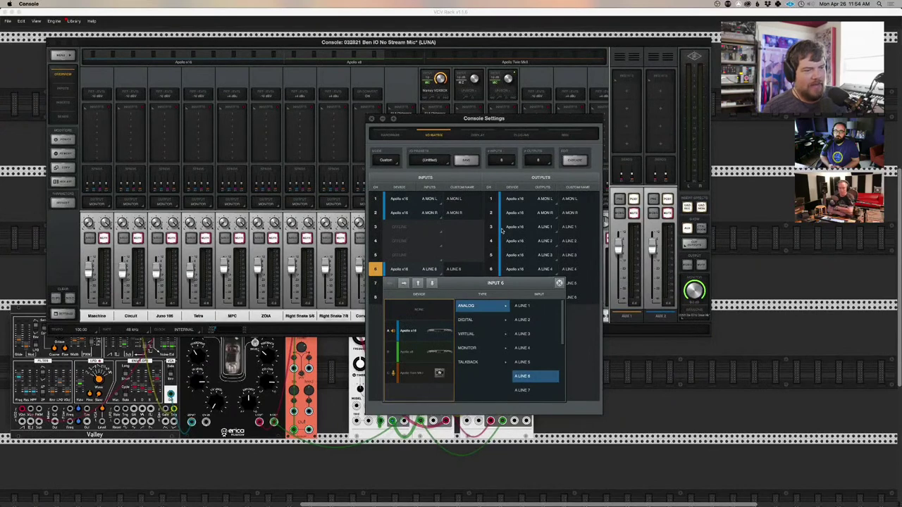
key(Delete)
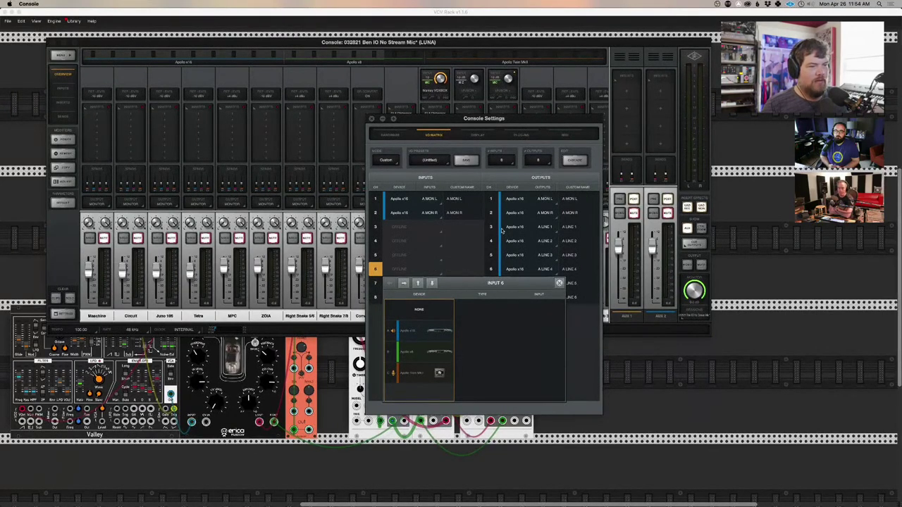
key(Down)
key(Delete)
key(Down)
key(Delete)
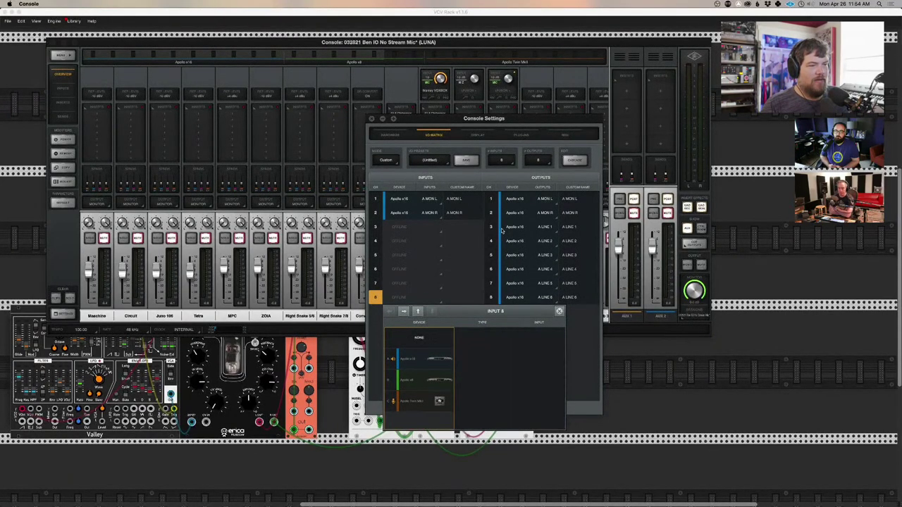
click(559, 311)
- Move the Console Settings aside, switch to Zoom and place its audio settings next to the Console mixer
drag(540, 122, 570, 119)
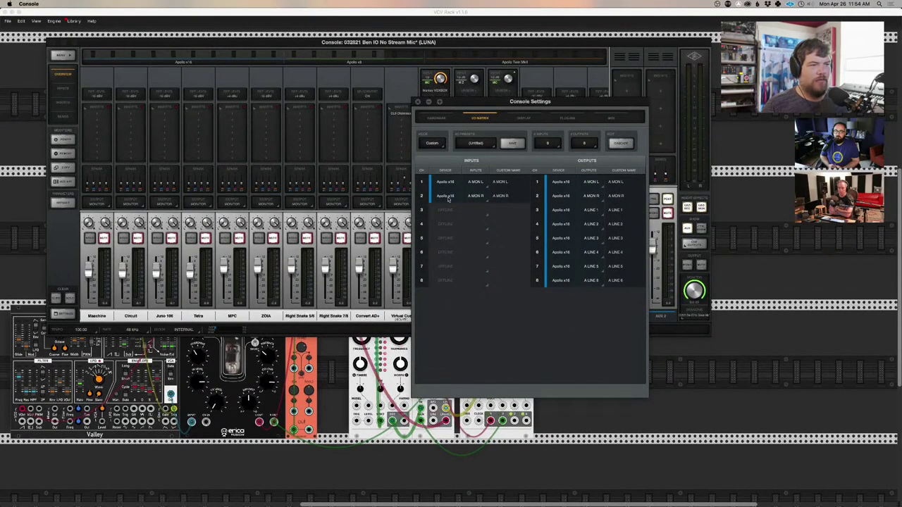
drag(493, 101, 621, 88)
key(super+Tab)
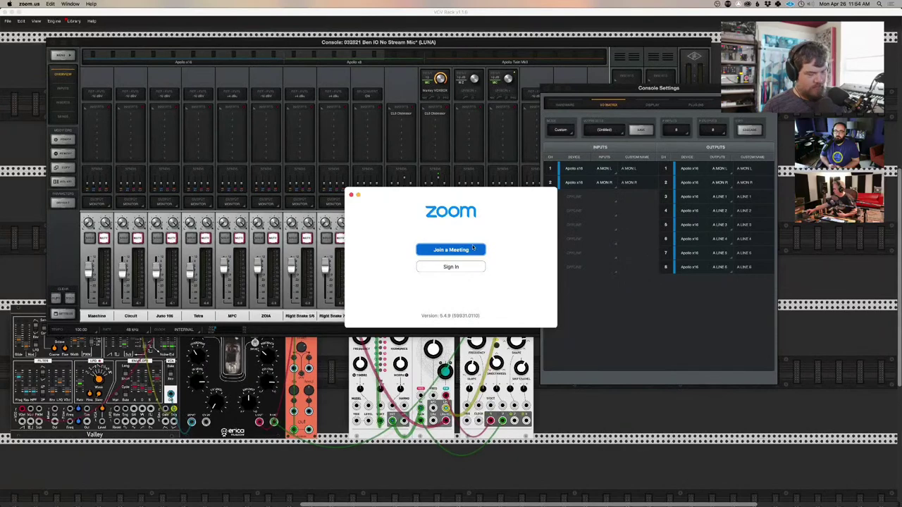
key(super+comma)
click(660, 242)
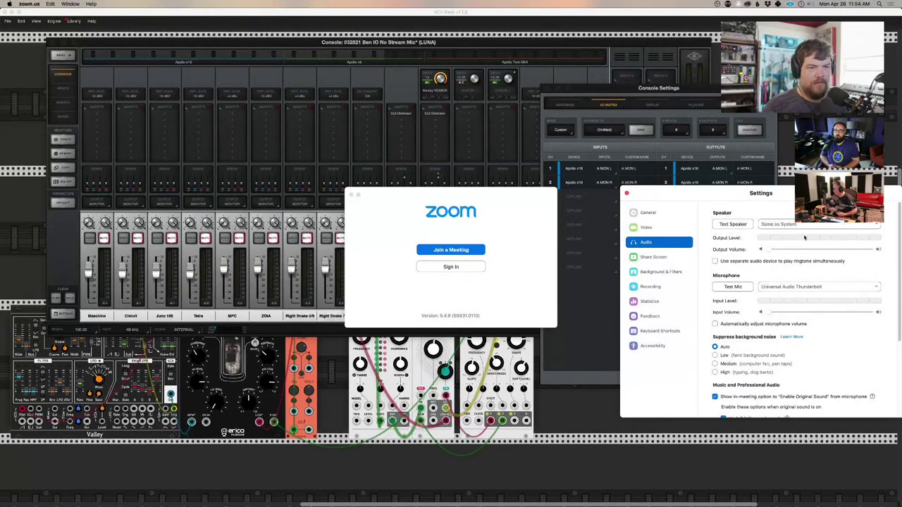
drag(838, 194, 813, 226)
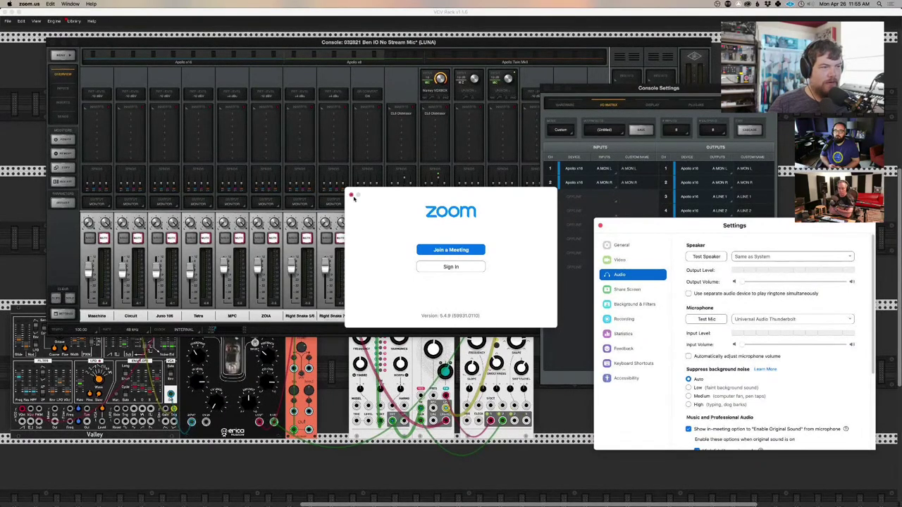
- Bring the Console mixer forward and open the cue sends of the mic channel
click(544, 80)
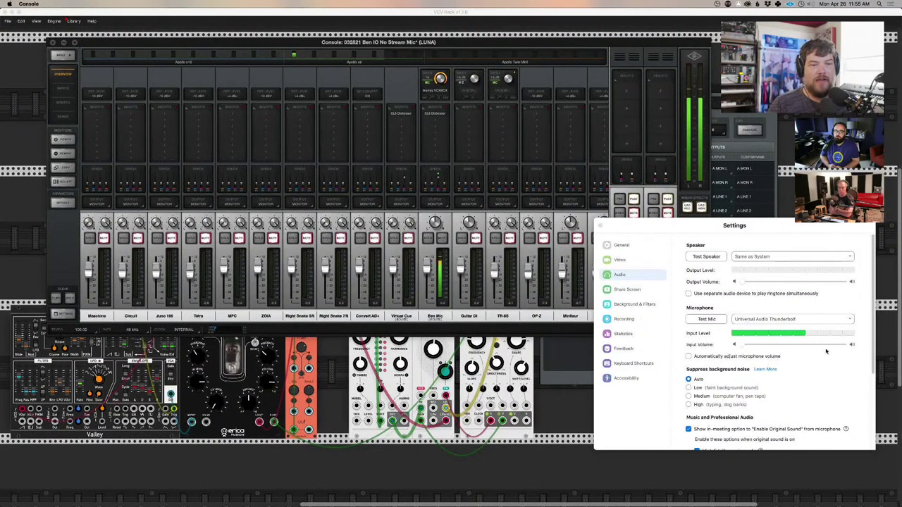
click(438, 186)
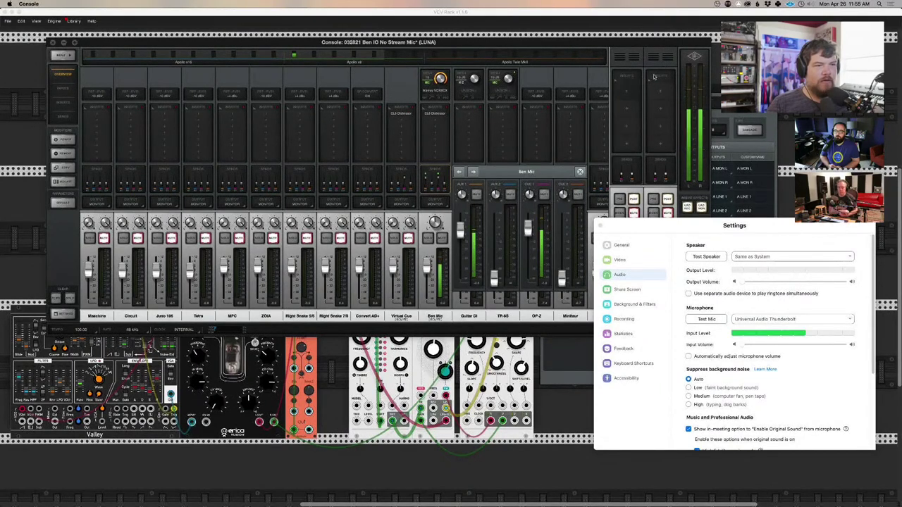
- Insert the Pure Plate reverb from the Reverb & Room category in the first insert slot of AUX 1
click(629, 90)
click(630, 89)
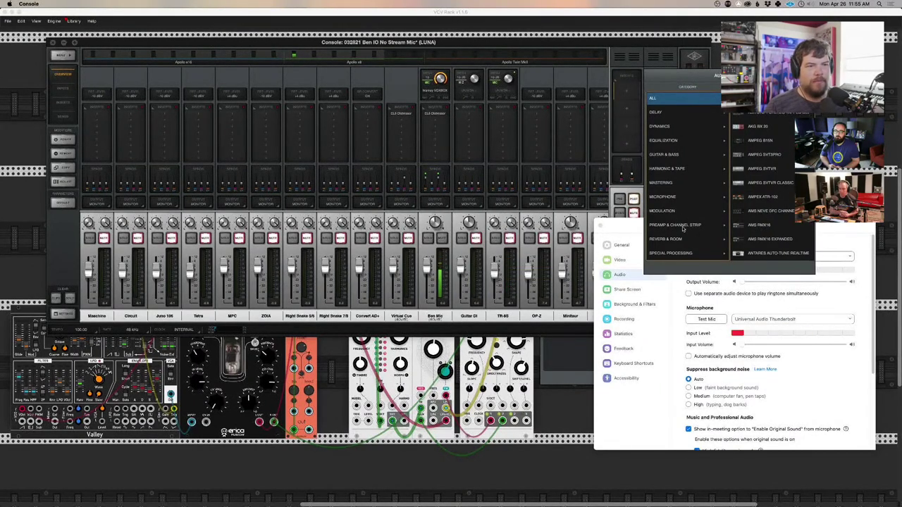
mouse_move(686, 240)
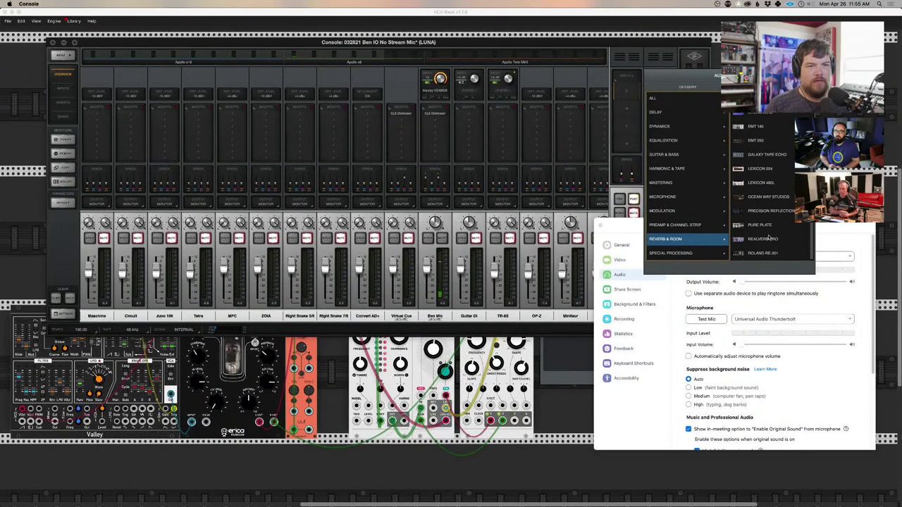
click(771, 226)
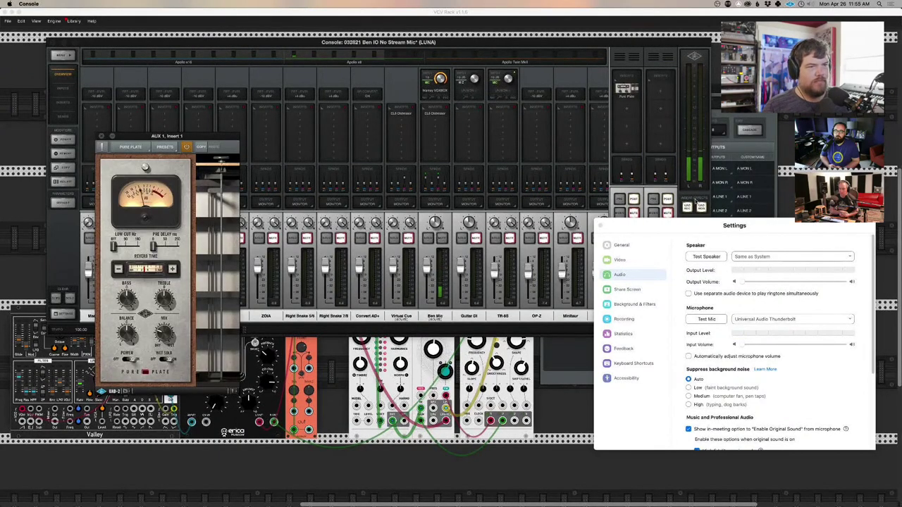
- Place Zoom's audio settings over the middle of the mixer and examine the Music and Professional Audio options
drag(674, 230, 778, 238)
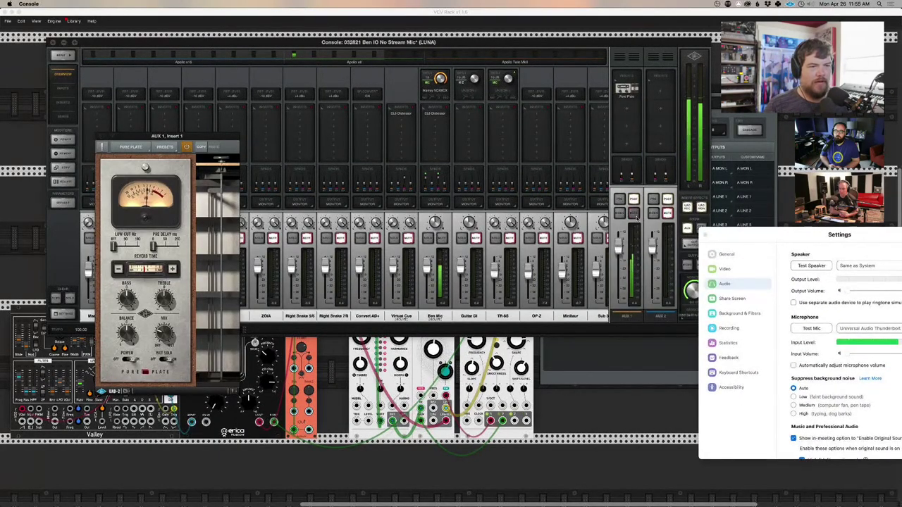
drag(747, 230, 671, 217)
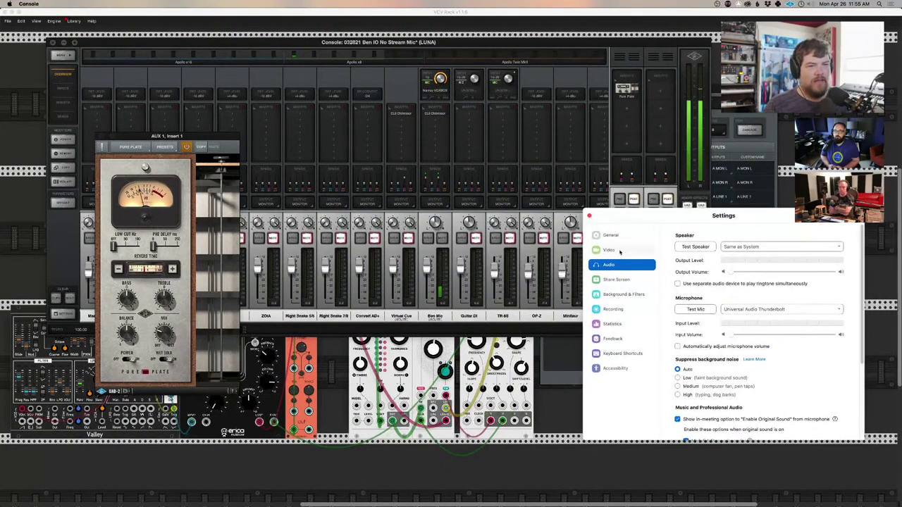
scroll(807, 392, down, 3)
scroll(807, 392, down, 2)
drag(788, 216, 510, 161)
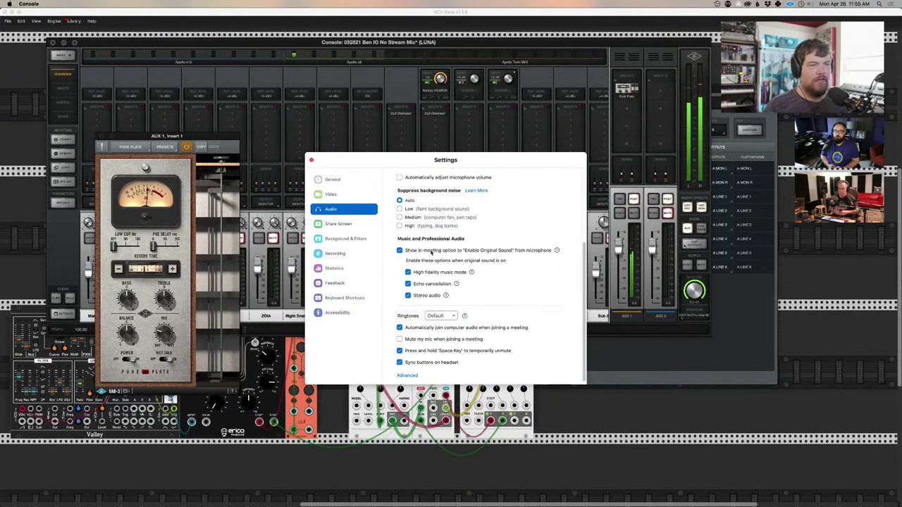
mouse_move(472, 272)
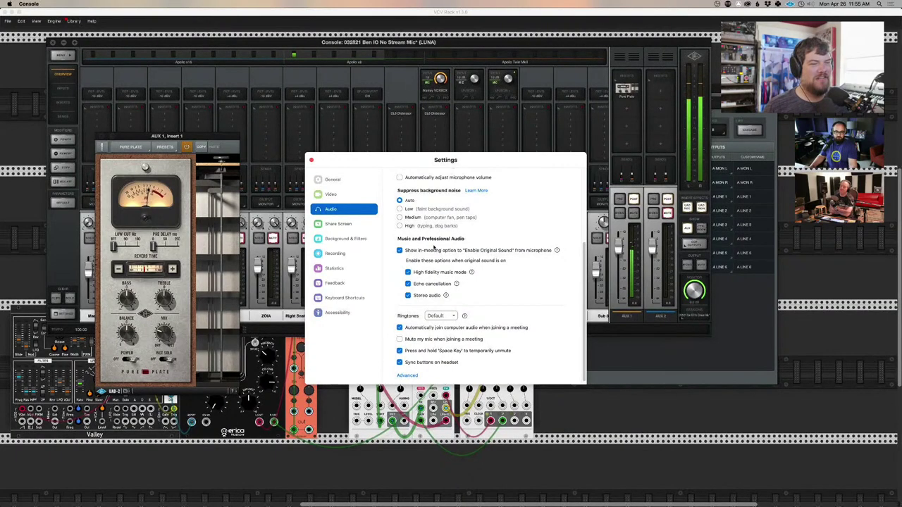
- Bring the Console mixer in front of the Console Settings and close the Zoom settings window
drag(507, 163, 400, 260)
click(739, 316)
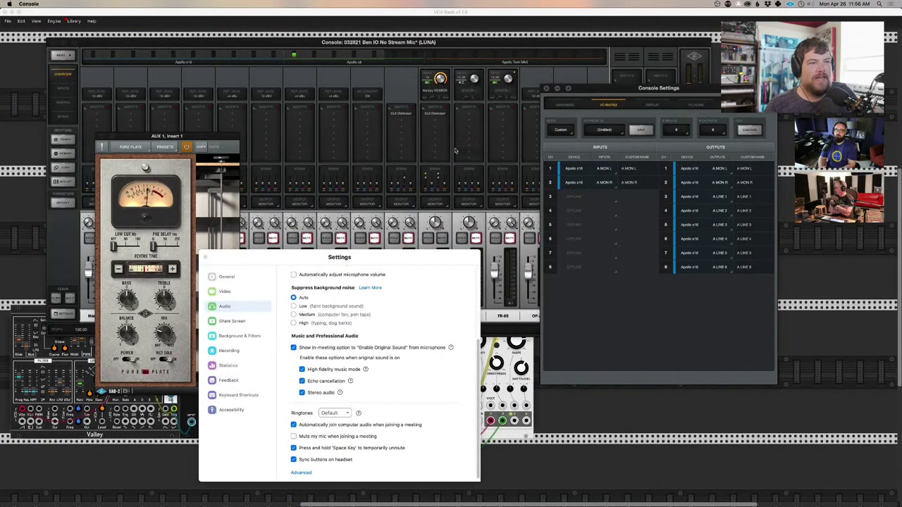
click(555, 76)
drag(422, 259, 363, 263)
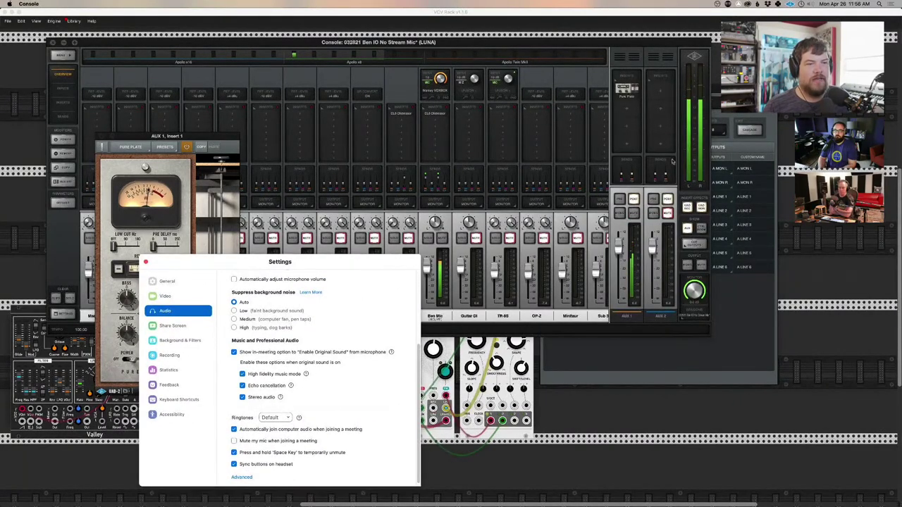
drag(364, 271, 475, 212)
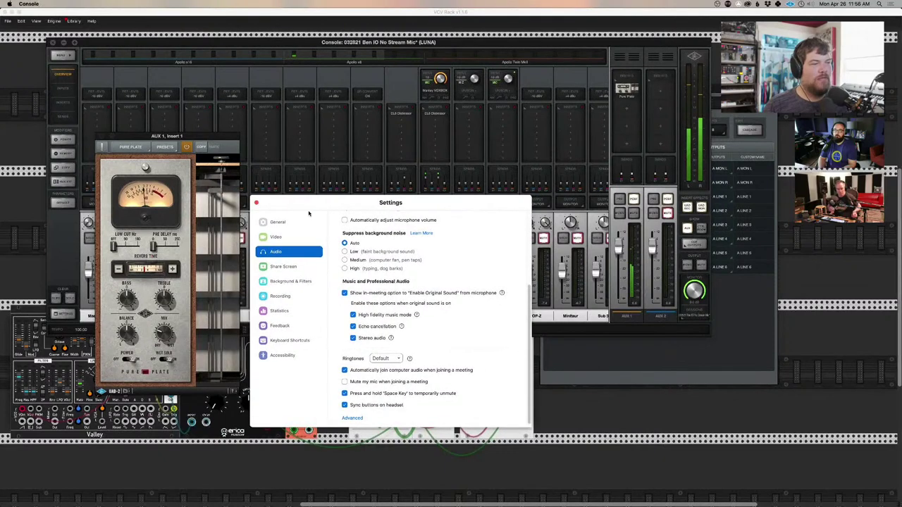
click(256, 202)
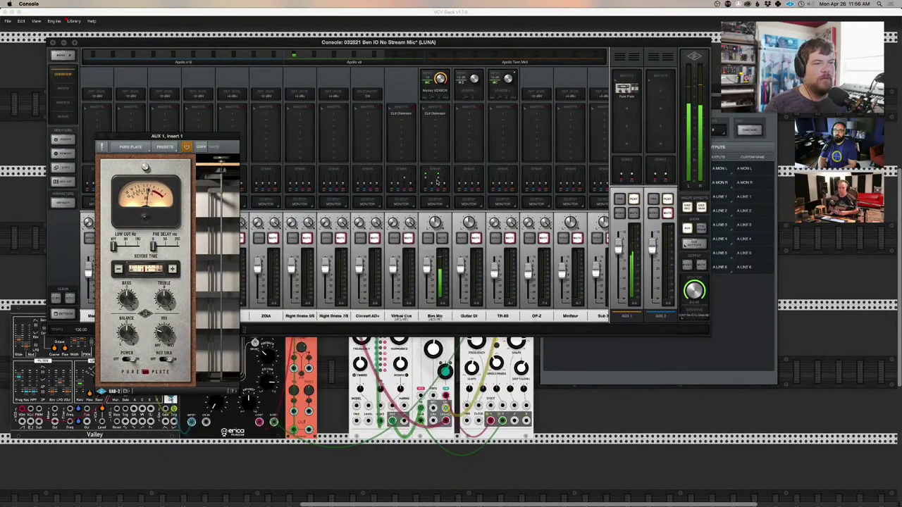
- Open the mic channel's sends, check the first cue send's level fader and close the sends
click(436, 179)
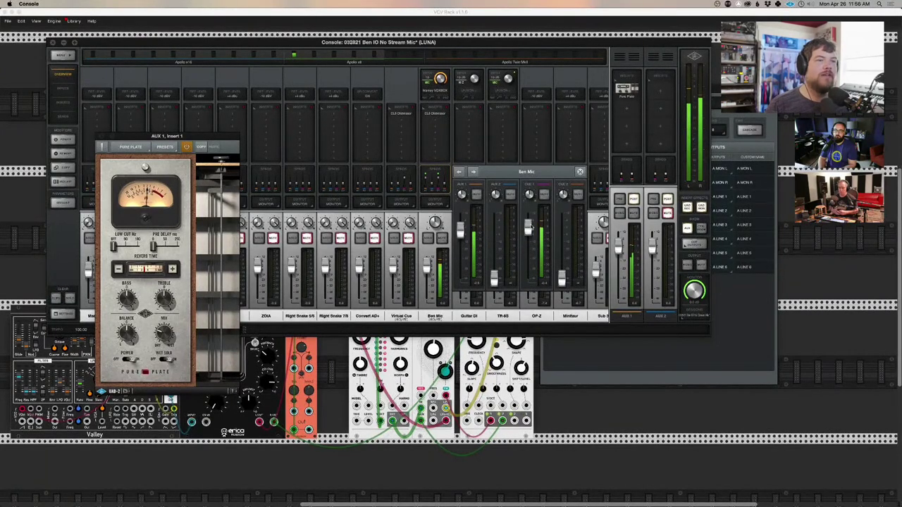
mouse_move(532, 229)
mouse_down()
mouse_move(532, 250)
mouse_move(528, 237)
mouse_up()
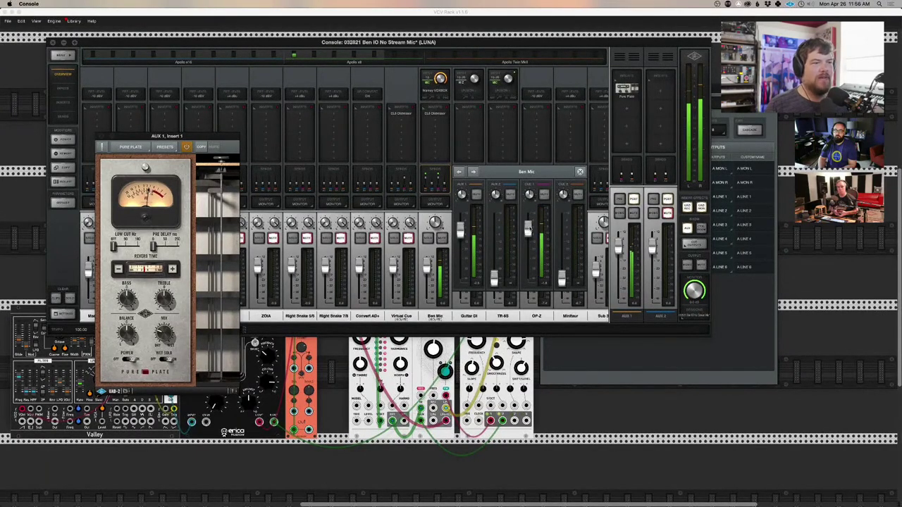
click(580, 171)
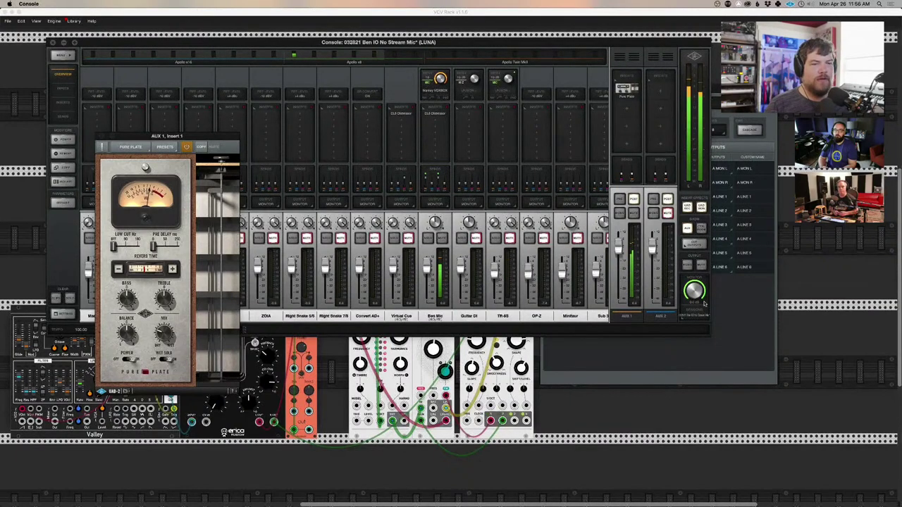
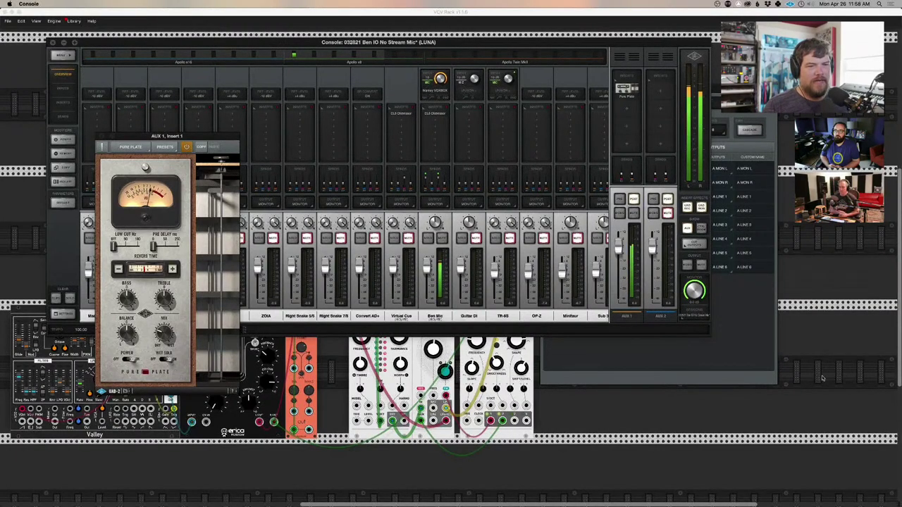
- Reopen the I/O matrix in Console Settings and select 8 for both the input and output channel counts
key(super+comma)
click(686, 133)
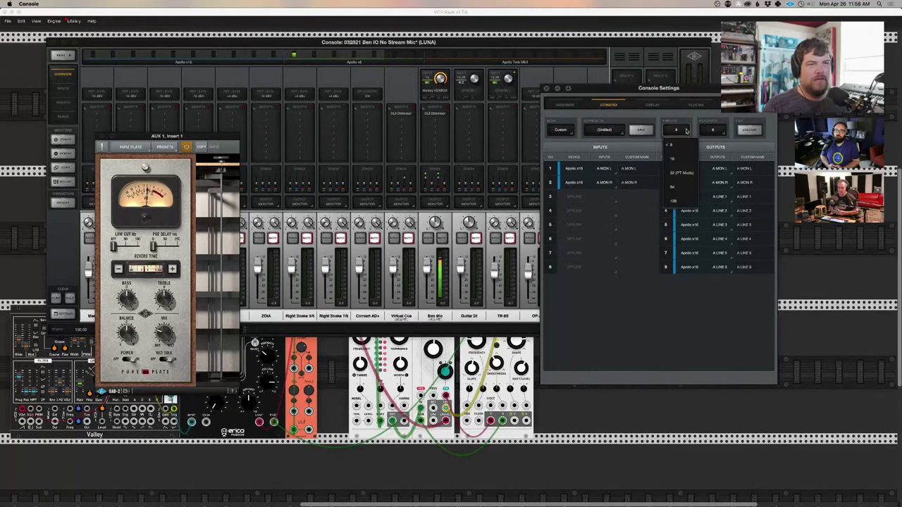
click(682, 146)
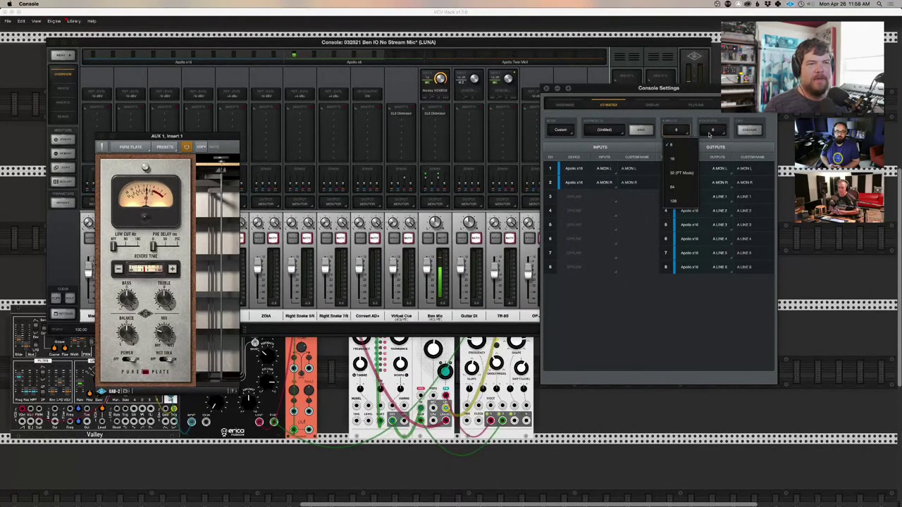
click(710, 131)
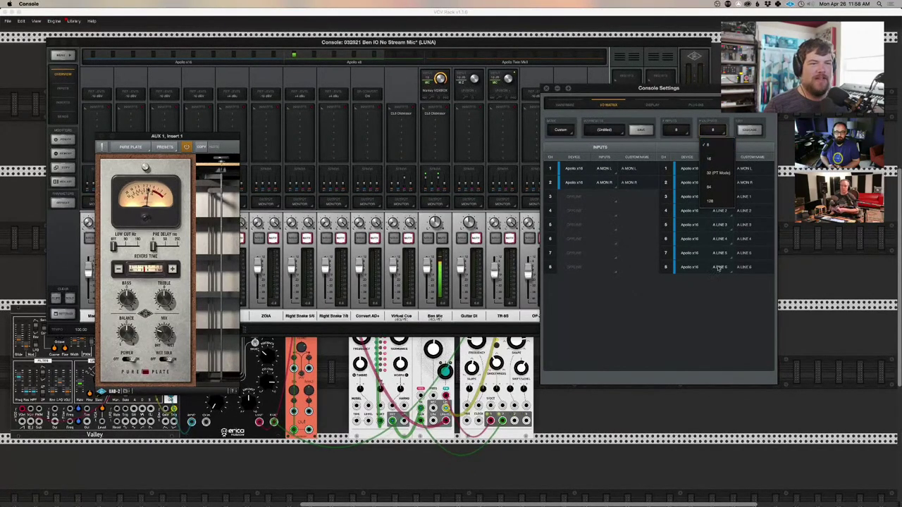
click(710, 145)
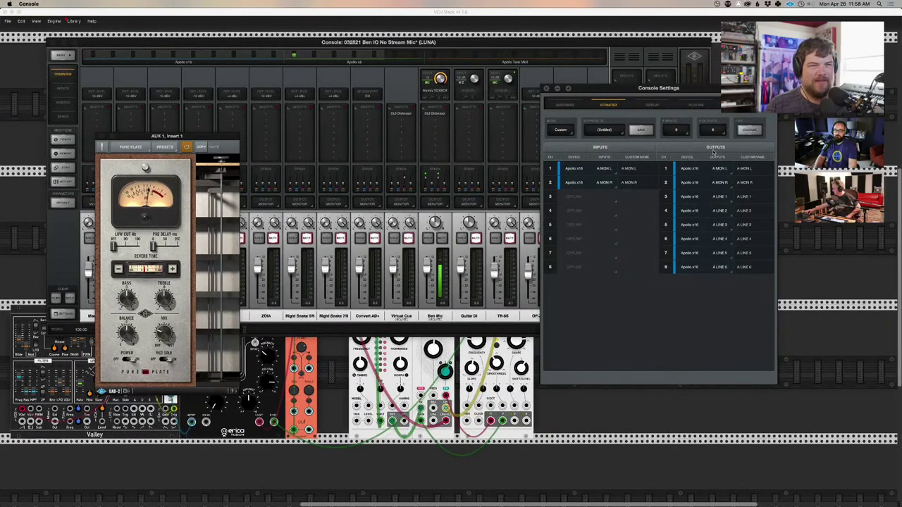
- Save the I/O matrix as a preset named with the owner's first name followed by "Zoom MON LR"
drag(677, 86, 650, 91)
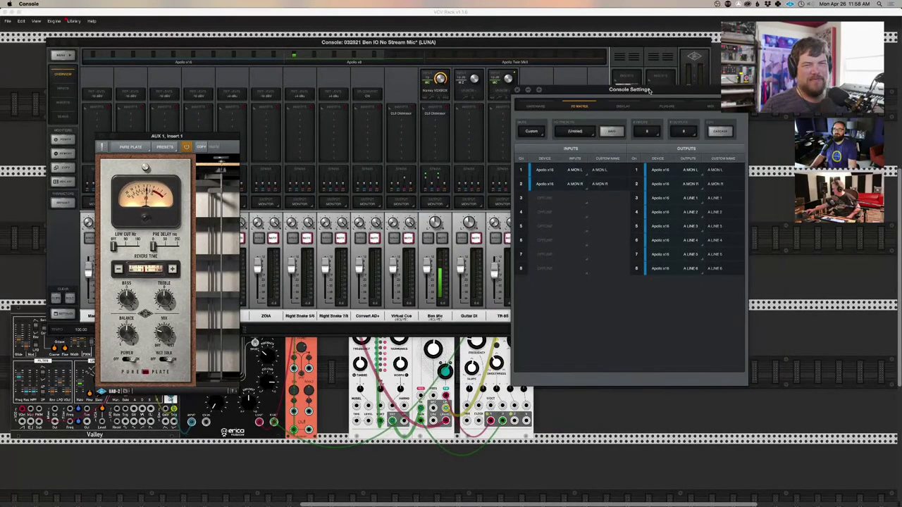
click(613, 131)
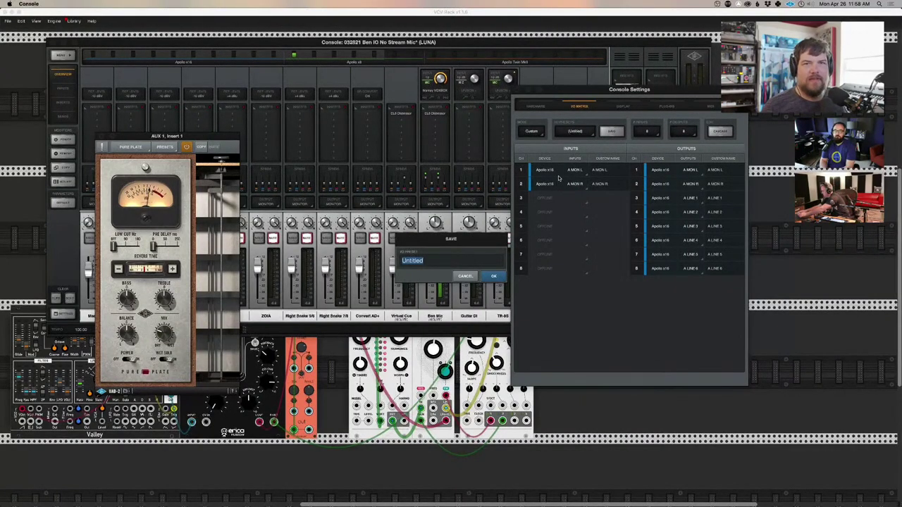
text(Be)
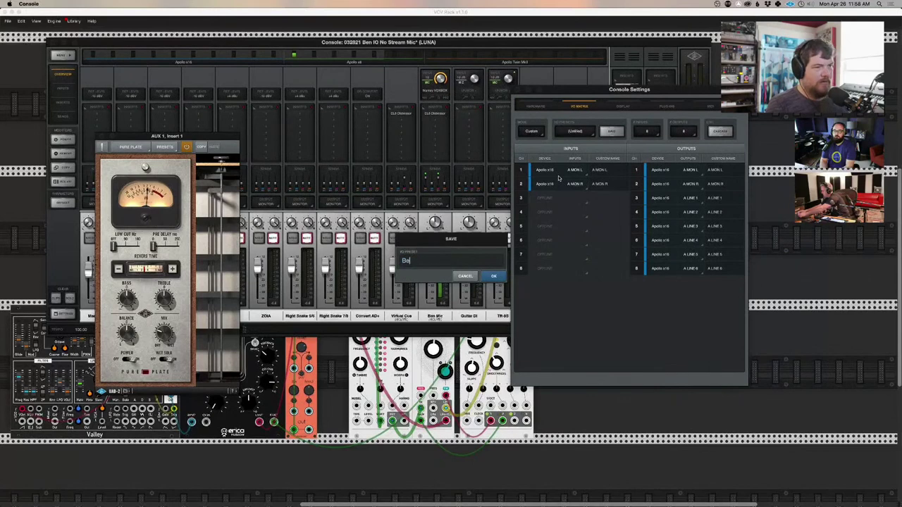
text(n Zoom)
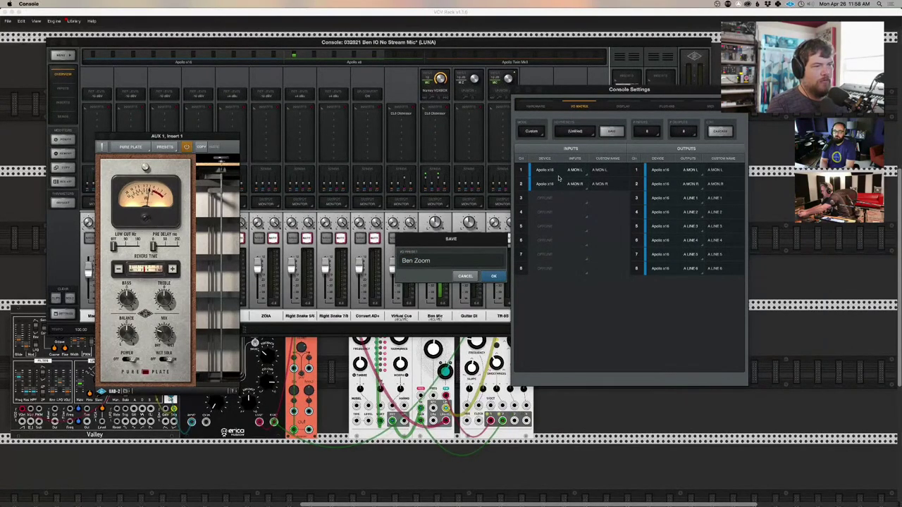
text( MON LR)
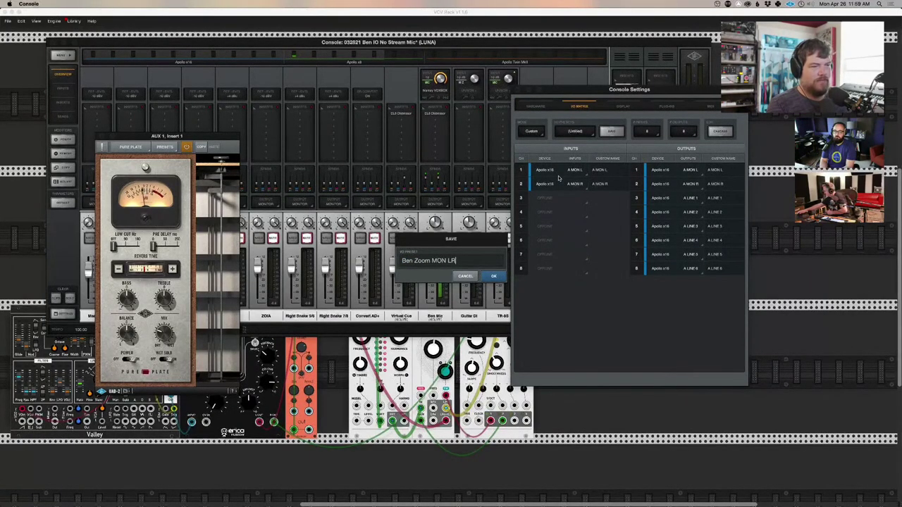
key(Return)
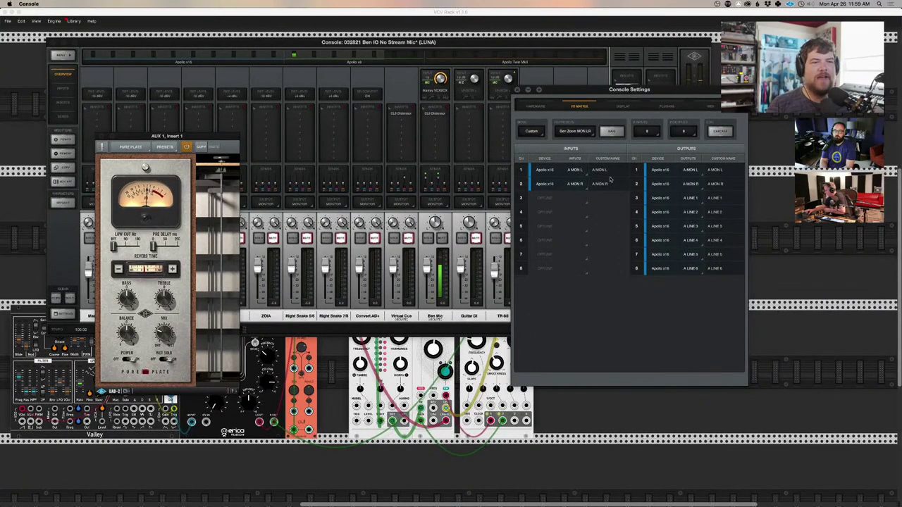
- Load the I/O preset "IO 123020" and look through its input and output channel assignments
click(582, 137)
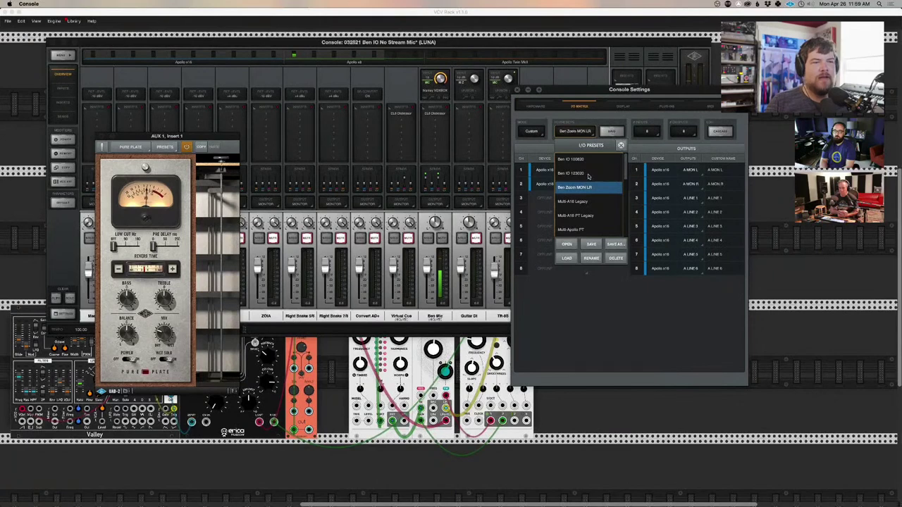
click(588, 174)
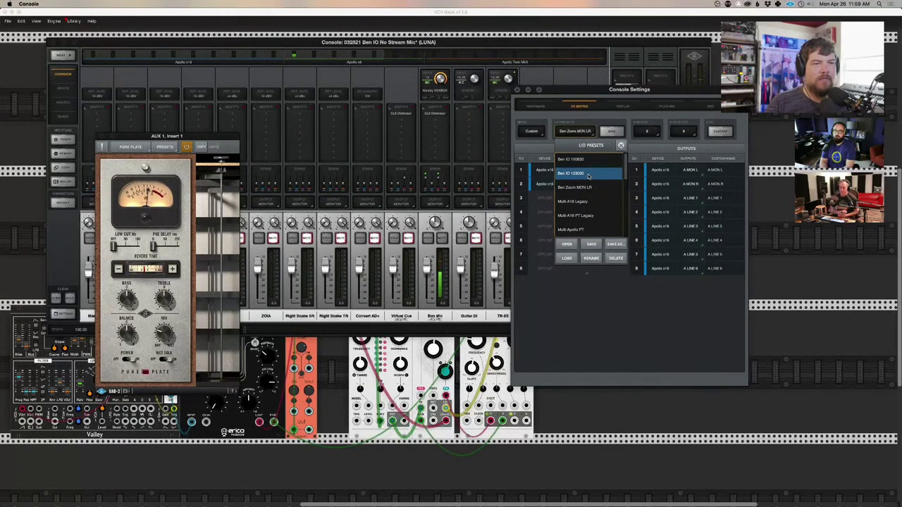
double_click(588, 174)
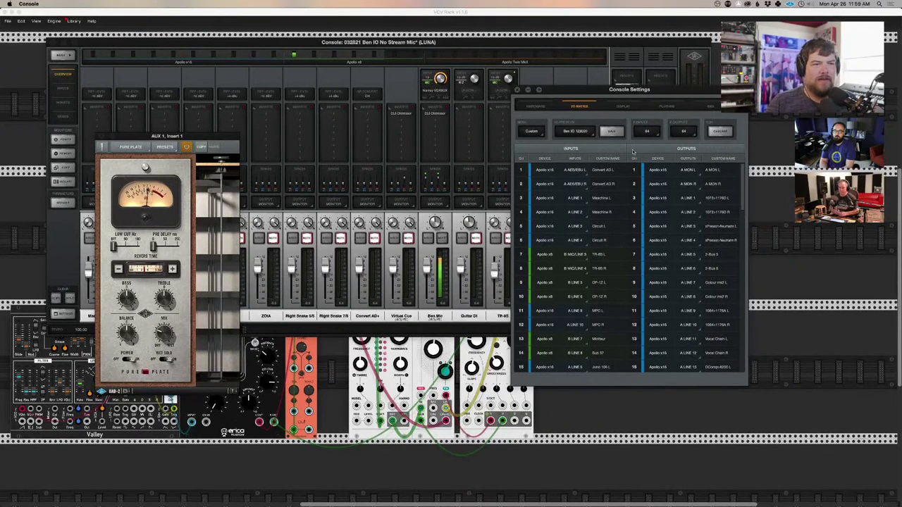
scroll(686, 275, down, 5)
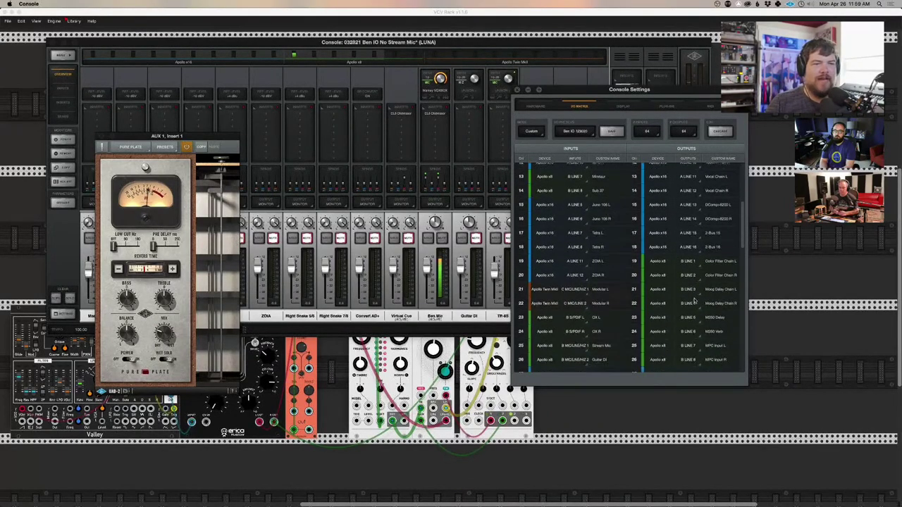
scroll(694, 299, down, 5)
scroll(691, 299, up, 9)
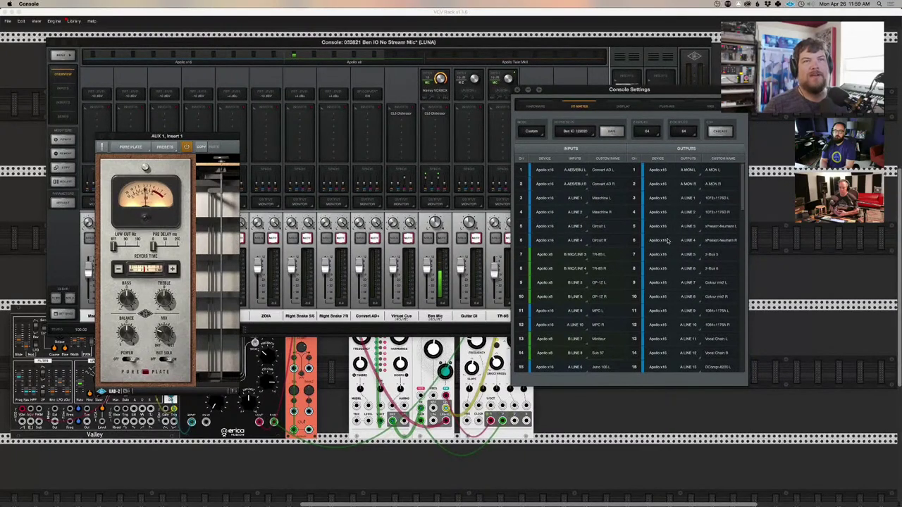
- Open the list of I/O presets again
click(573, 133)
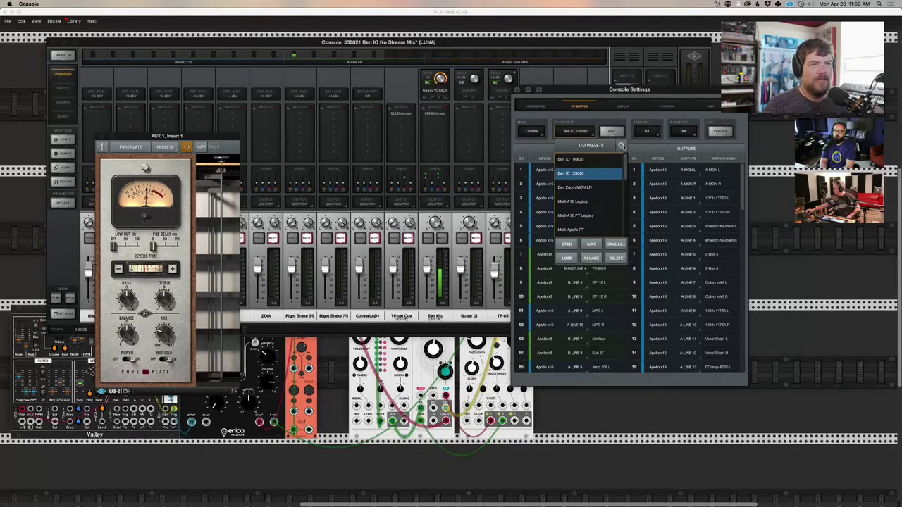
- Dismiss the I/O presets list, close the Pure Plate plug-in window and move the Console Settings window aside
click(581, 131)
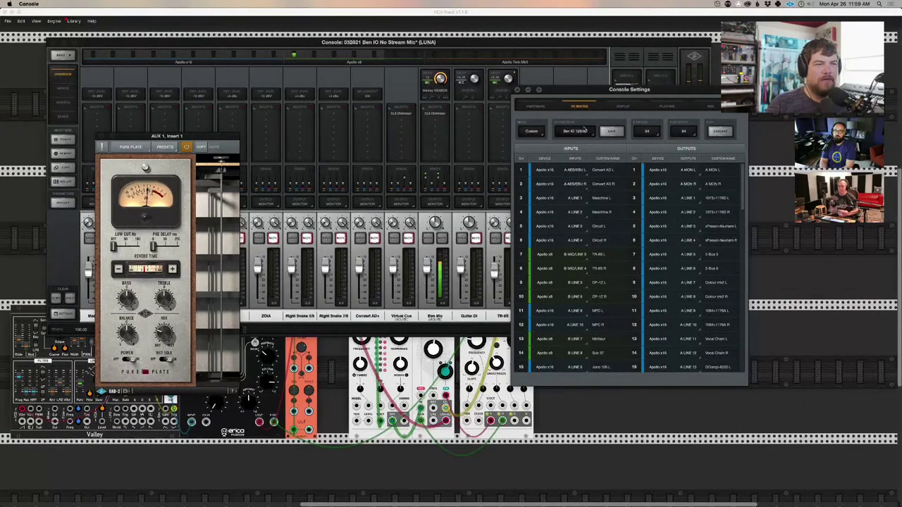
drag(583, 90, 419, 102)
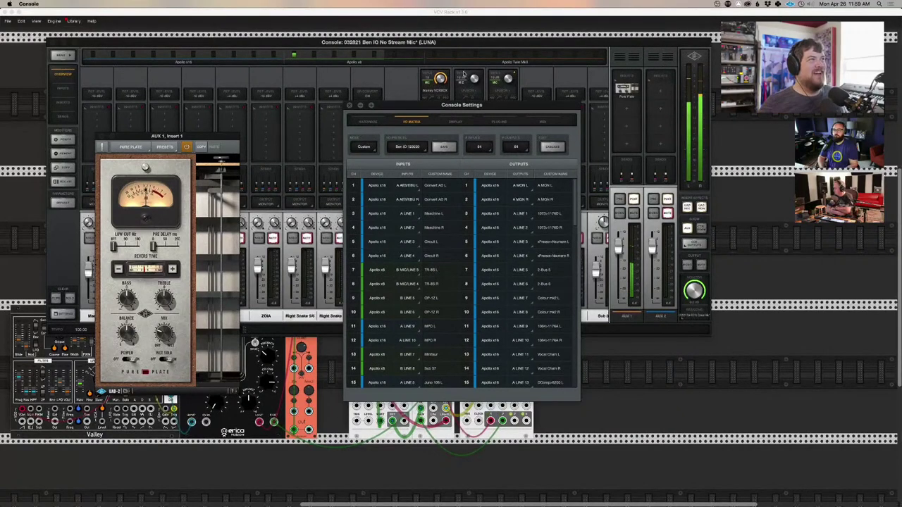
mouse_move(373, 504)
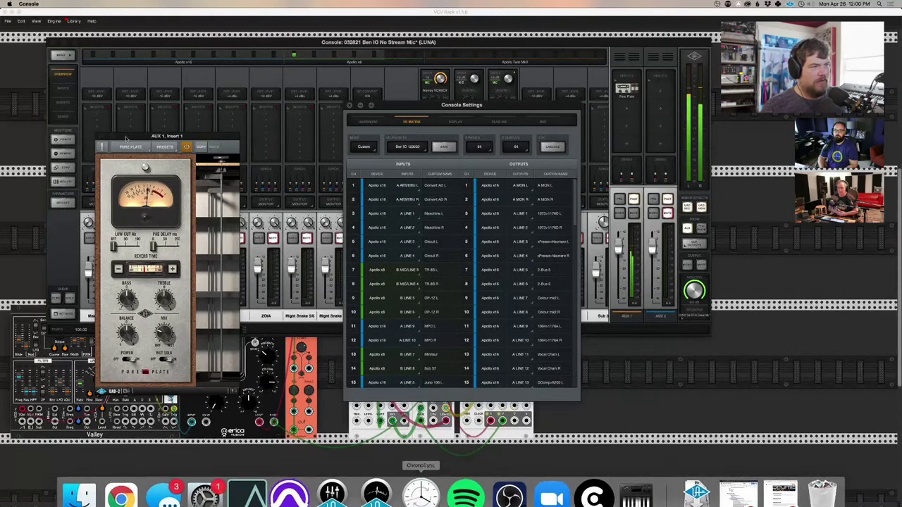
click(102, 135)
drag(533, 103, 620, 87)
- In Audio MIDI Setup, assign the Universal Audio Thunderbolt output's left speaker to A VIRTUAL 1 and right speaker to A VIRTUAL 2
mouse_move(458, 503)
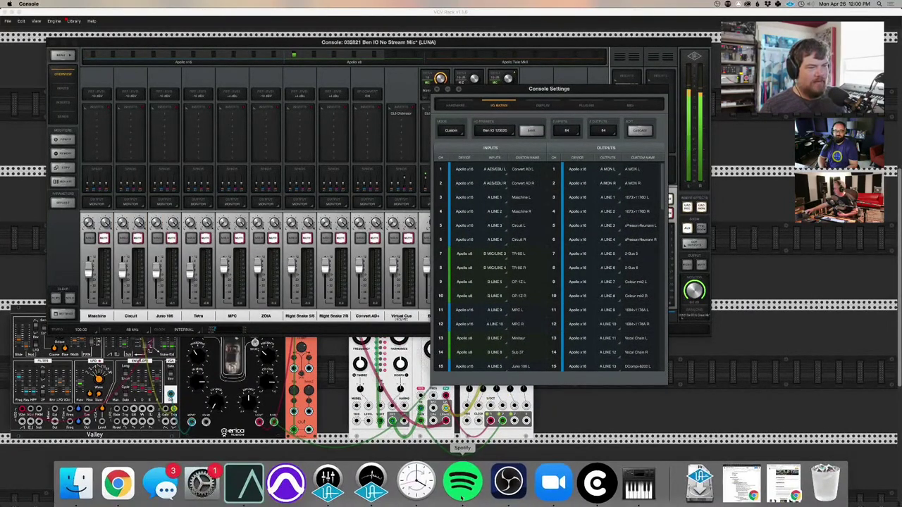
click(638, 483)
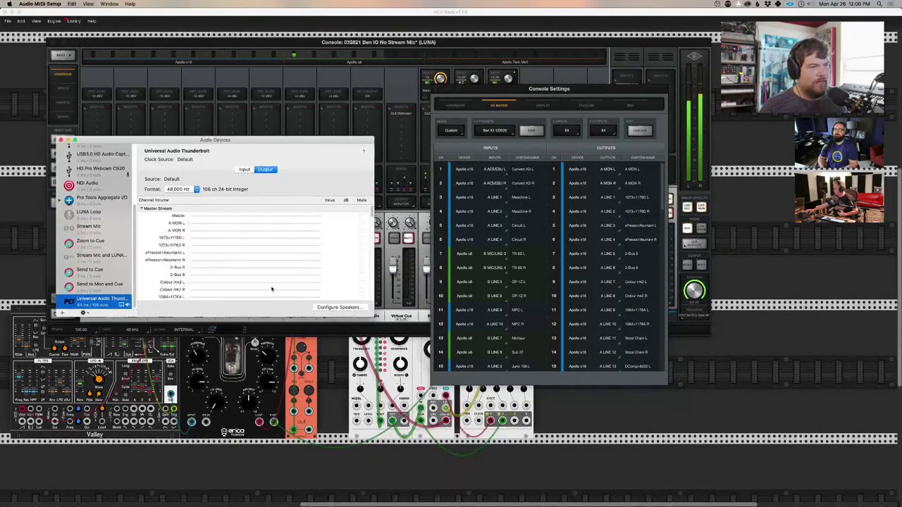
click(356, 309)
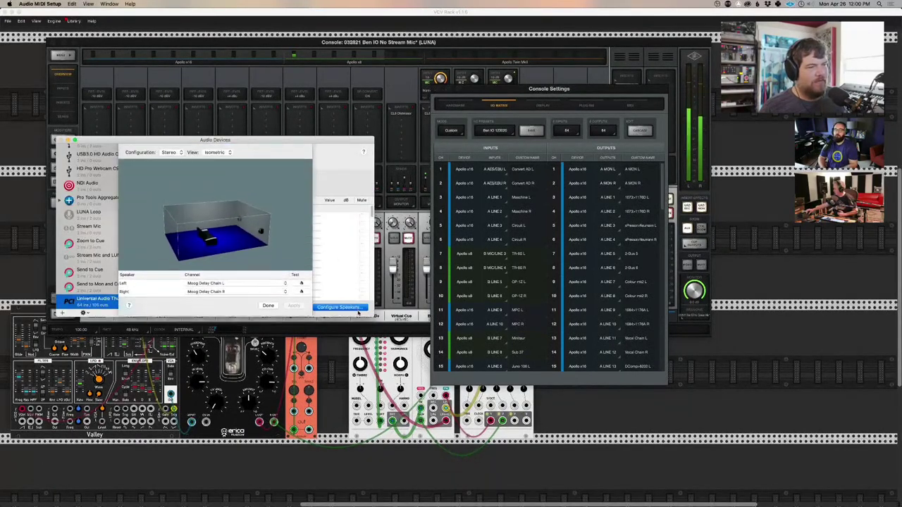
click(227, 285)
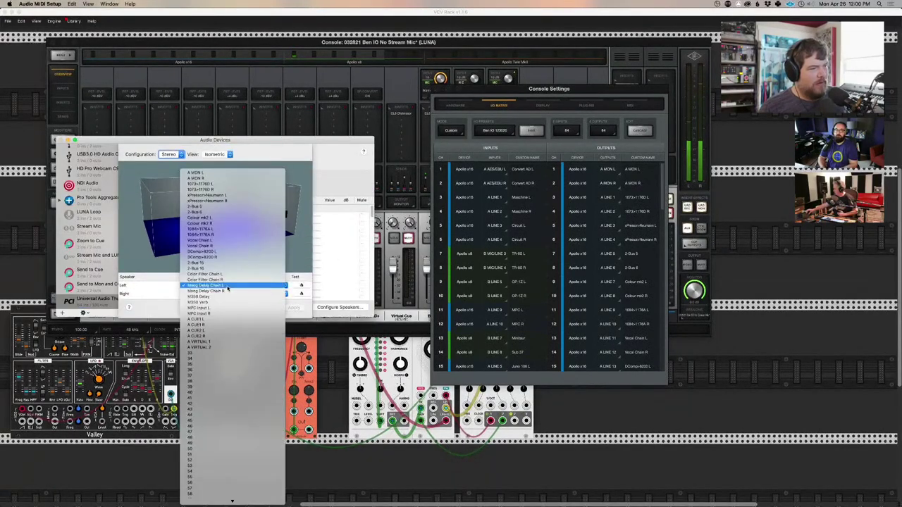
click(237, 340)
click(233, 294)
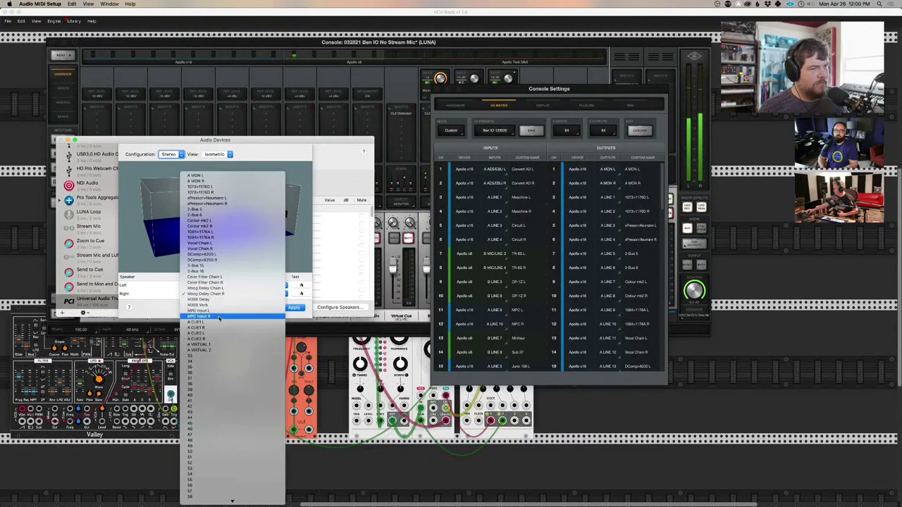
click(226, 350)
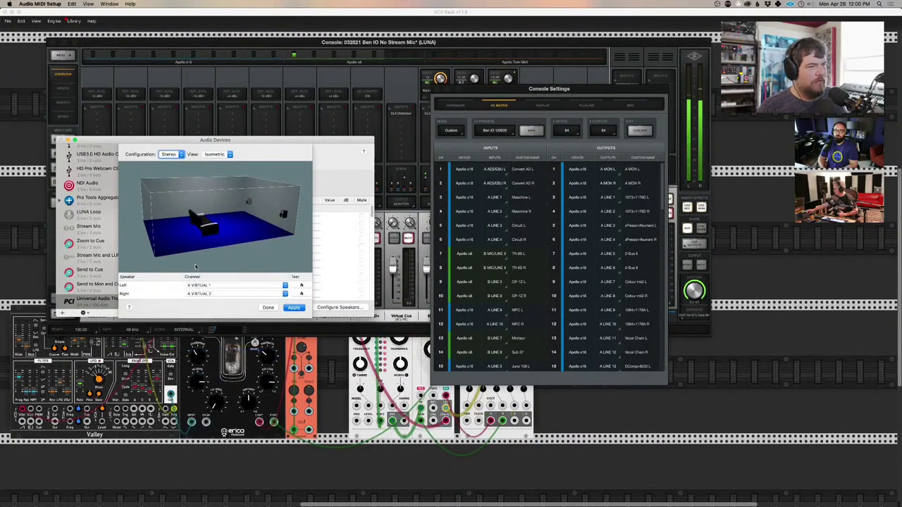
click(295, 308)
click(268, 307)
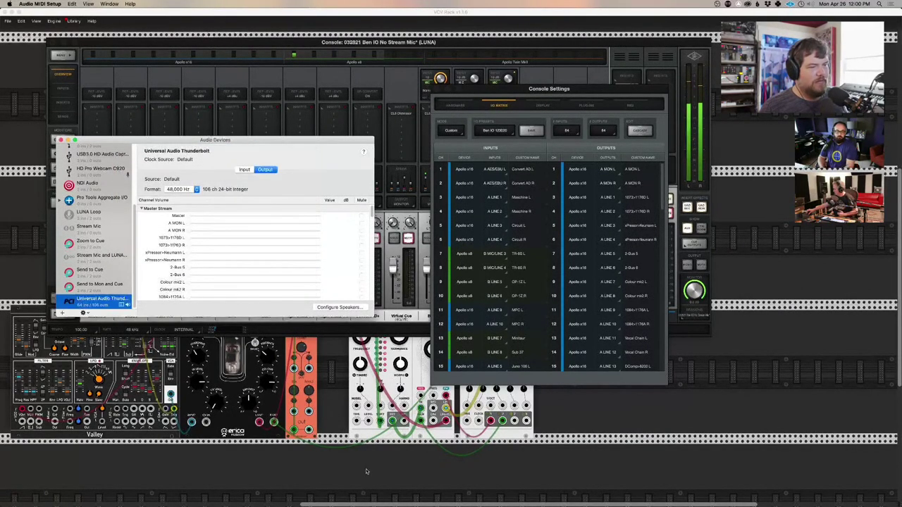
- Switch to LUNA and open the recent Office Hours session
key(super+Tab)
key(super+Tab)
key(super+Tab)
key(super+Tab)
key(super+Tab)
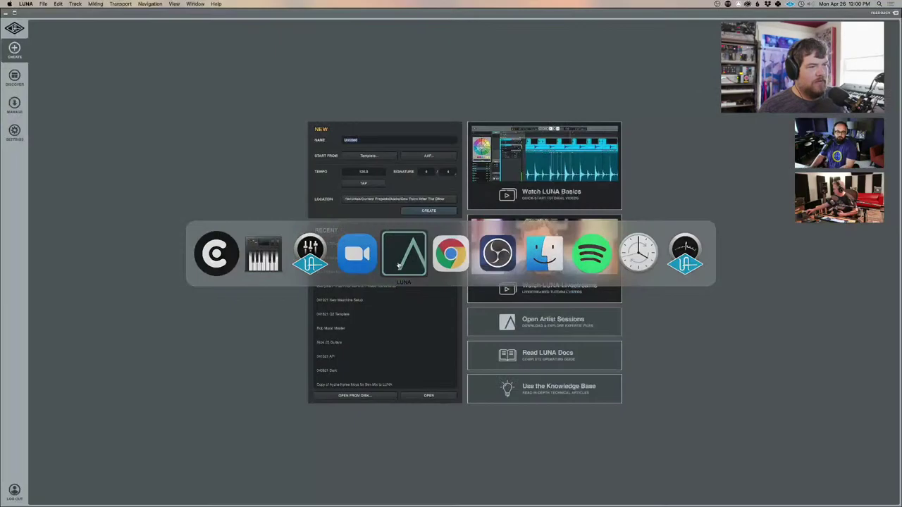
double_click(354, 247)
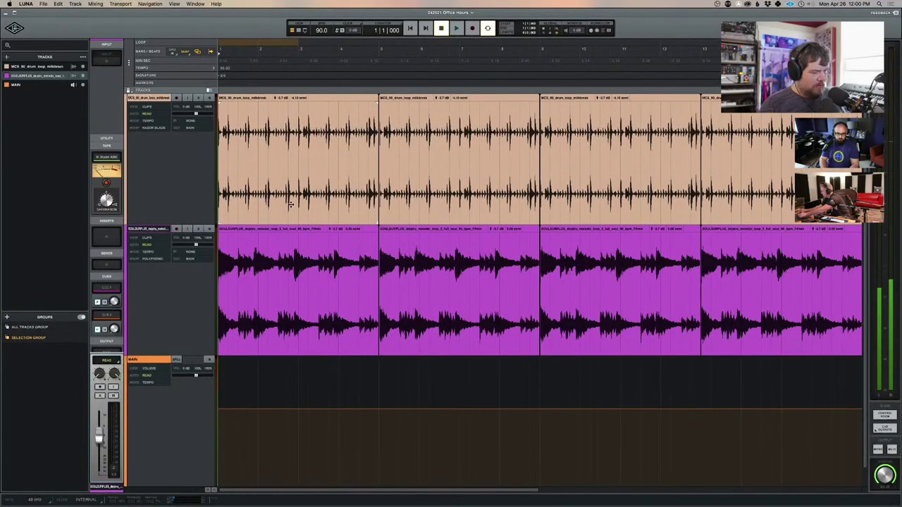
- Add a new audio track, set its input to A VIRTUAL 1-2 and arm it for recording
key(super+shift+n)
key(Return)
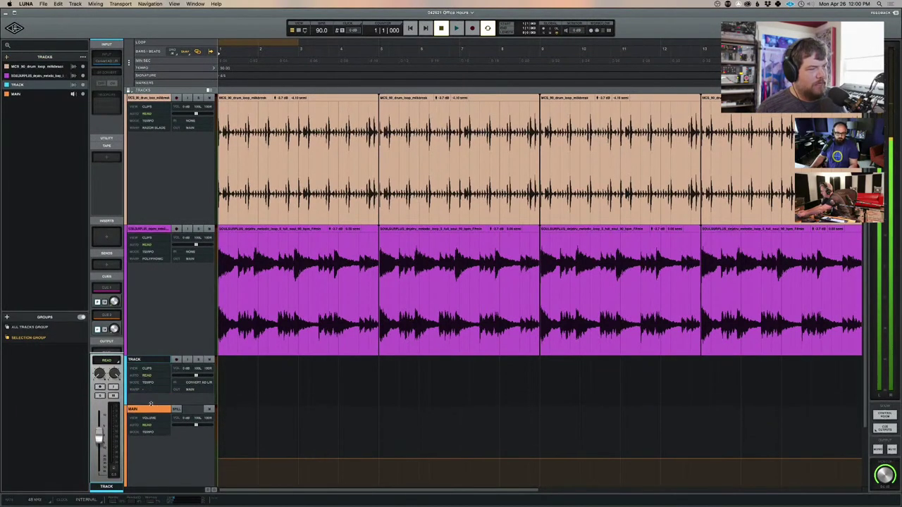
click(200, 382)
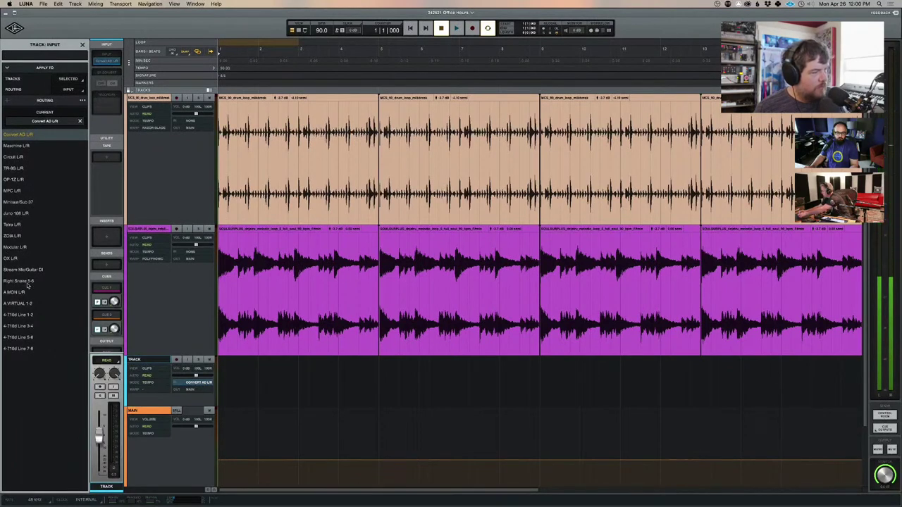
click(31, 304)
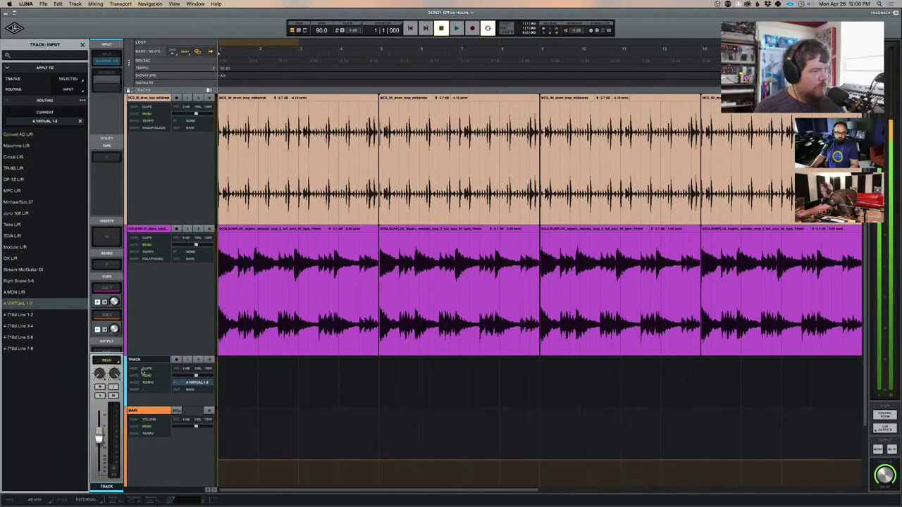
click(176, 360)
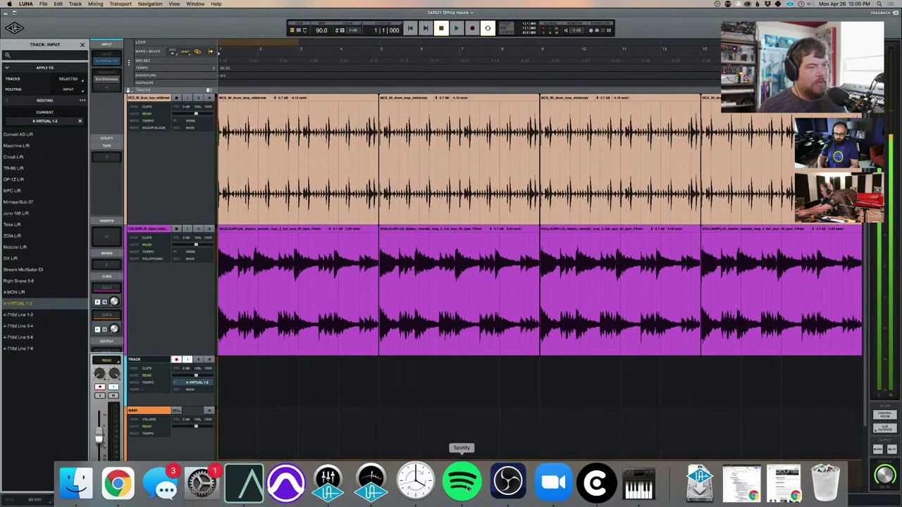
- Switch to Spotify, move its window clear of the track controls and play the Good Vibes playlist
click(461, 483)
drag(233, 79, 524, 64)
click(455, 315)
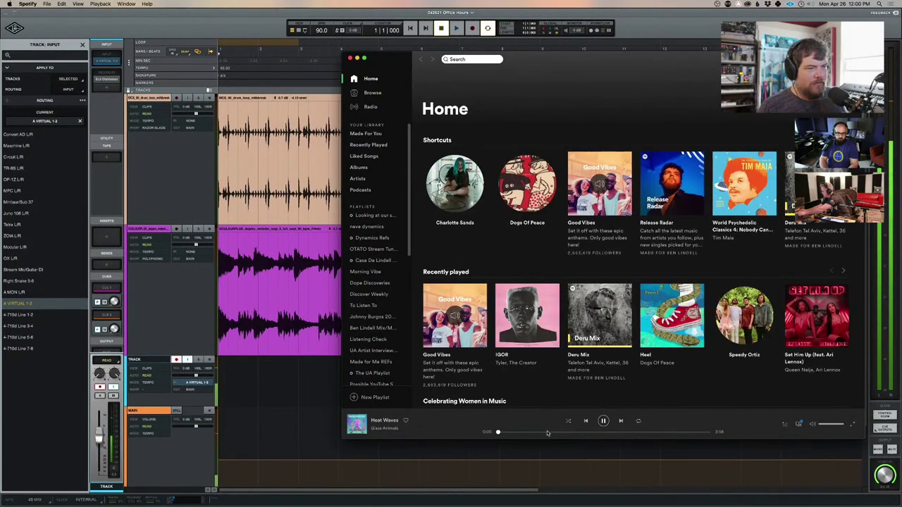
- Return to LUNA, record the playing audio onto the new track from bar 2 and select the recorded clip
click(278, 53)
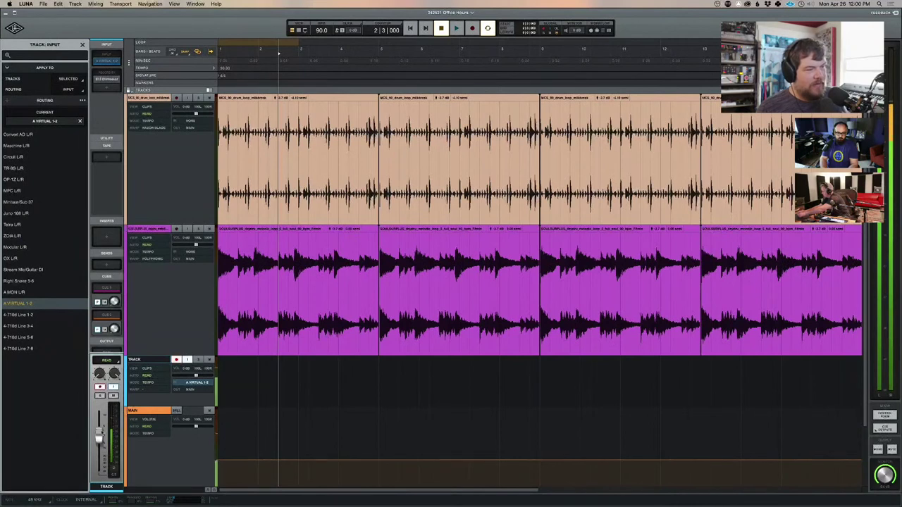
click(259, 377)
key(r)
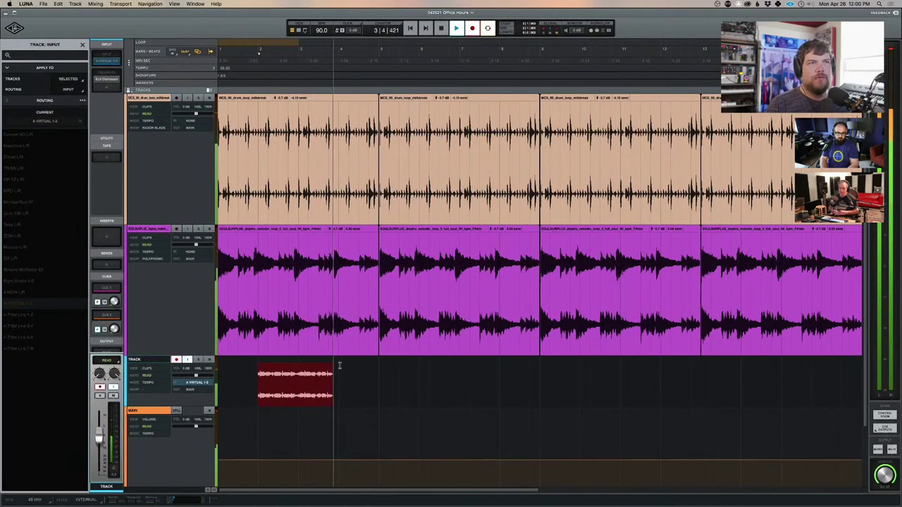
key(space)
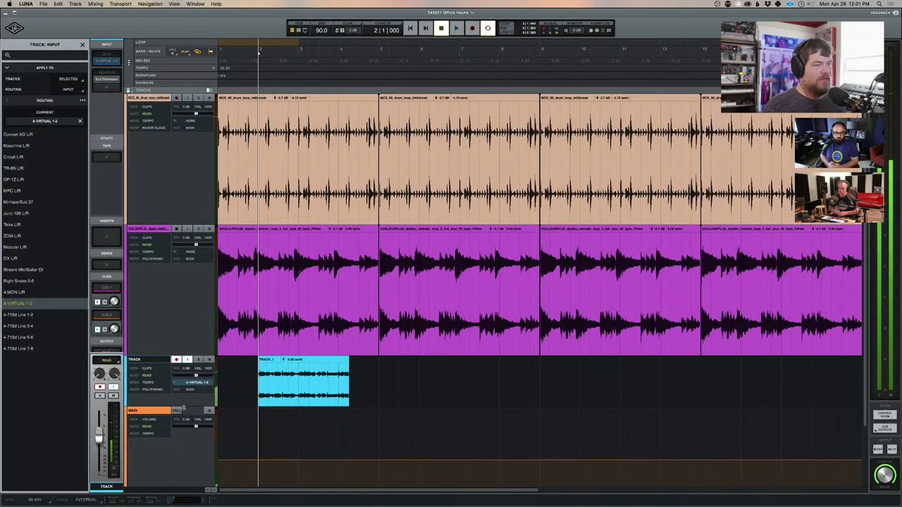
drag(181, 410, 181, 418)
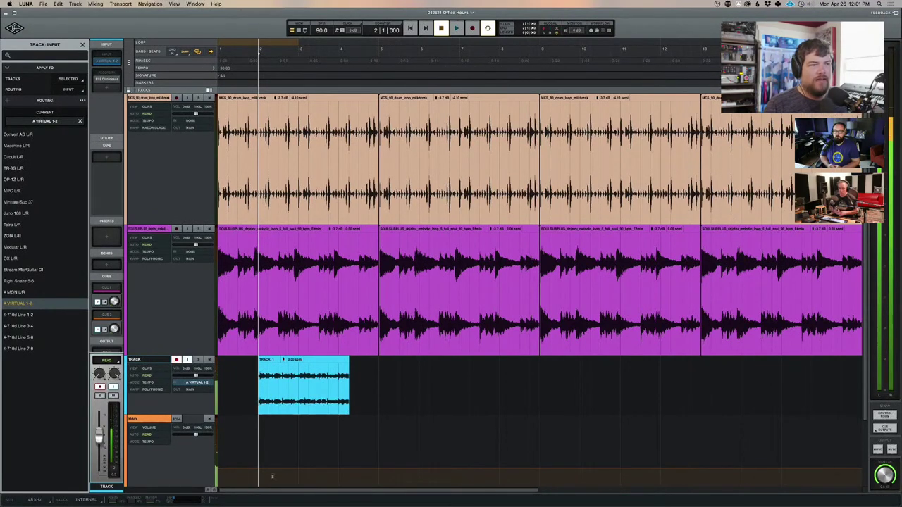
click(305, 406)
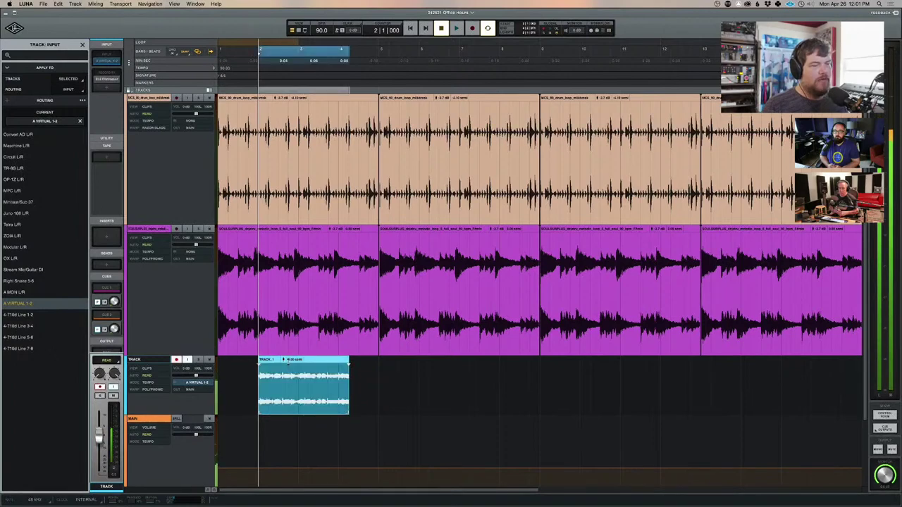
- Review the speaker channel assignments in Audio MIDI Setup and return to the LUNA session
key(super+Tab)
key(super+Tab)
key(super+Tab)
click(340, 308)
click(268, 307)
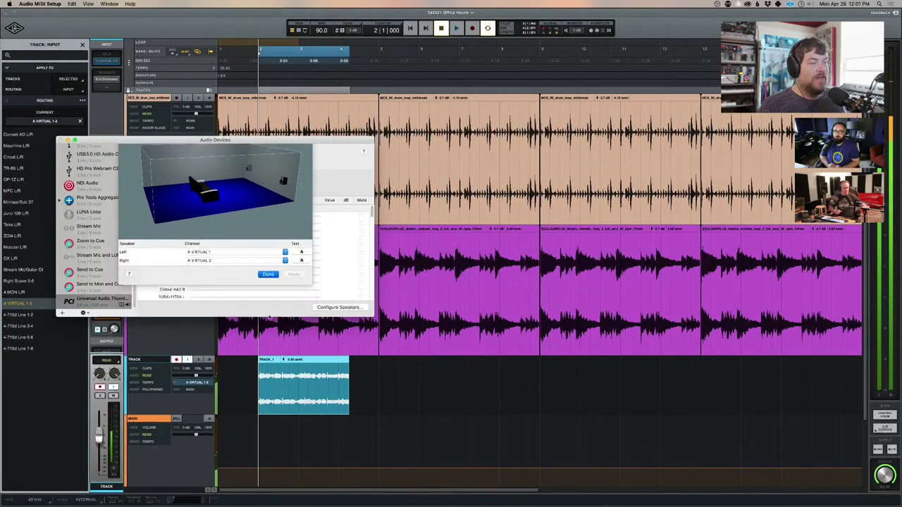
click(296, 395)
click(295, 395)
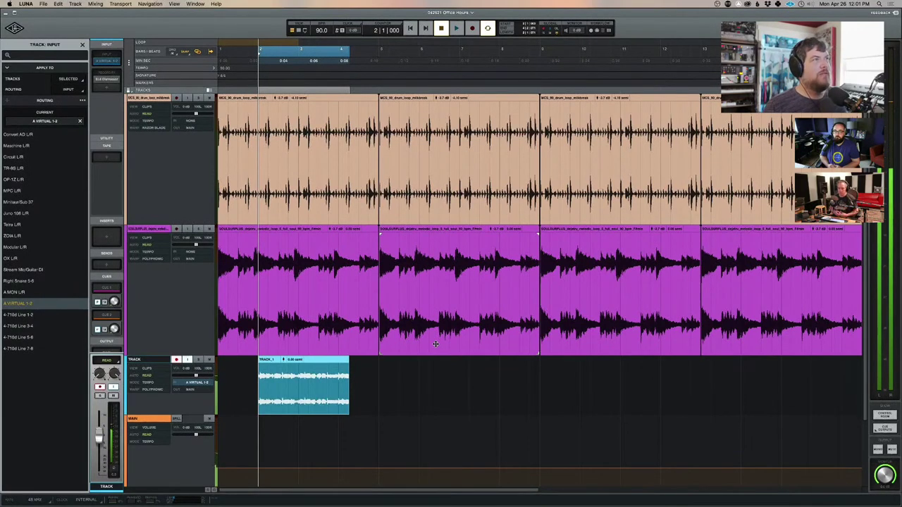
- Switch to the Console app and close the Console Settings window
key(super+Tab)
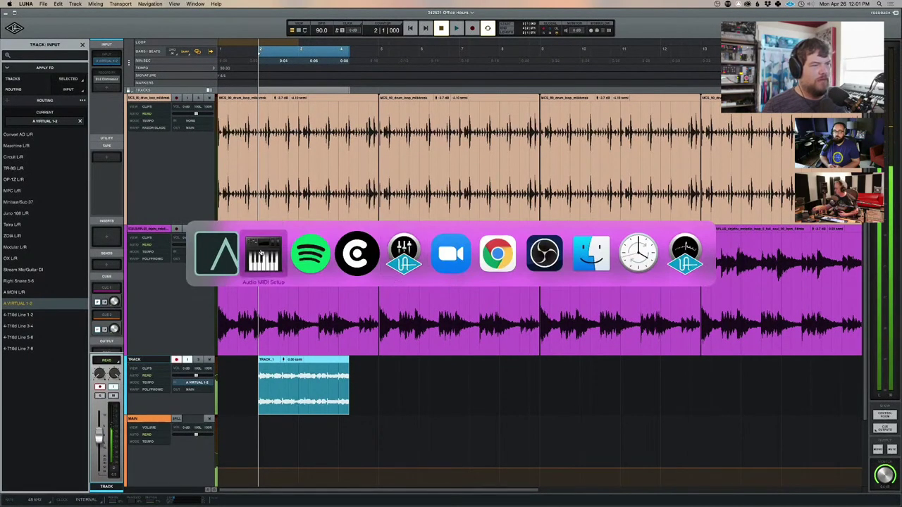
key(super+Tab)
key(super+Tab)
key(super+Tab)
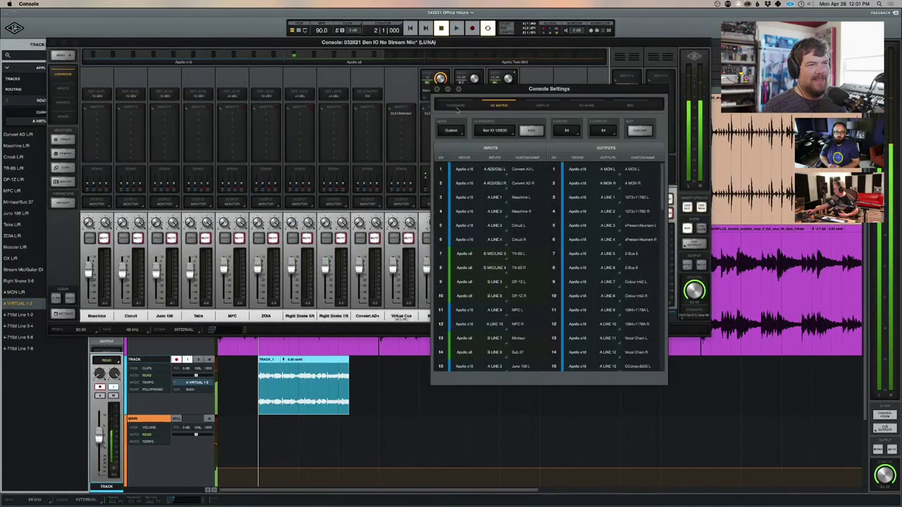
click(437, 90)
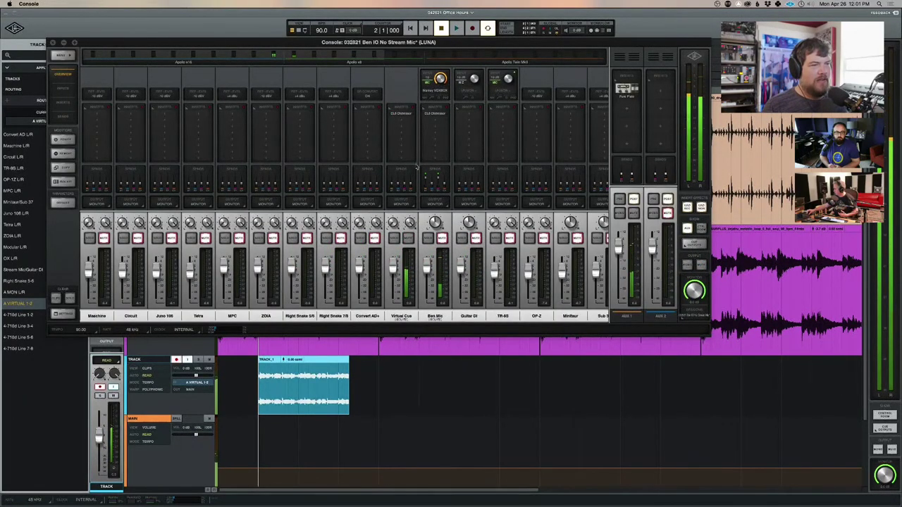
- Open the Distressor insert on the Virtual Cue channel and slightly adjust its input level
click(407, 114)
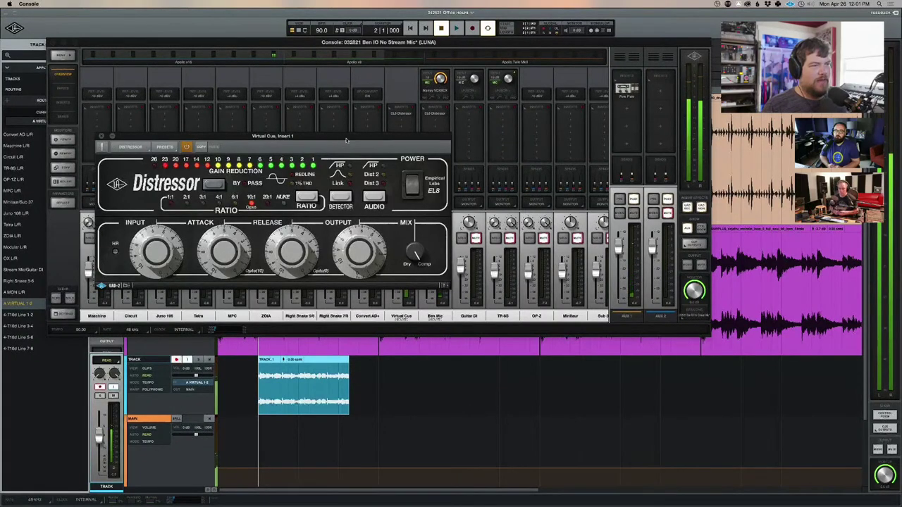
drag(345, 140, 588, 136)
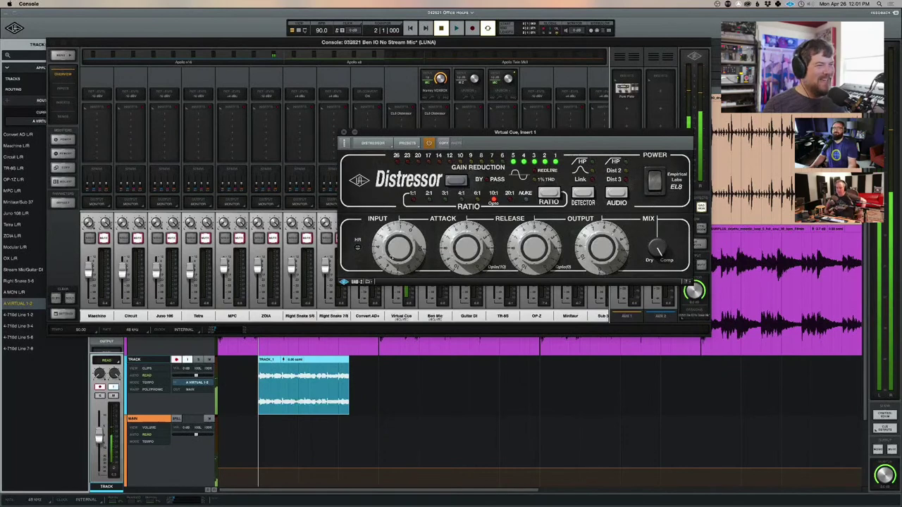
drag(391, 255, 392, 258)
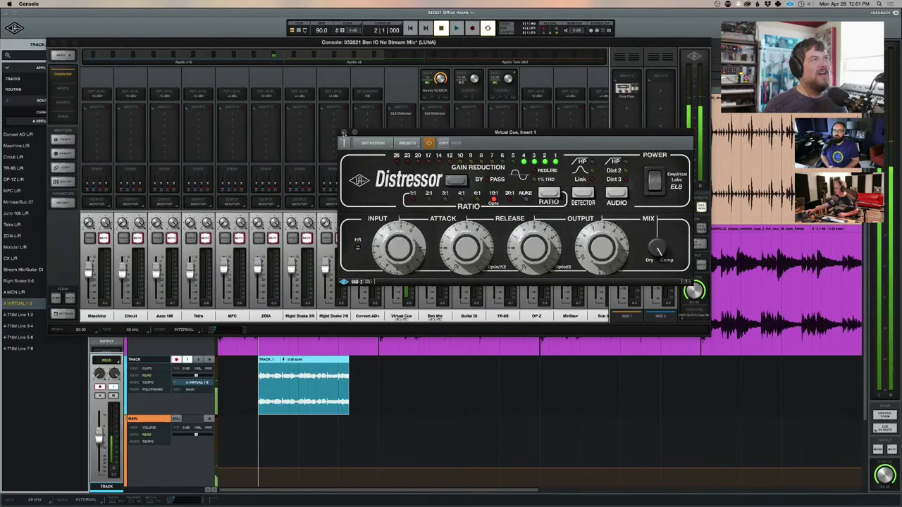
- Return to LUNA, place the playhead after the recorded clip, pause Spotify and switch to VCV Rack
click(387, 380)
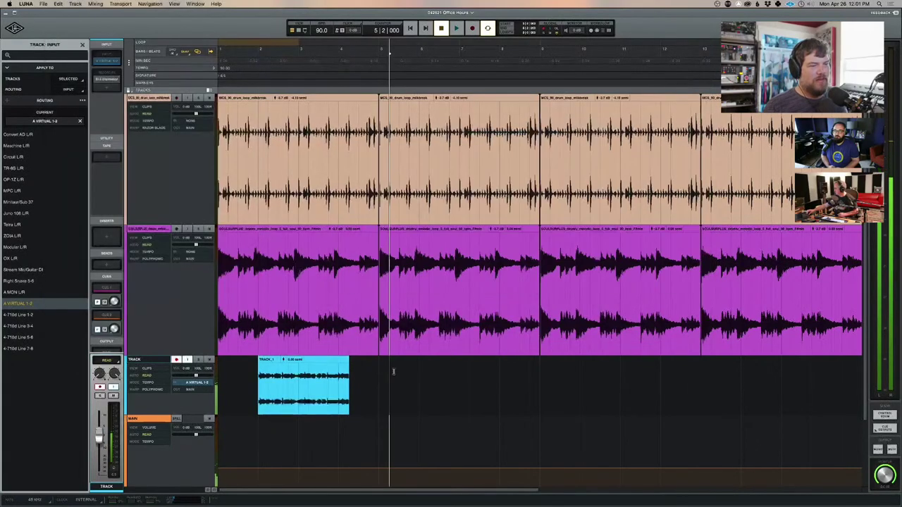
click(423, 366)
key(super+Tab)
key(super+Tab)
key(super+Tab)
key(super+Tab)
key(super+Tab)
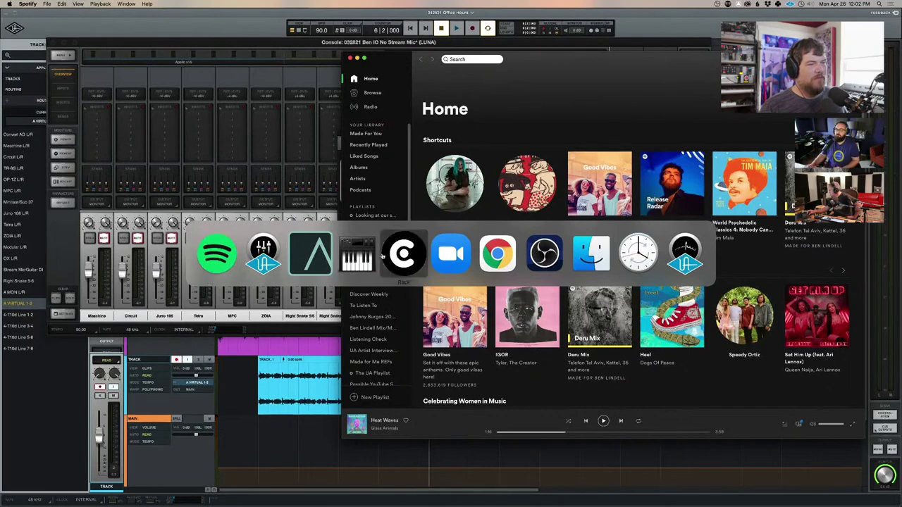
click(445, 245)
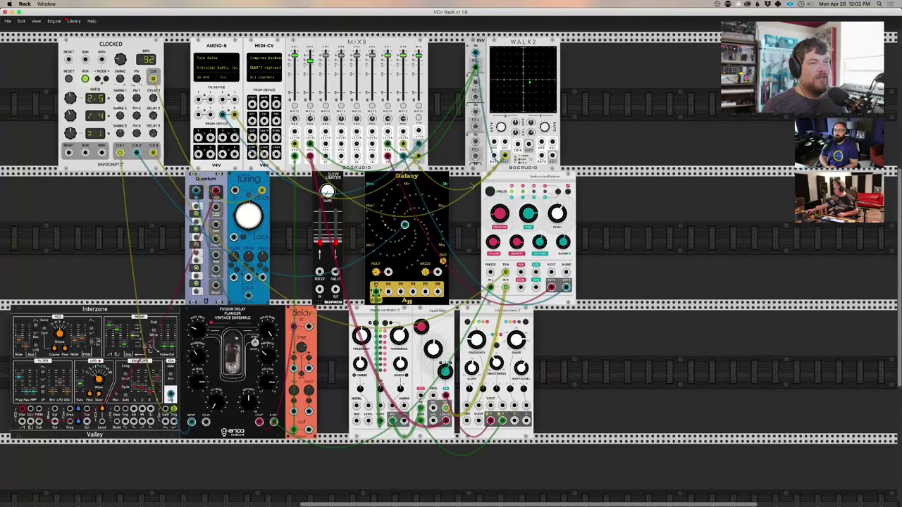
- Add the Befaco Rampage module to the rack
right_click(590, 110)
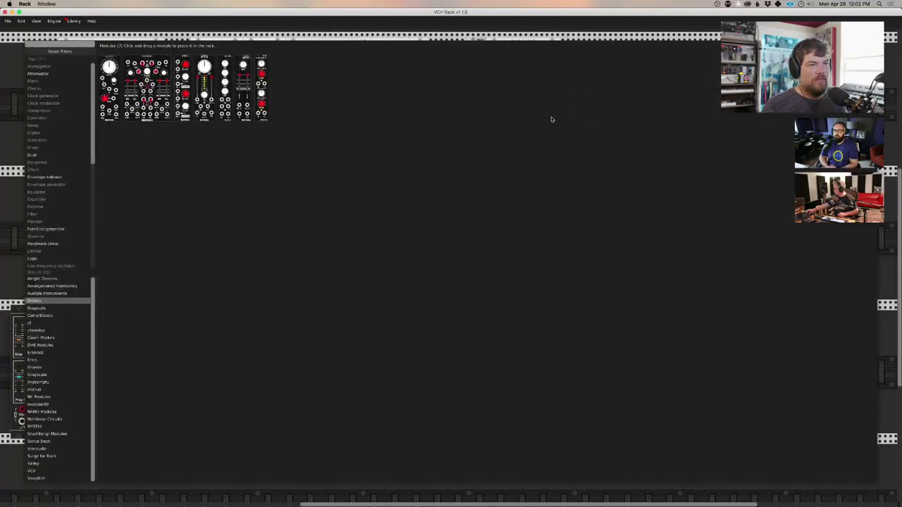
click(162, 90)
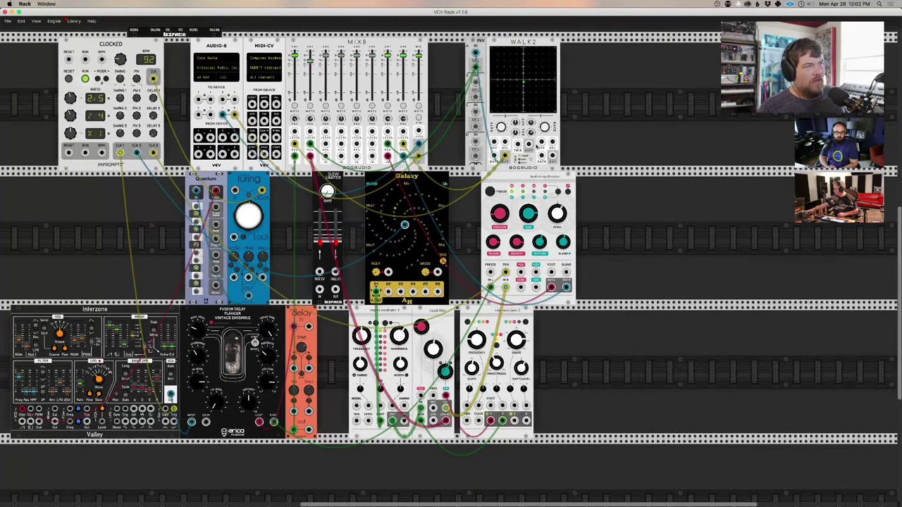
- Move the Rampage module to the free space at the end of the third row and open the AUDIO-8 audio device list
drag(176, 31, 604, 396)
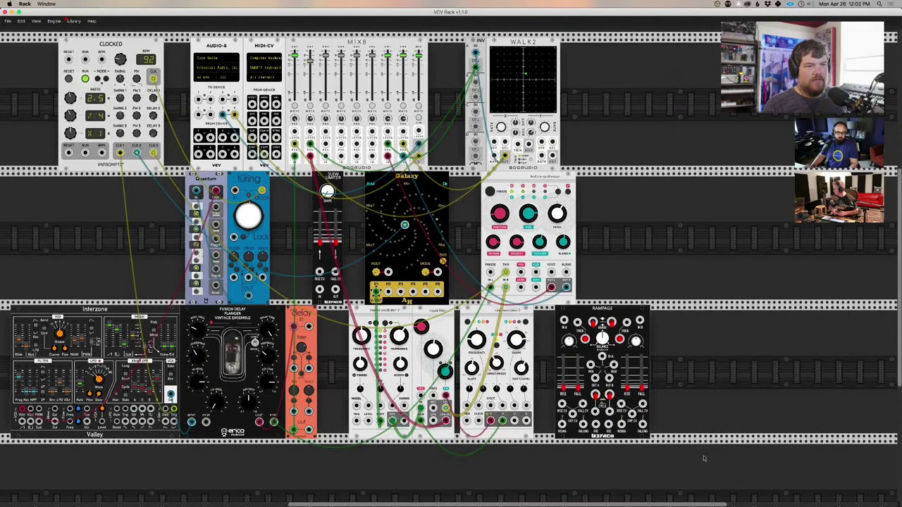
click(221, 71)
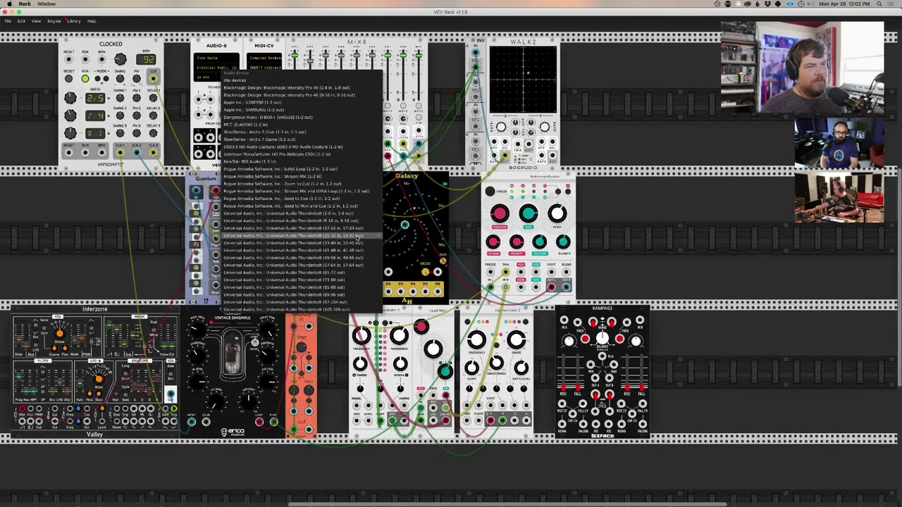
- Switch to Console and close the Distressor window of the Virtual Cue channel
key(super+Tab)
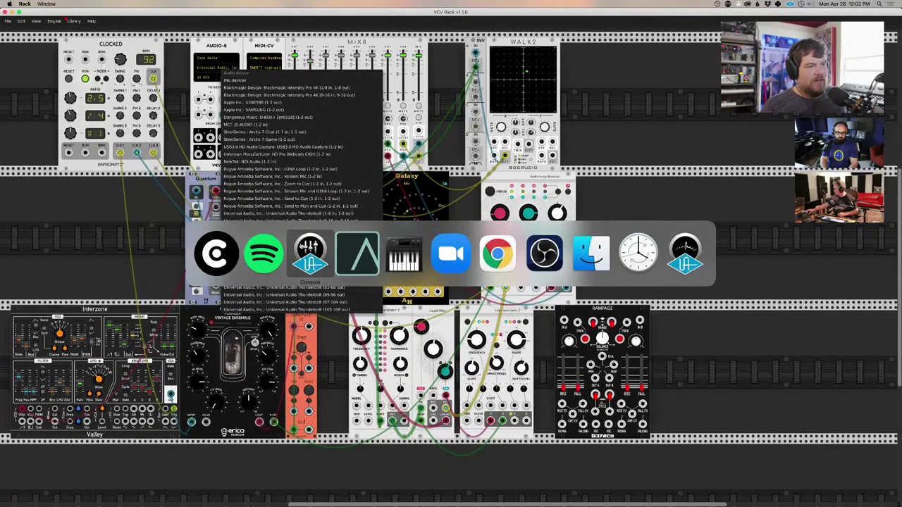
click(291, 255)
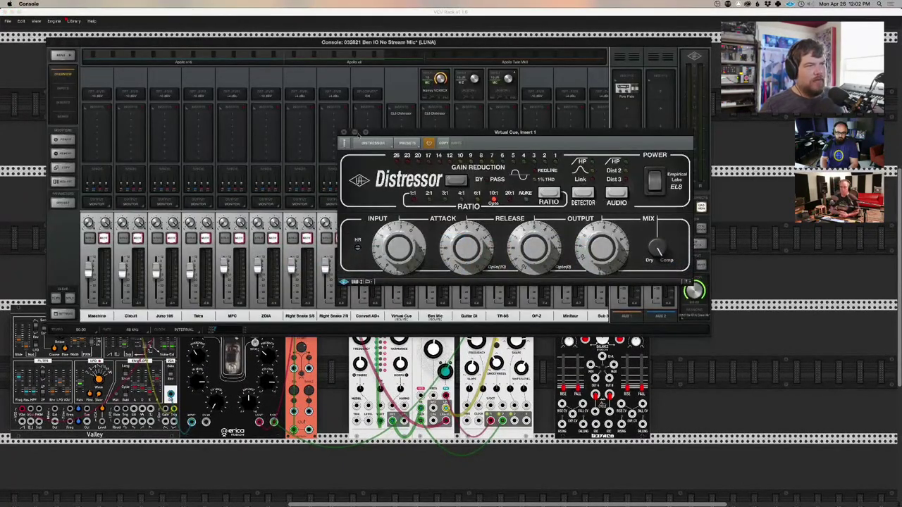
click(344, 133)
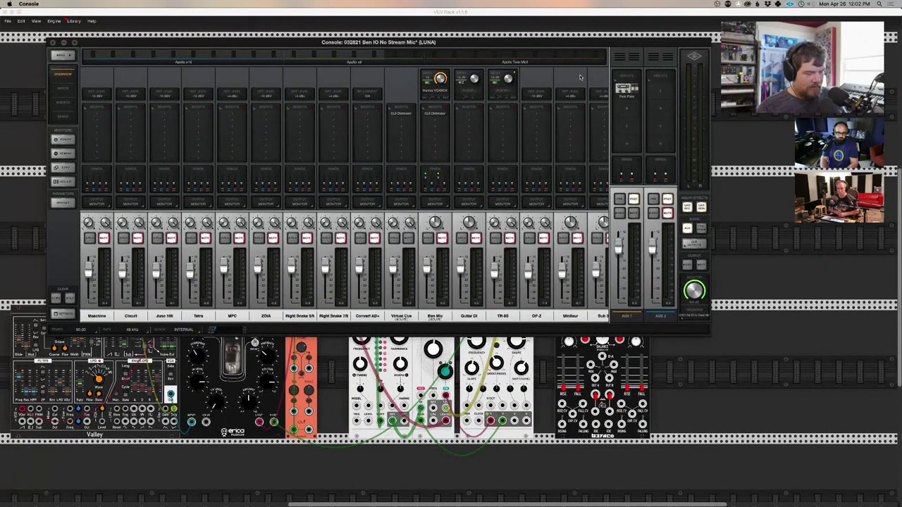
- Open the Console Settings and find the A VIRTUAL 1 and 2 channels in the I/O Matrix
key(super+comma)
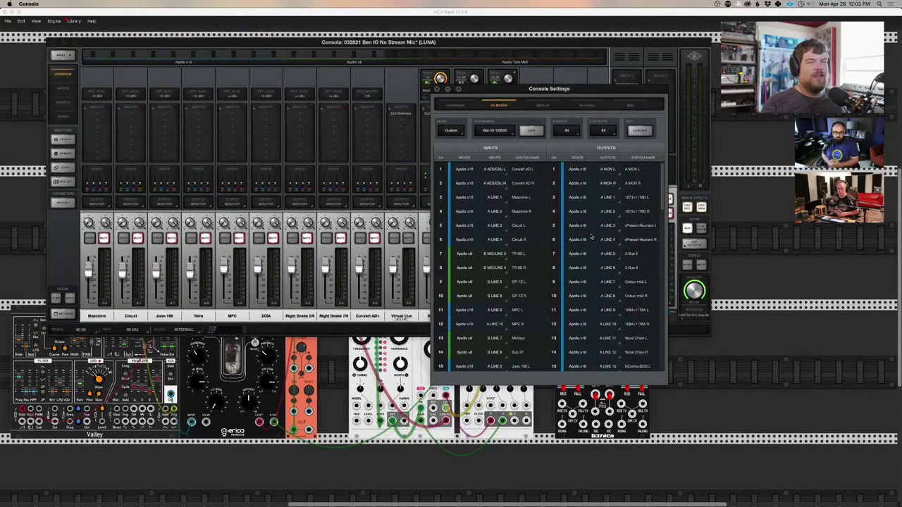
scroll(590, 266, down, 5)
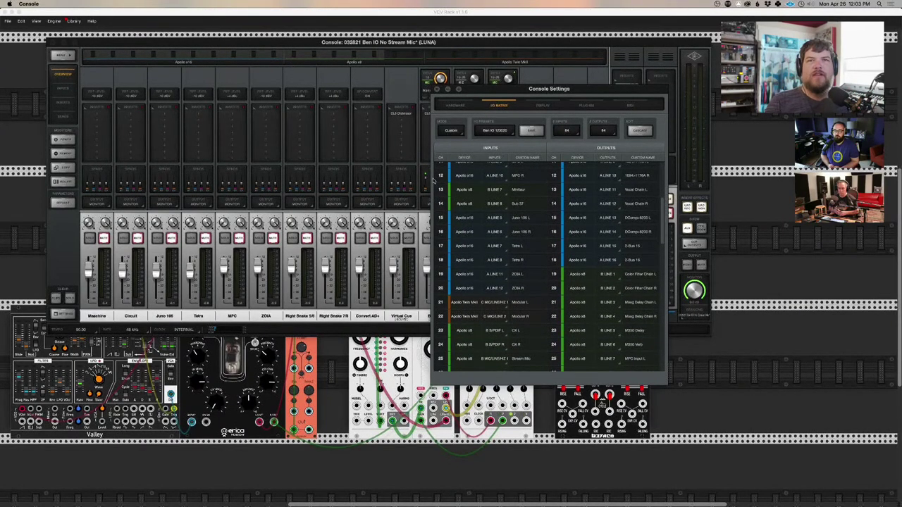
scroll(525, 247, down, 3)
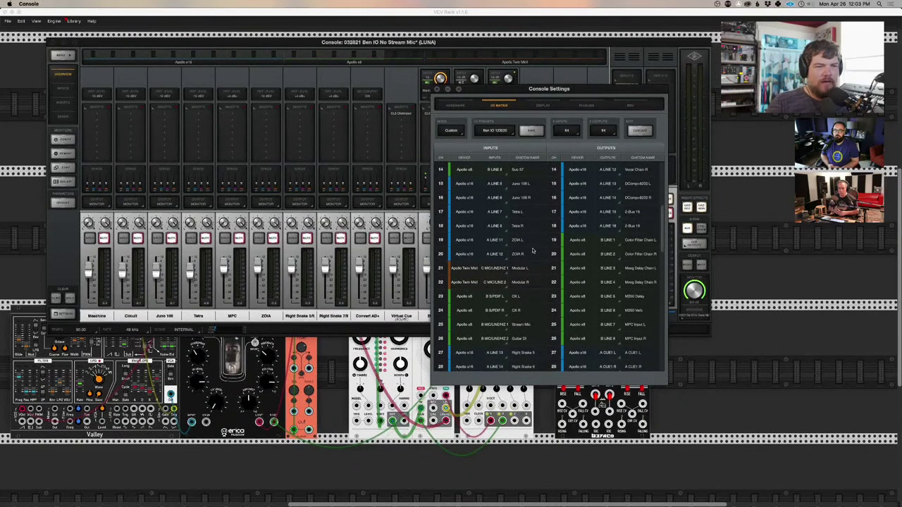
scroll(533, 250, down, 1)
scroll(512, 289, down, 3)
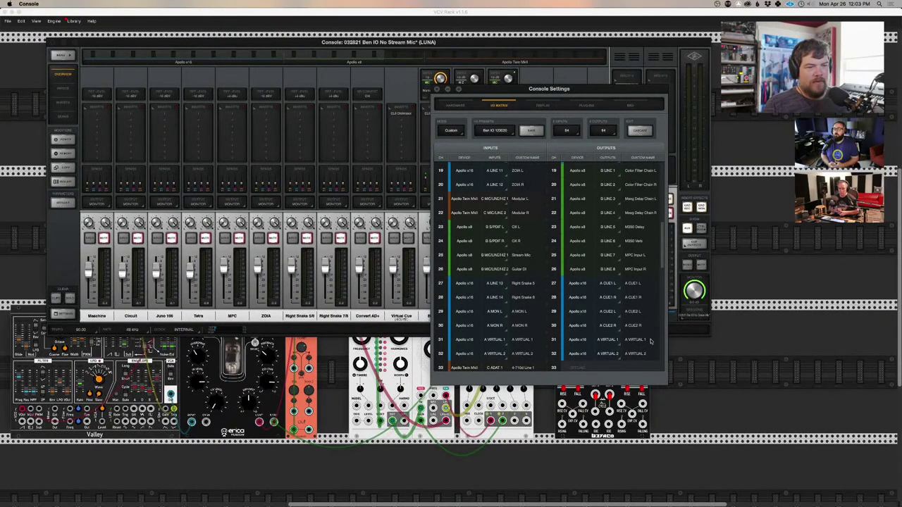
- Compare the Universal Audio Thunderbolt channel ranges in VCV Rack's audio device list with the virtual output numbers in Console's I/O Matrix
key(super+Tab)
click(403, 253)
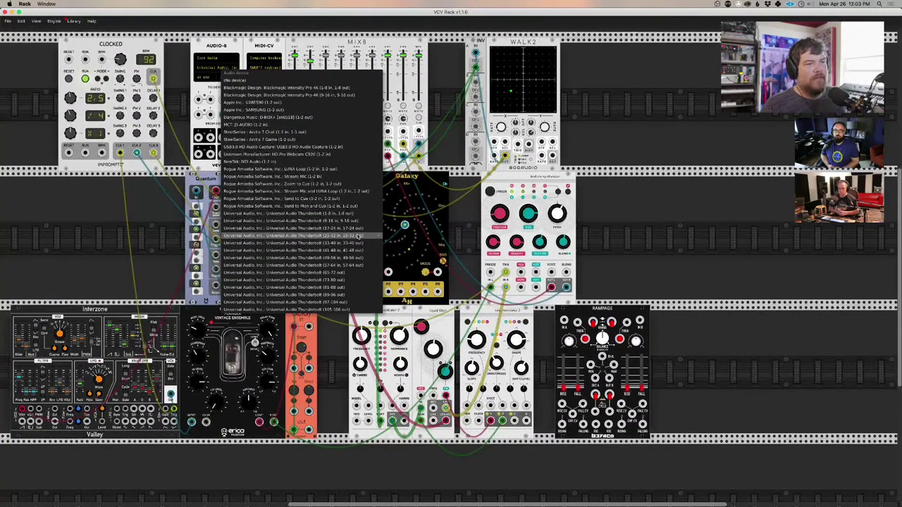
key(super+Tab)
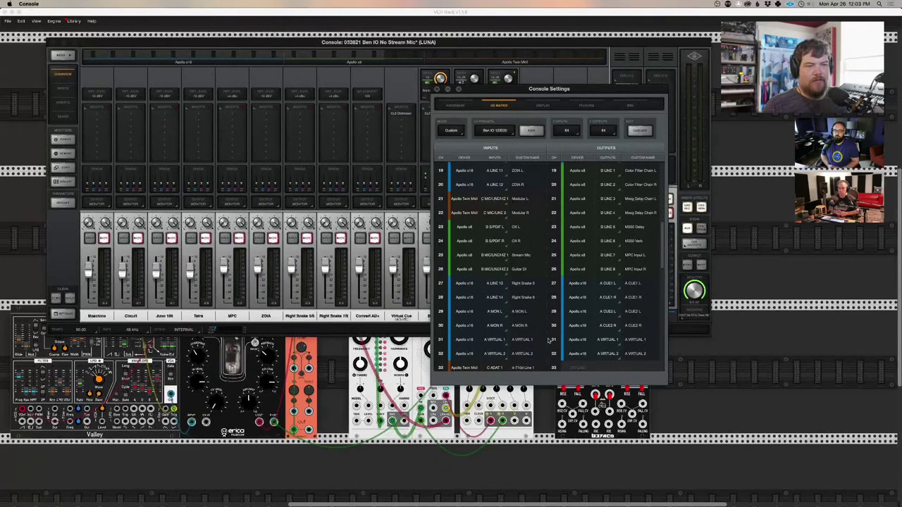
key(super+Tab)
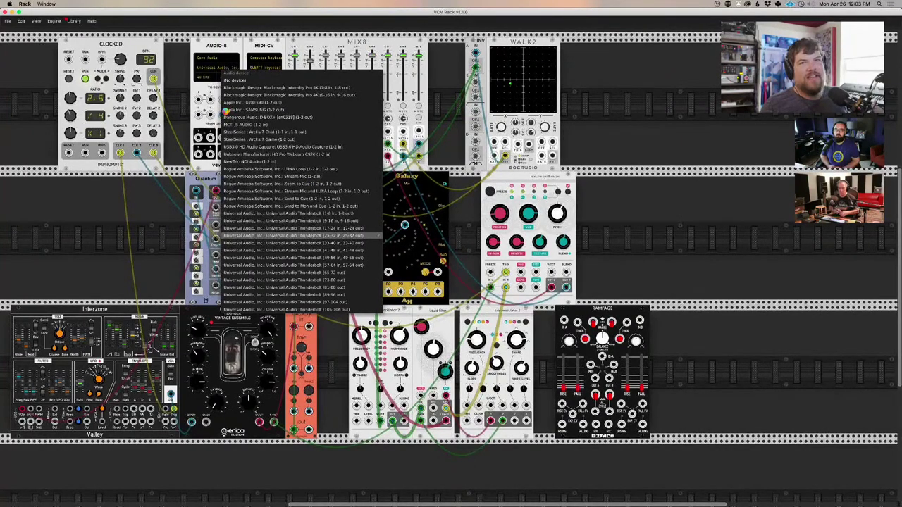
- Switch to LUNA and select a two-bar empty range from bar 5 to bar 7 on the recorded track
key(super+Tab)
key(super+Tab)
key(super+Tab)
key(super+Tab)
key(super+Tab)
key(super+Tab)
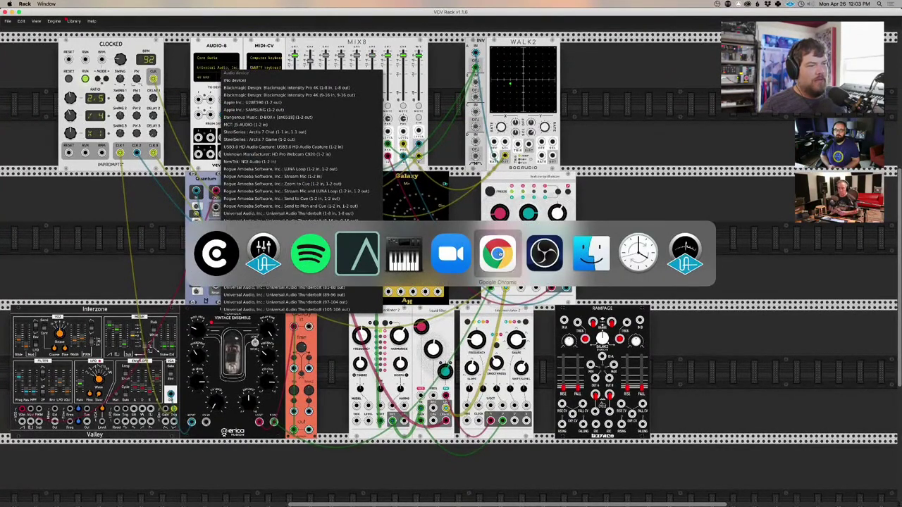
click(371, 263)
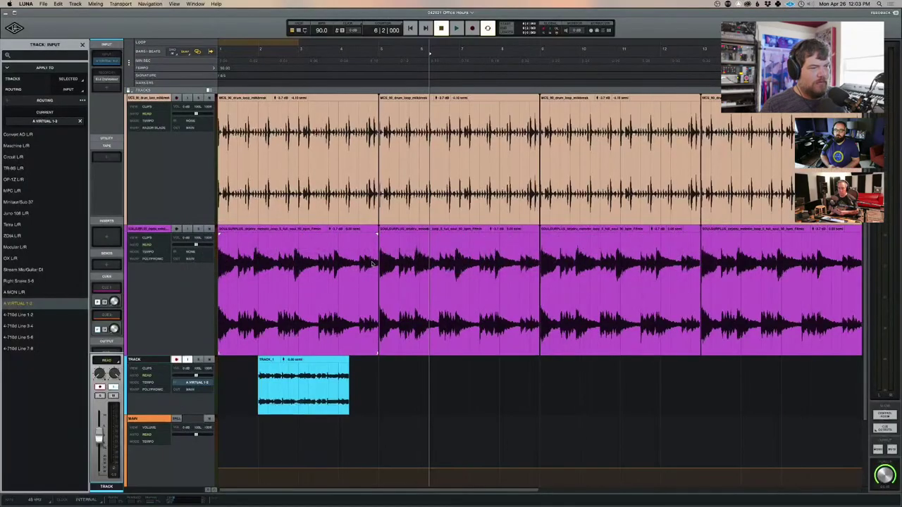
key(super+Tab)
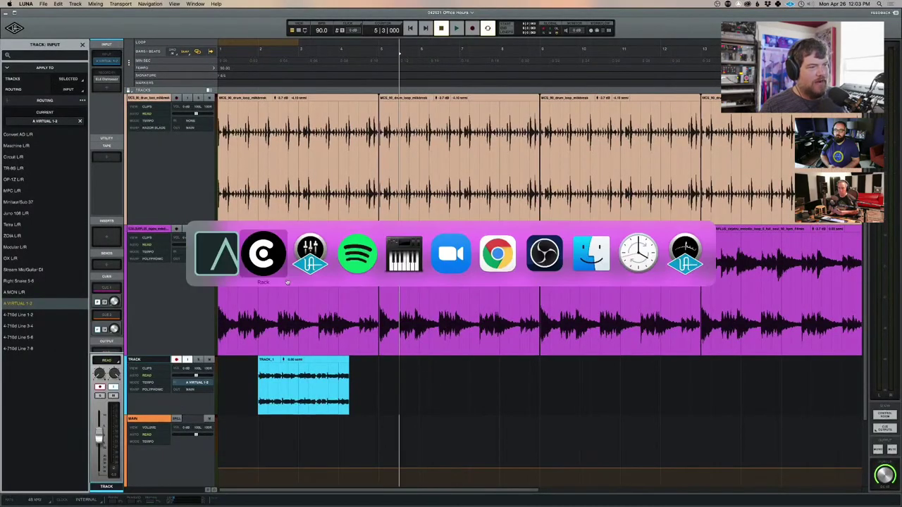
click(216, 253)
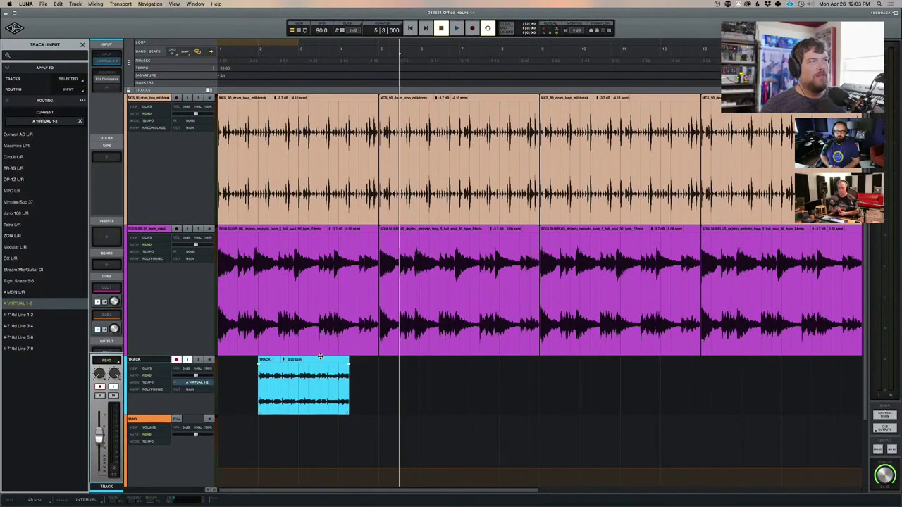
mouse_move(379, 364)
mouse_down()
mouse_move(434, 362)
mouse_move(379, 374)
mouse_up()
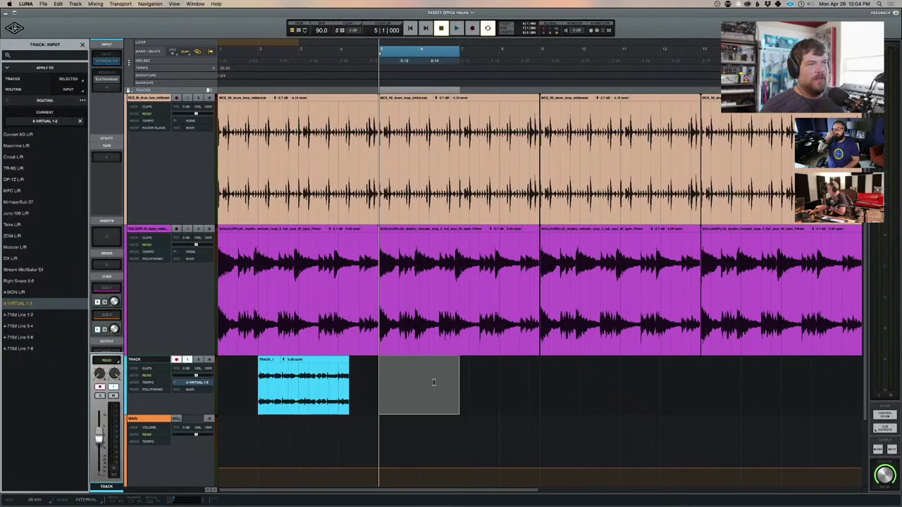
- Launch the standalone Circle² synth, move its window, and return to LUNA with the playhead at bar 8, beat 3
text(cir)
key(Return)
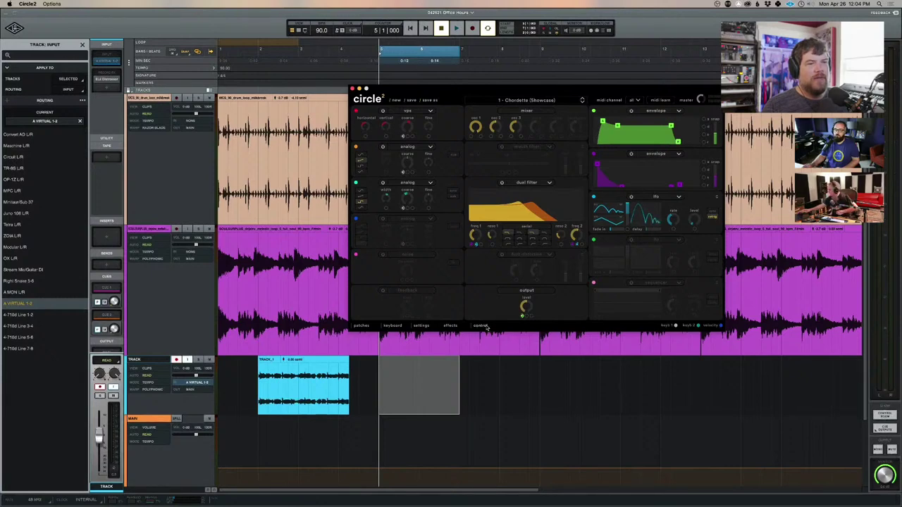
drag(478, 90, 509, 96)
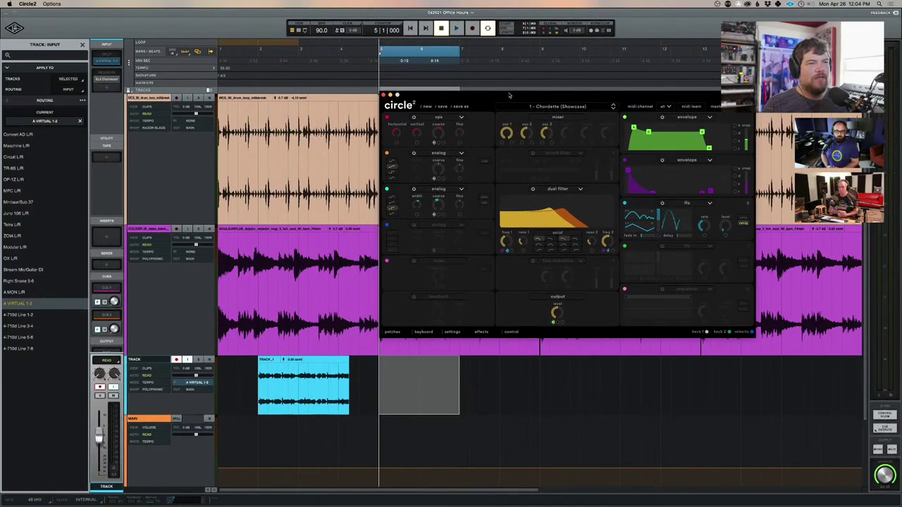
click(519, 389)
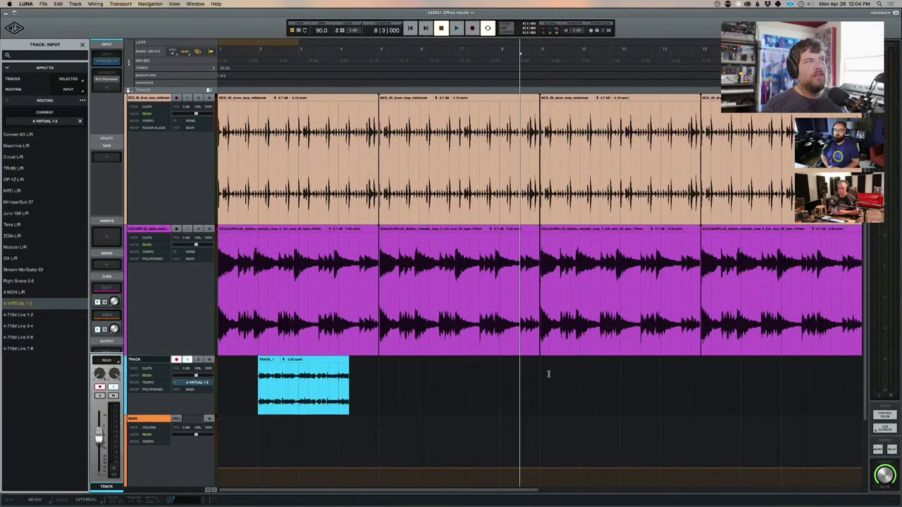
- Show the UA Blog in Chrome, widen the browser window and open the article "Recording Tyler, the Creator with Apollo and UAD"
key(super+Tab)
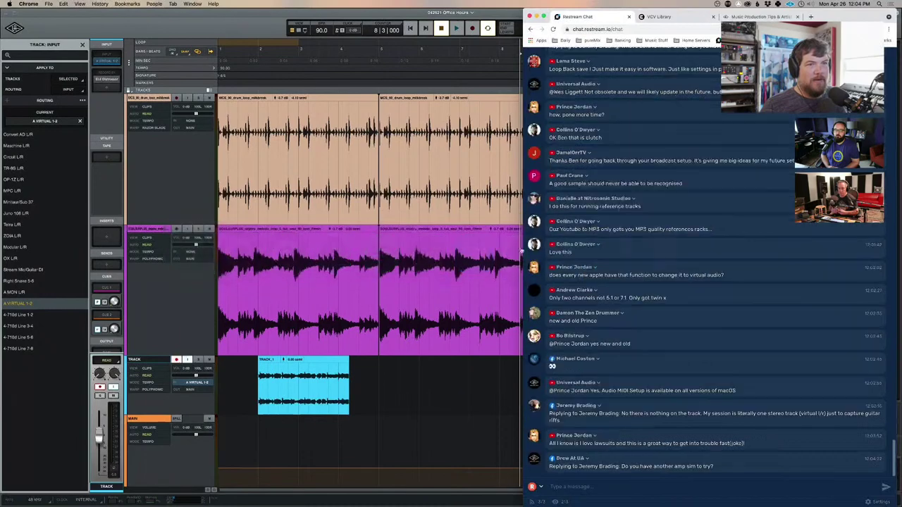
click(512, 257)
click(757, 16)
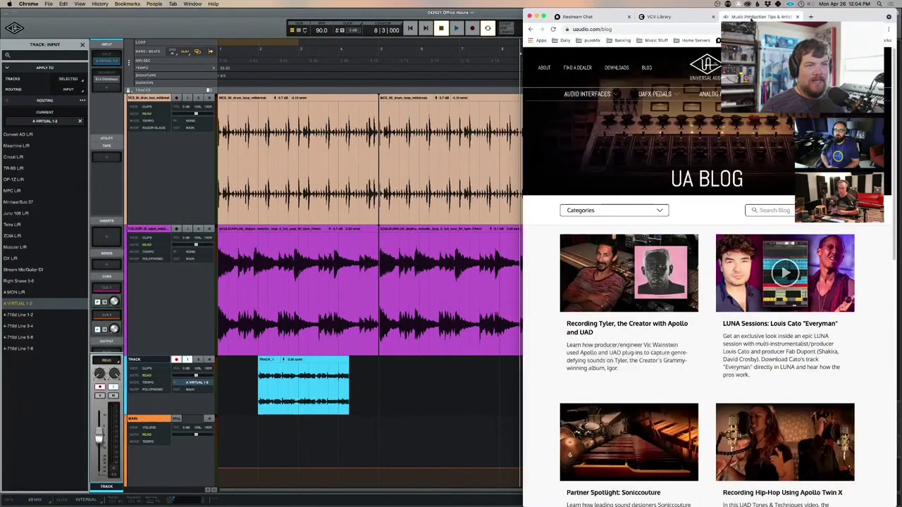
drag(521, 225, 321, 226)
scroll(368, 311, down, 5)
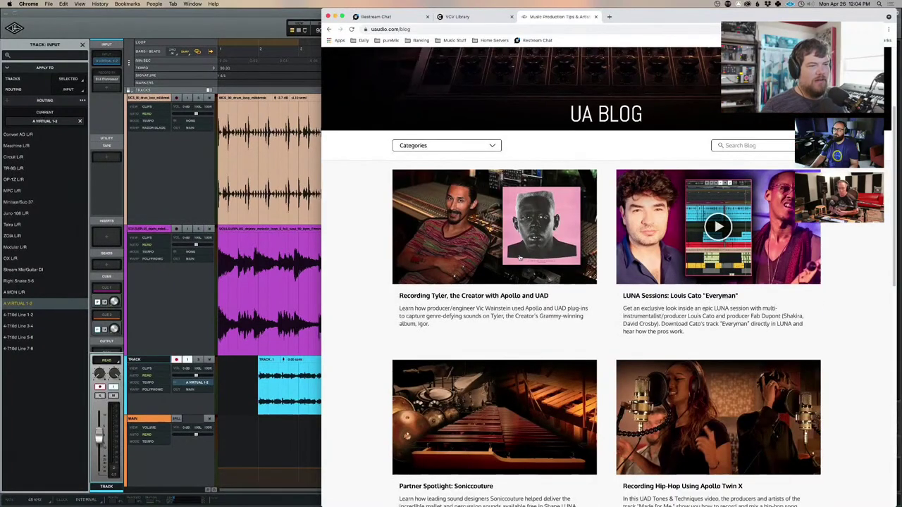
click(529, 253)
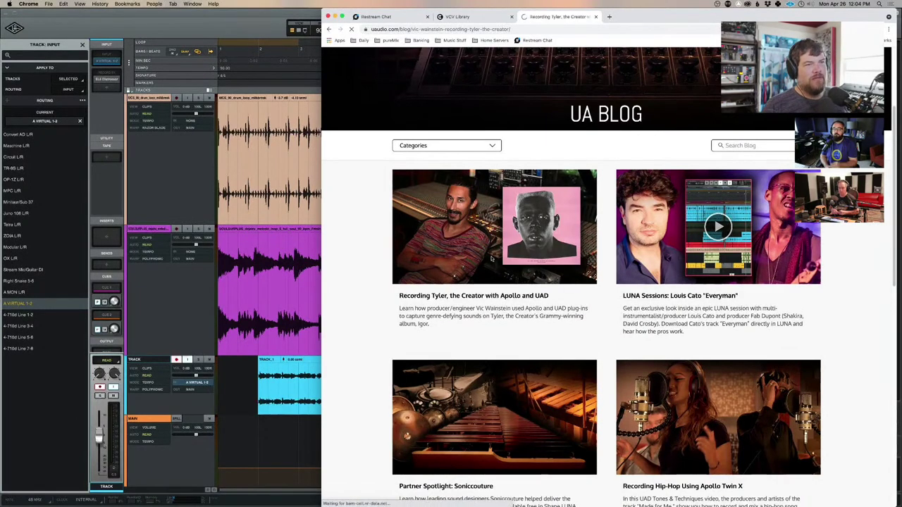
- Highlight the article's question about using Apollos and Console to render files between DAWs, including its full answer
scroll(459, 287, down, 5)
scroll(458, 288, down, 10)
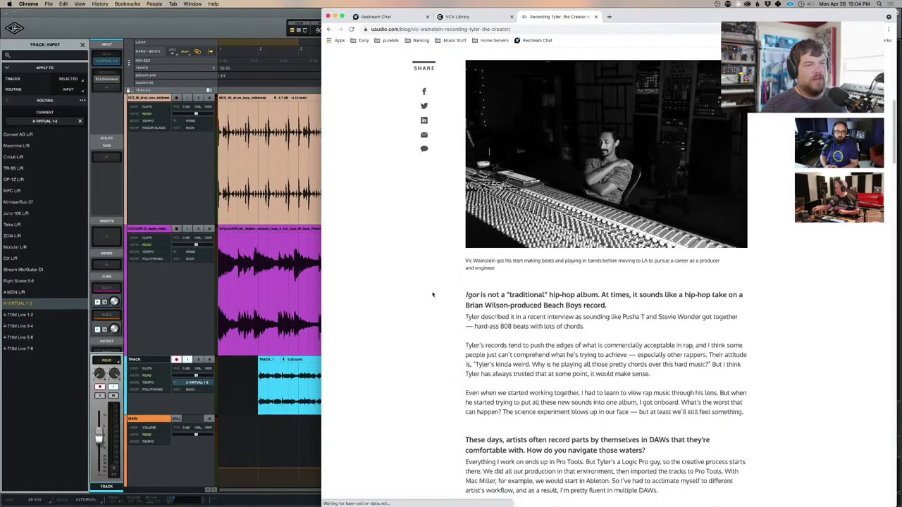
scroll(432, 295, down, 5)
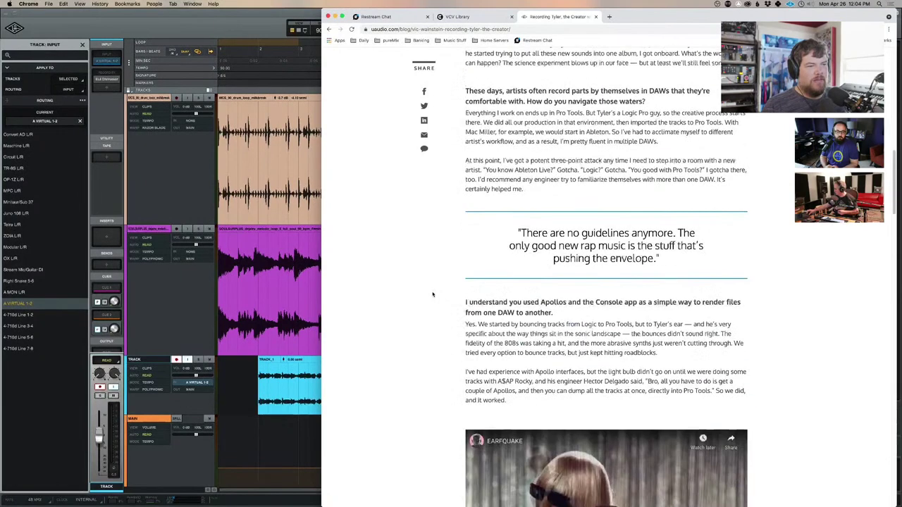
drag(465, 266, 600, 277)
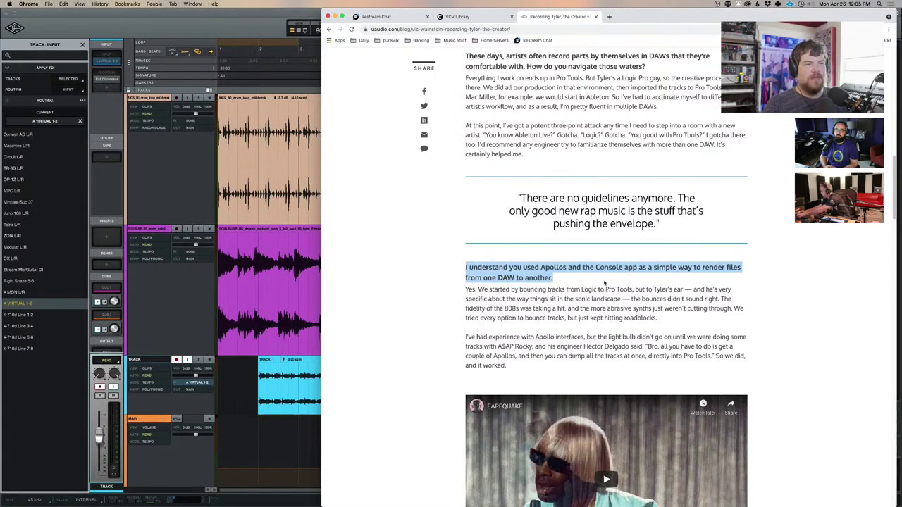
drag(596, 280, 647, 372)
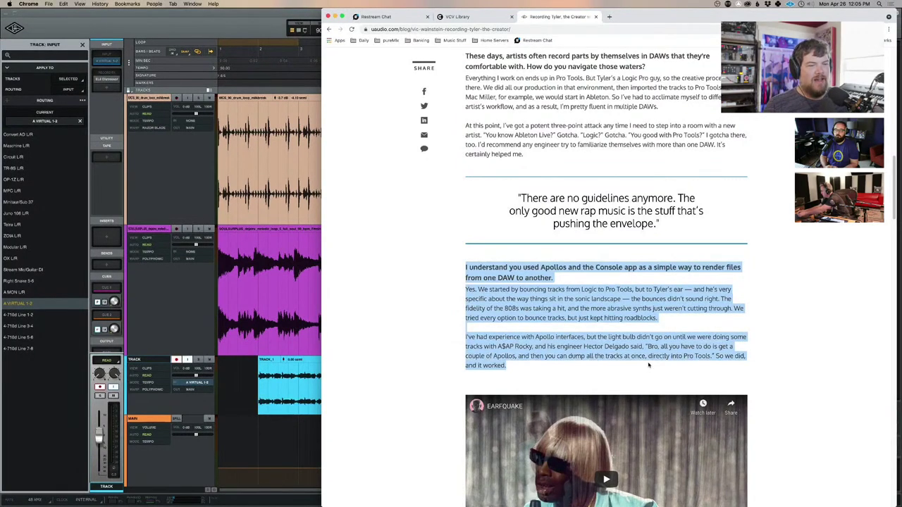
- Highlight the article section "Can you explain how you set that up in Console?" with its first answer paragraph
scroll(648, 365, down, 3)
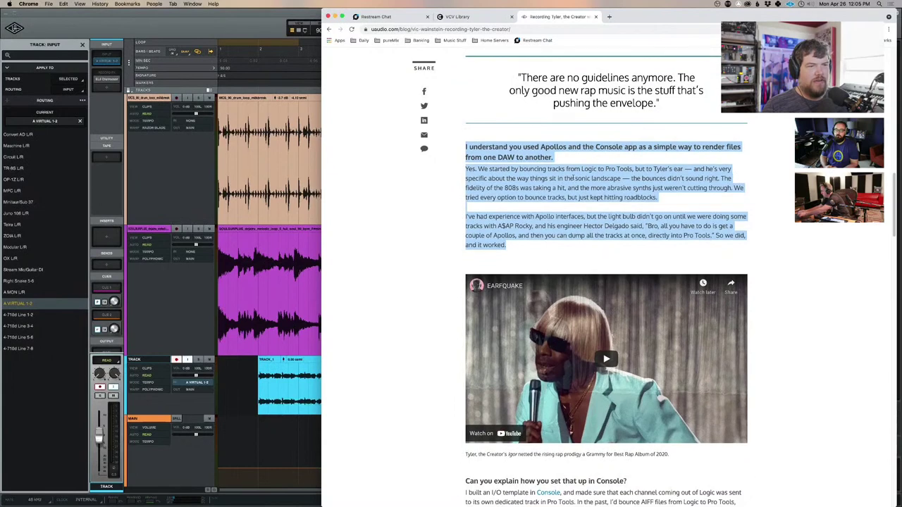
scroll(516, 198, down, 2)
scroll(433, 202, down, 3)
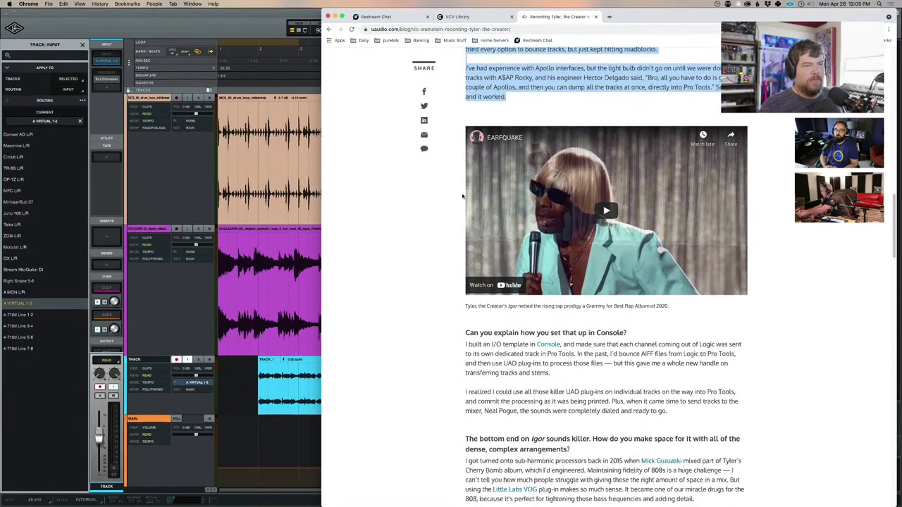
scroll(413, 284, down, 1)
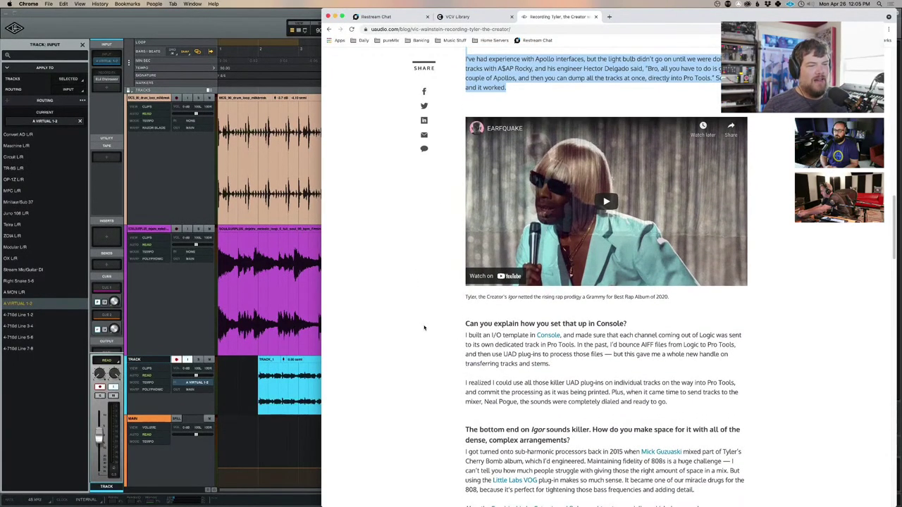
drag(461, 327, 661, 364)
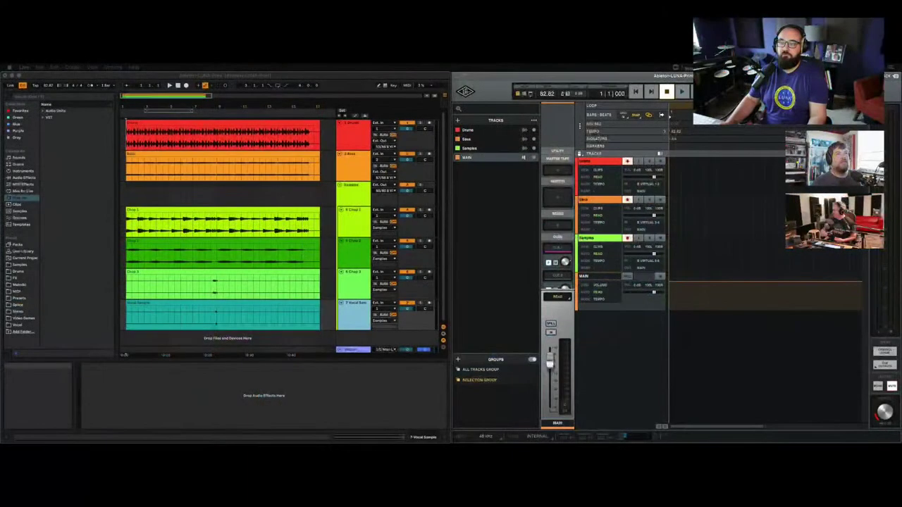
- Bring Ableton Live forward, return to the LUNA session beside it and switch to Console
click(307, 80)
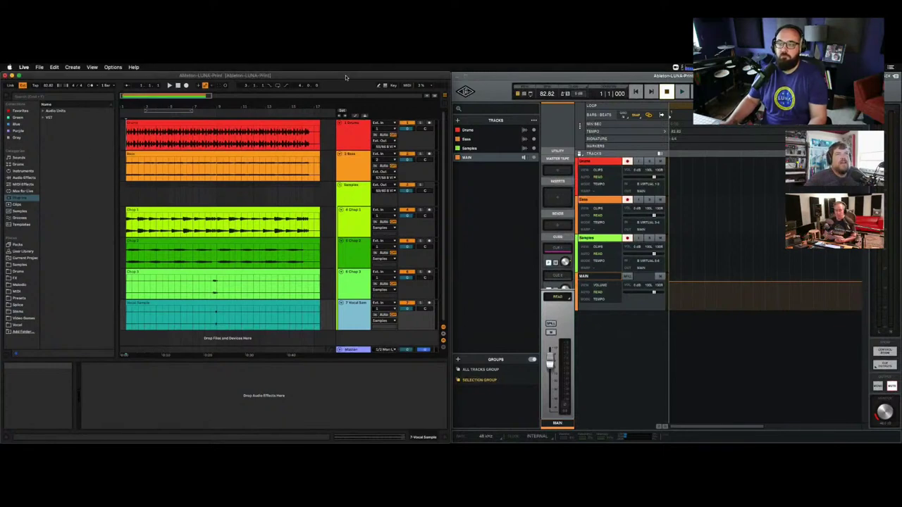
click(485, 86)
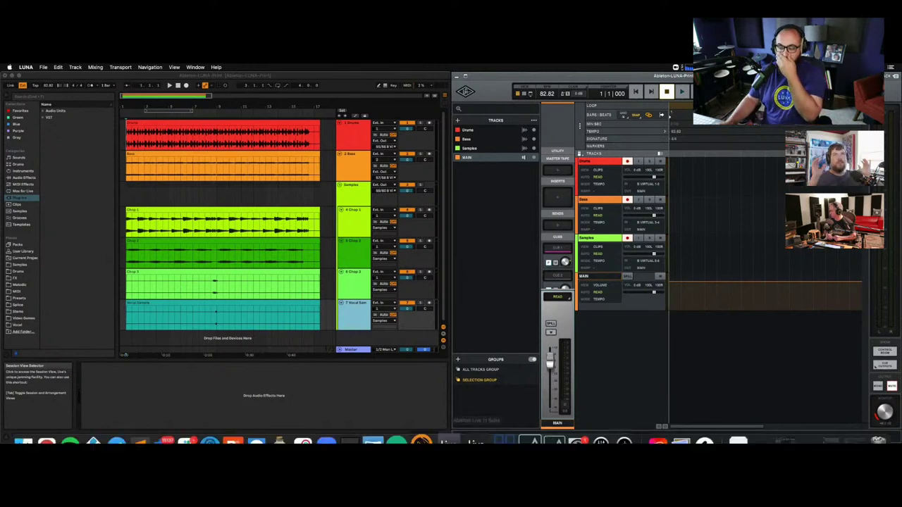
click(588, 425)
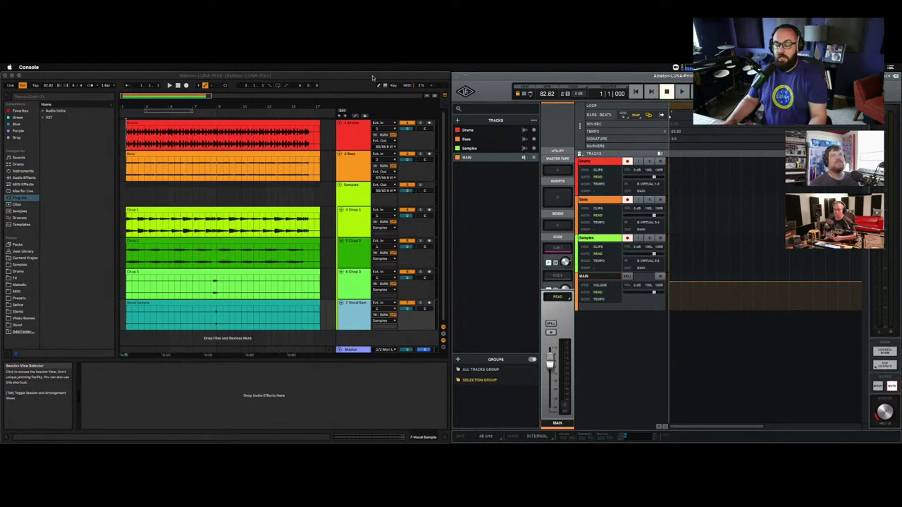
- In Ableton Live, set the Drums track's output to Ext. Out and show its output channel choices
click(372, 77)
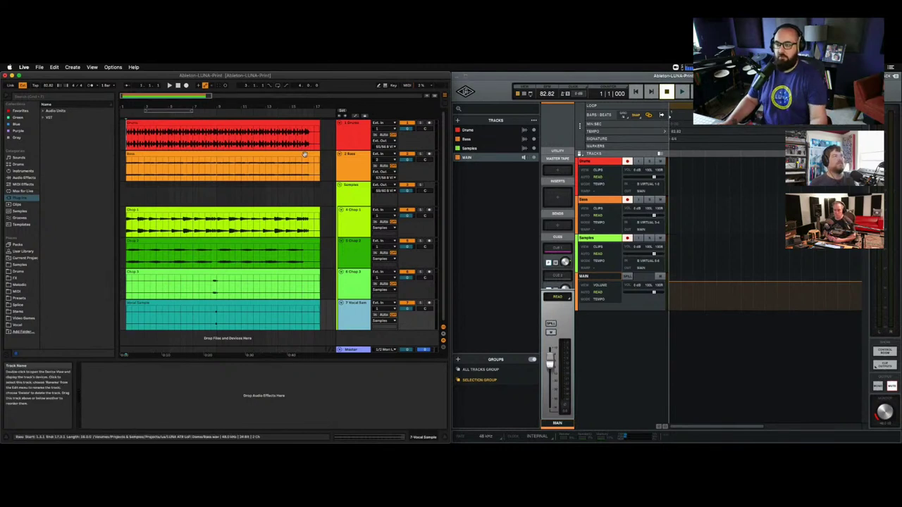
click(498, 84)
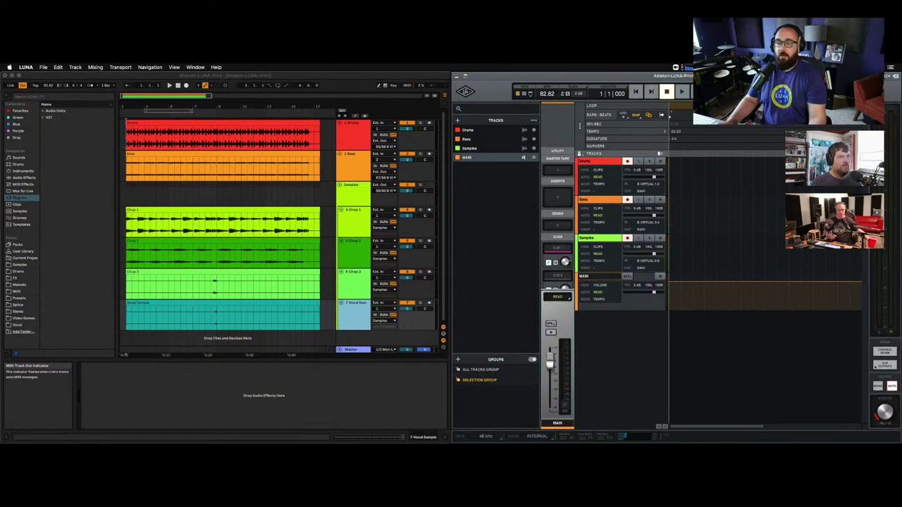
click(352, 105)
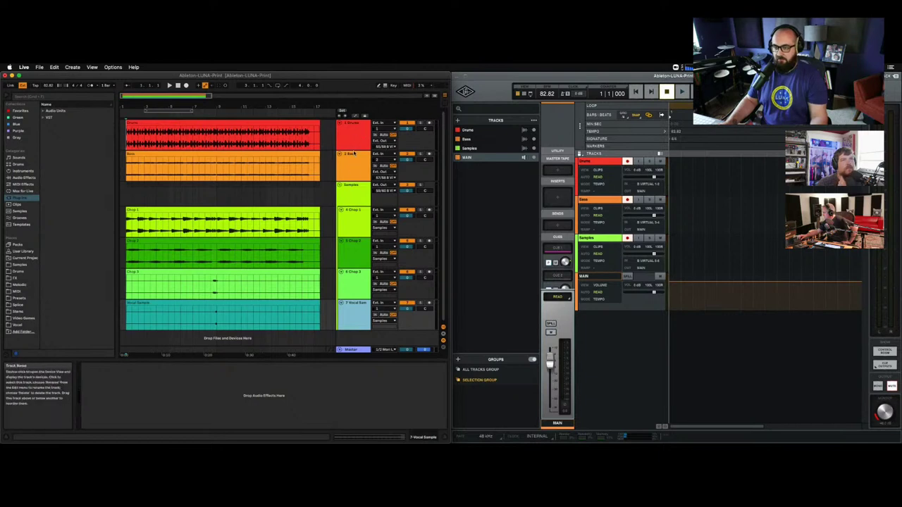
click(384, 141)
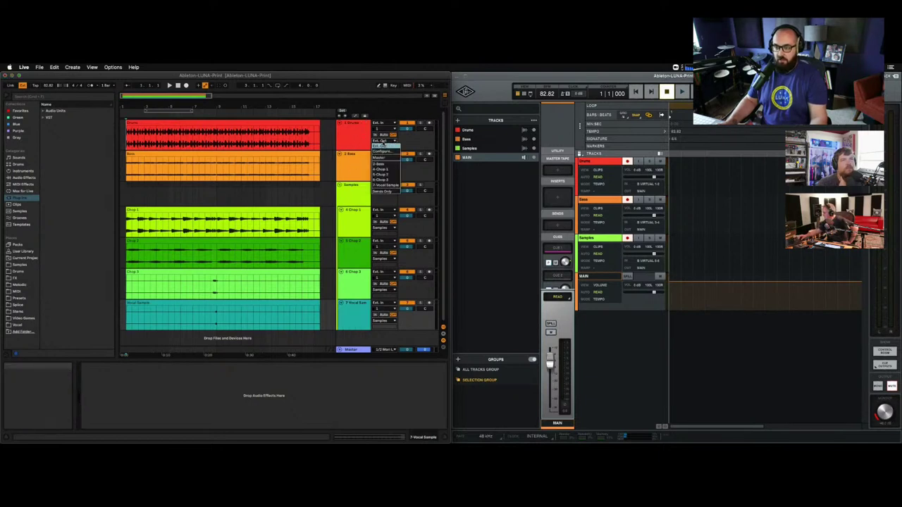
click(383, 147)
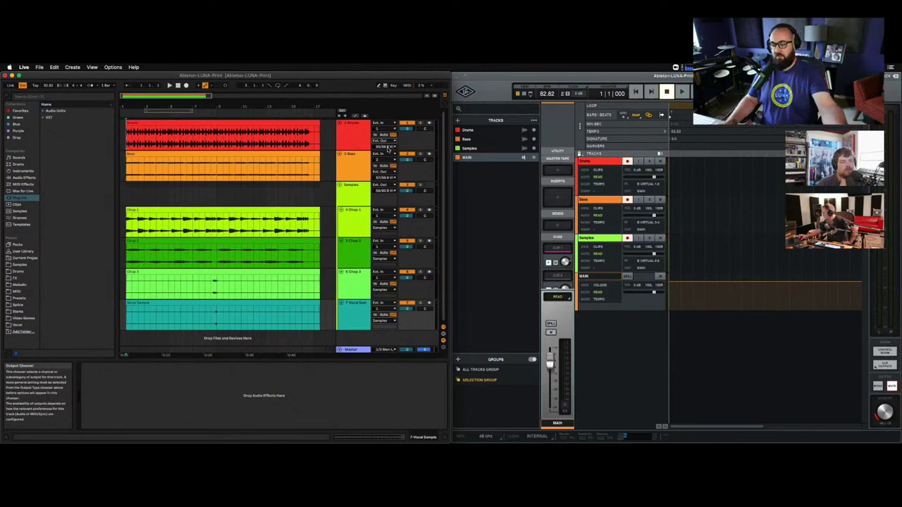
click(386, 146)
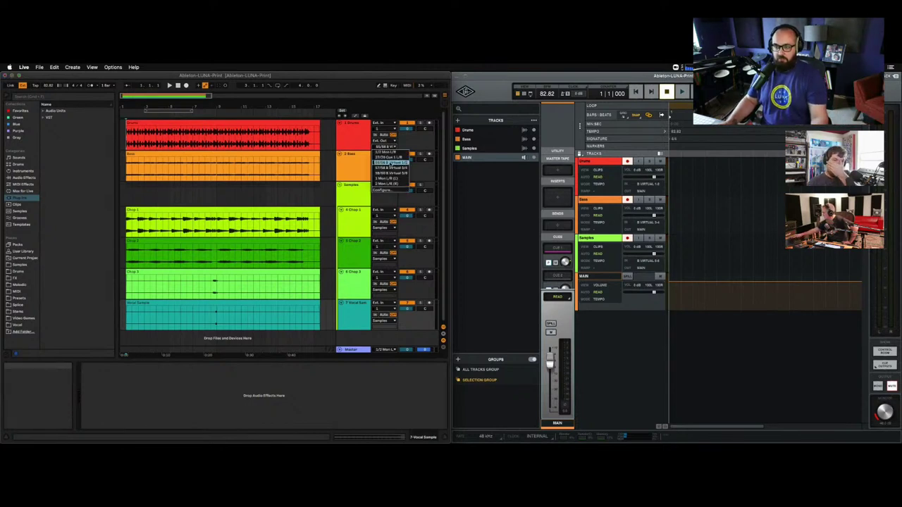
click(360, 136)
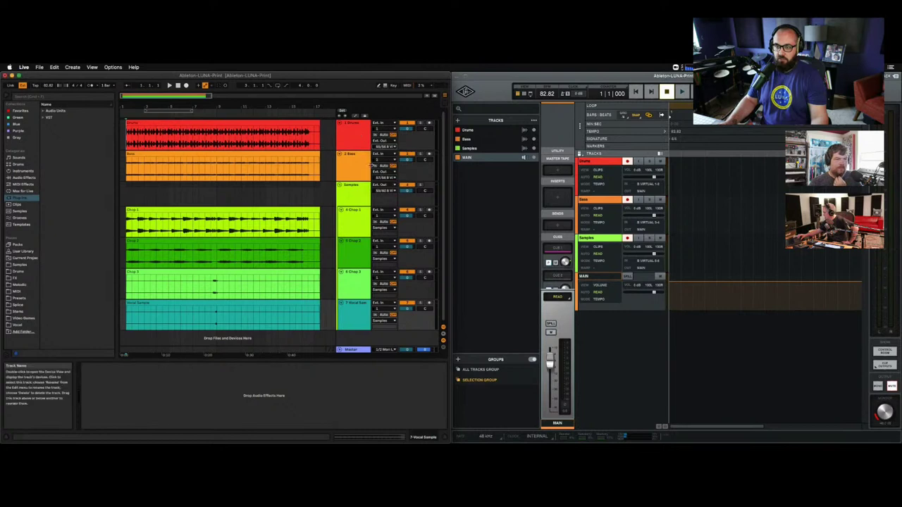
- Review the Bass track's output routing and set the Samples group's output channel to 59/60 B Virtual 5/6
click(384, 171)
click(353, 188)
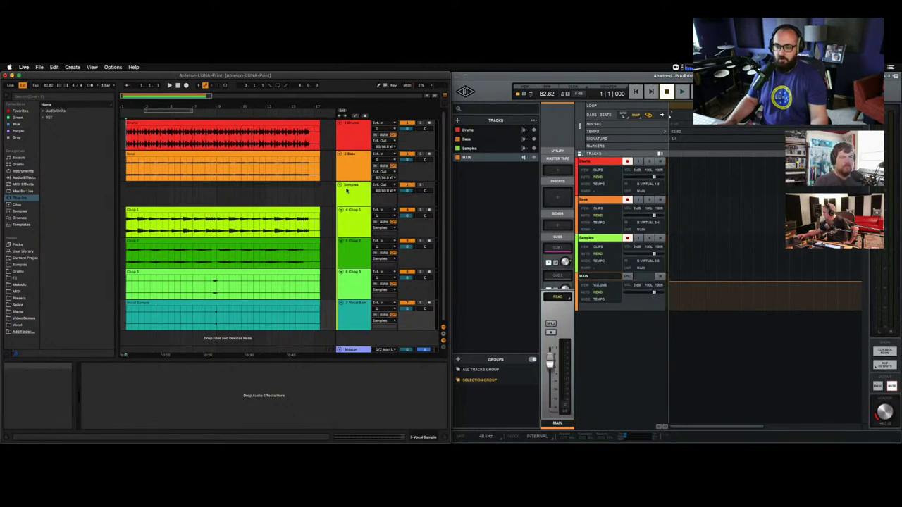
click(357, 189)
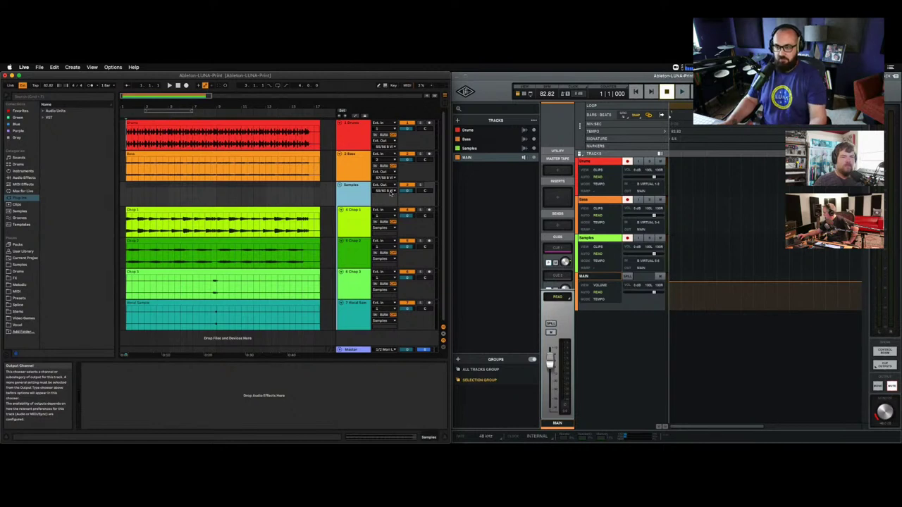
click(388, 191)
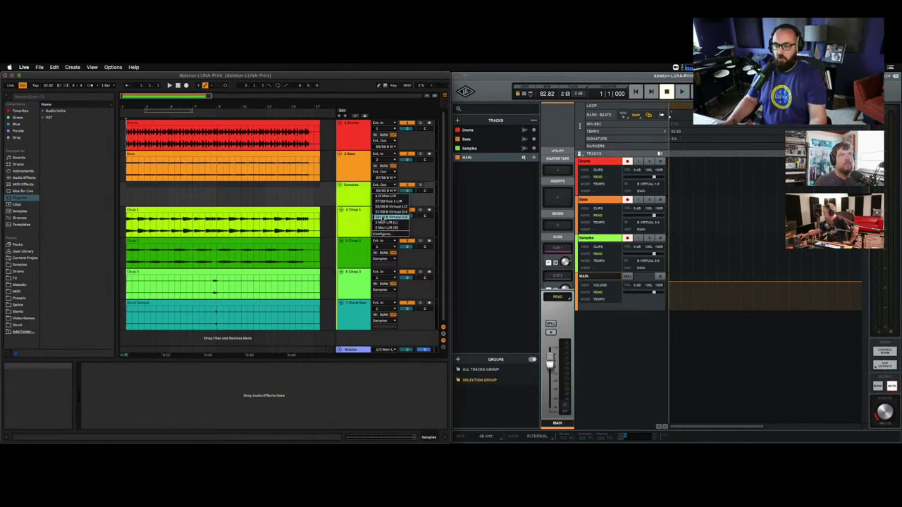
click(384, 217)
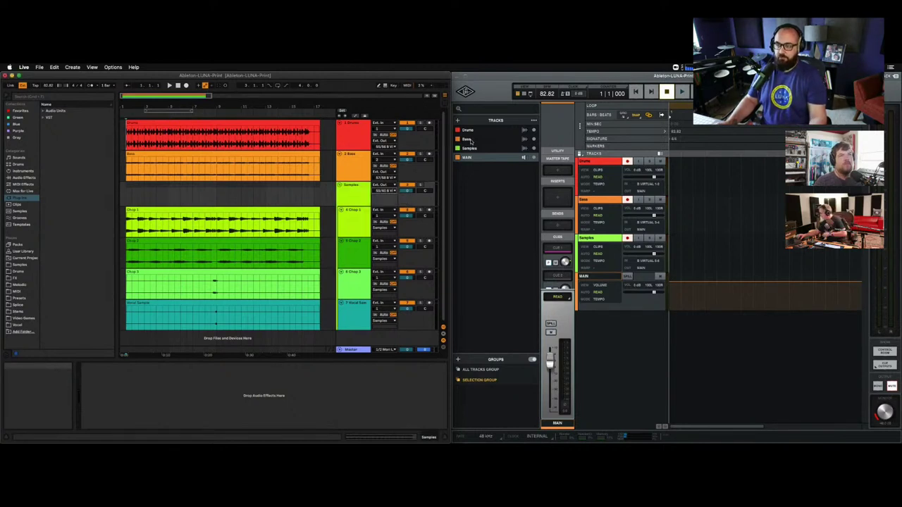
- Return to the LUNA session, select the Drums track and show the input section of its channel strip
click(467, 91)
click(467, 91)
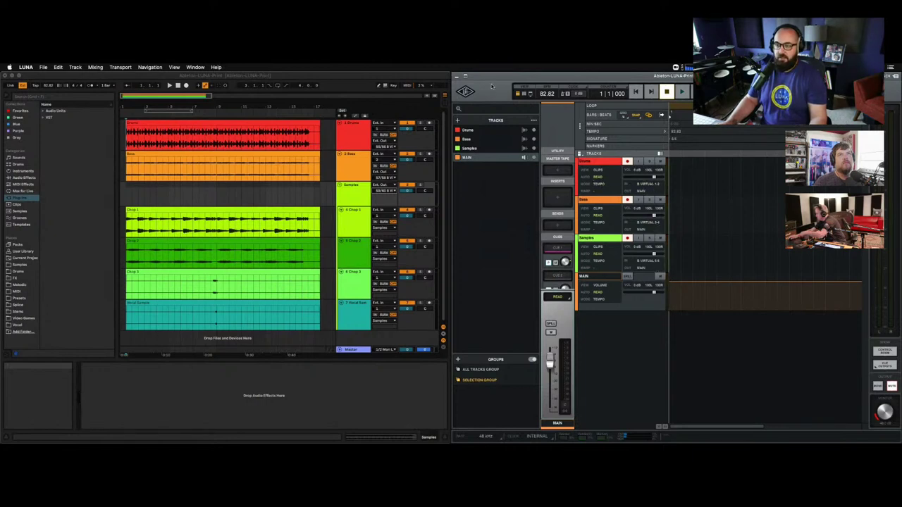
click(347, 78)
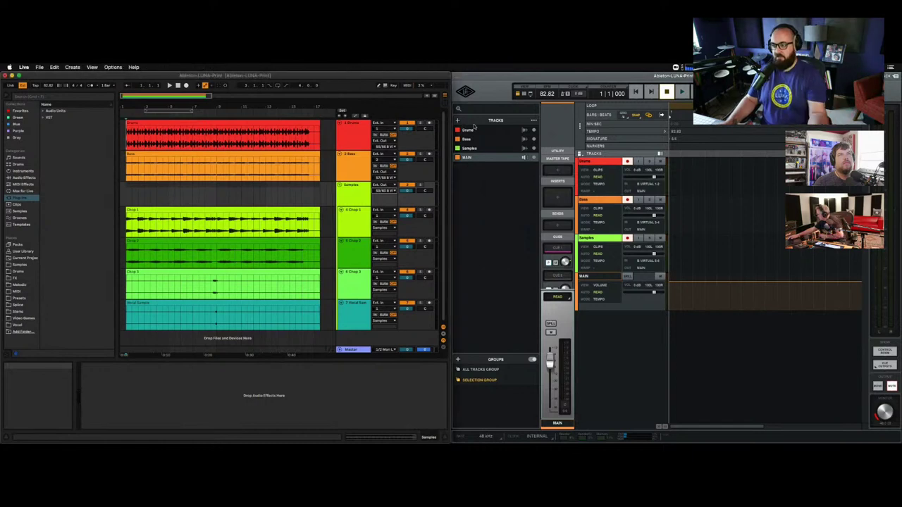
click(489, 79)
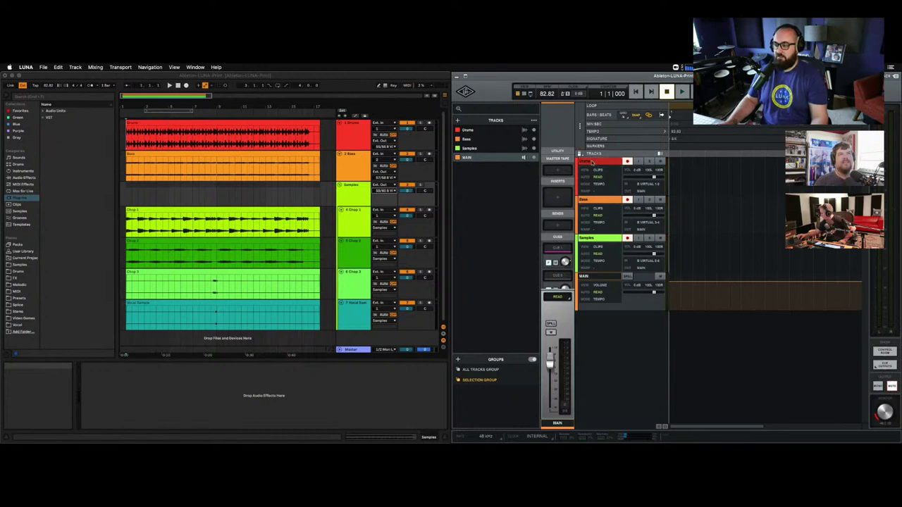
click(597, 168)
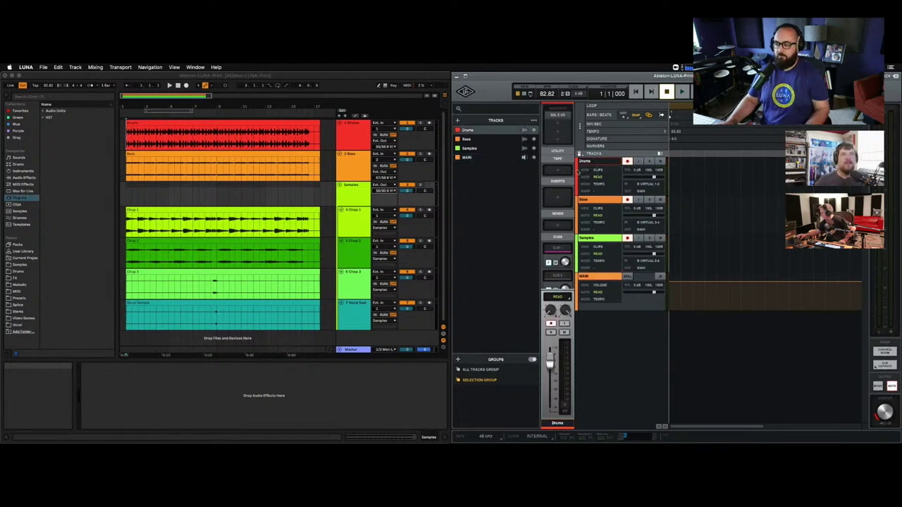
scroll(555, 172, up, 2)
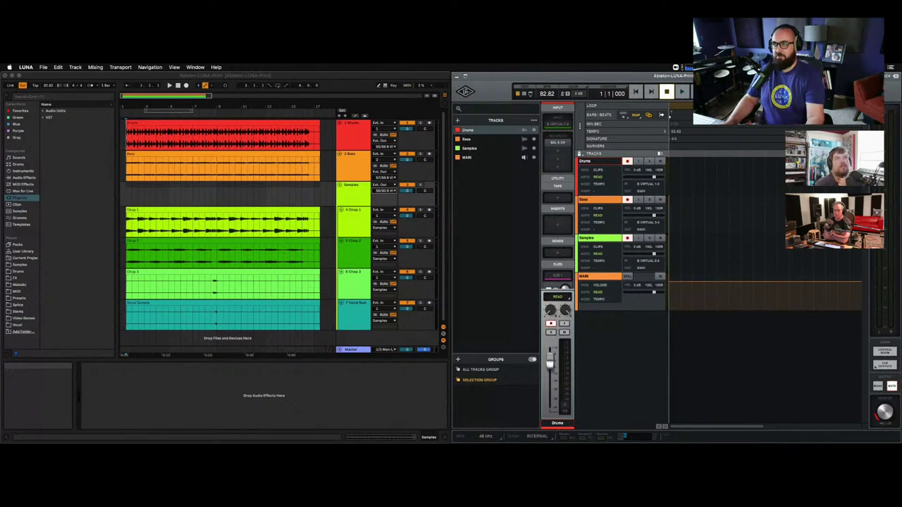
- Show the Console mixer with its Virtual 1/2, 3/4 and 5/6 channels, move it back aside and return to LUNA
drag(543, 76, 455, 74)
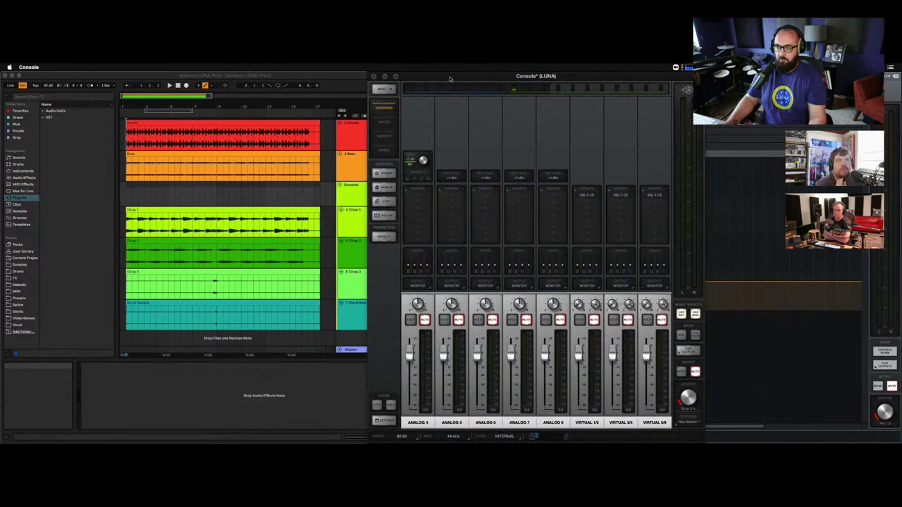
drag(449, 78, 528, 79)
key(super+Tab)
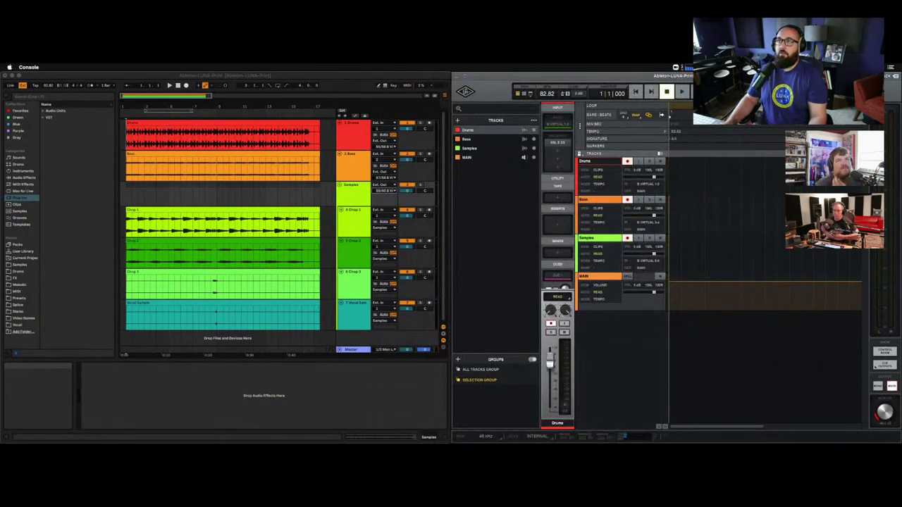
click(496, 82)
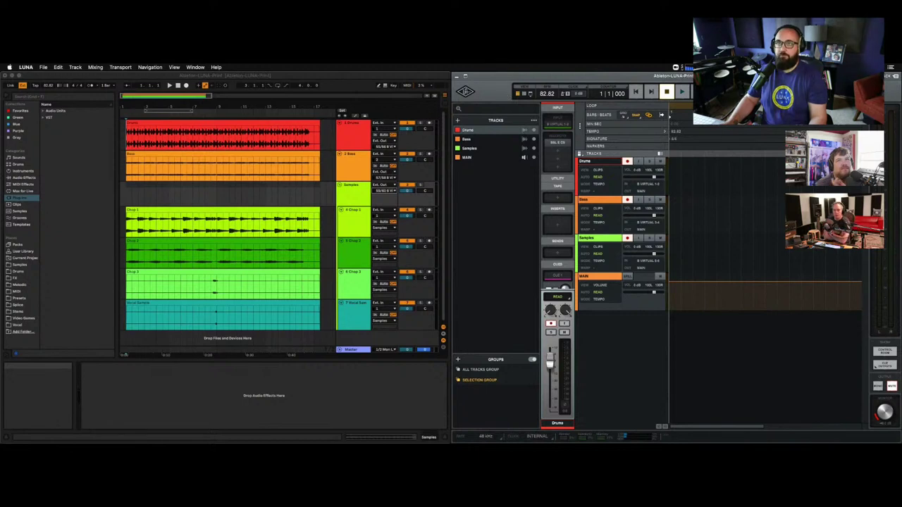
key(super+Tab)
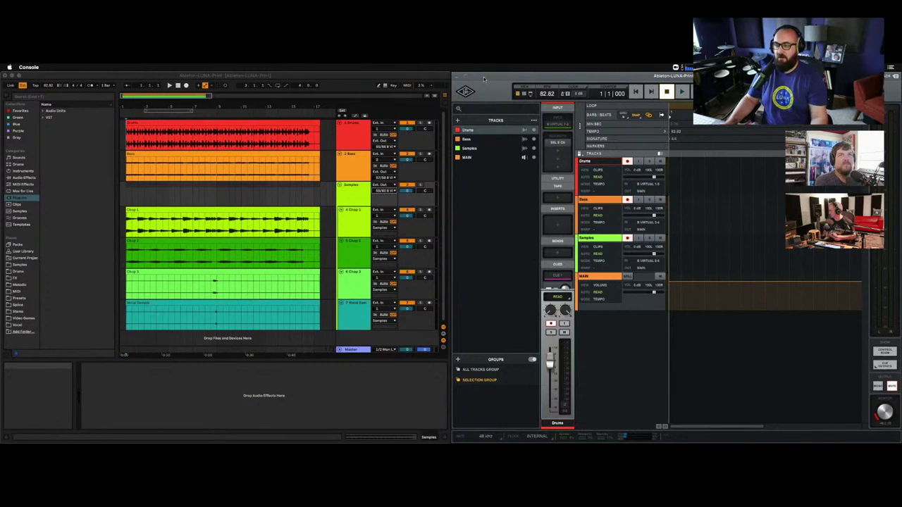
click(483, 79)
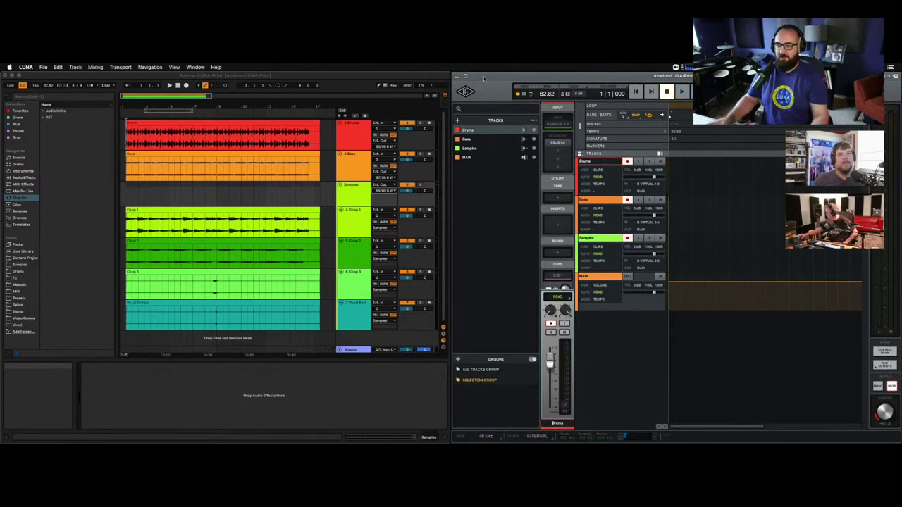
- Switch to Loopback to show the Stream Audio (5/6) virtual device's routing, then minimize its window
click(404, 76)
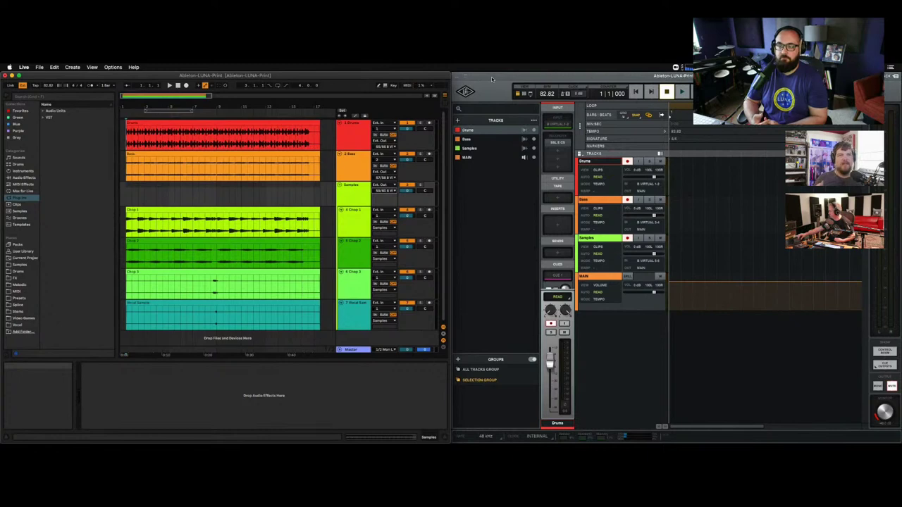
mouse_move(441, 436)
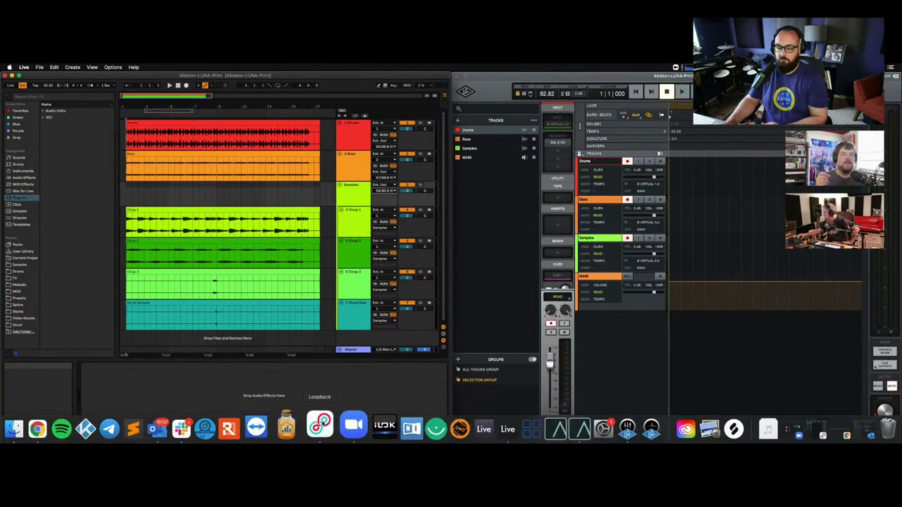
click(300, 427)
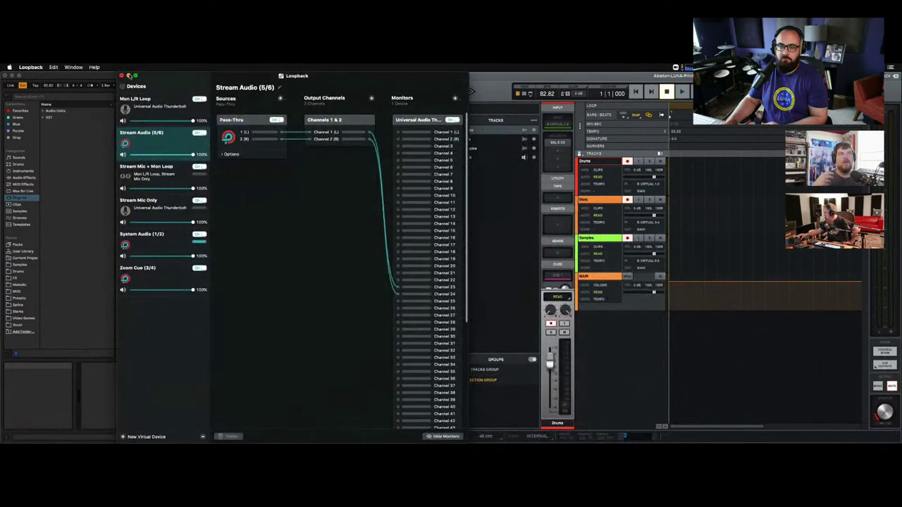
click(128, 75)
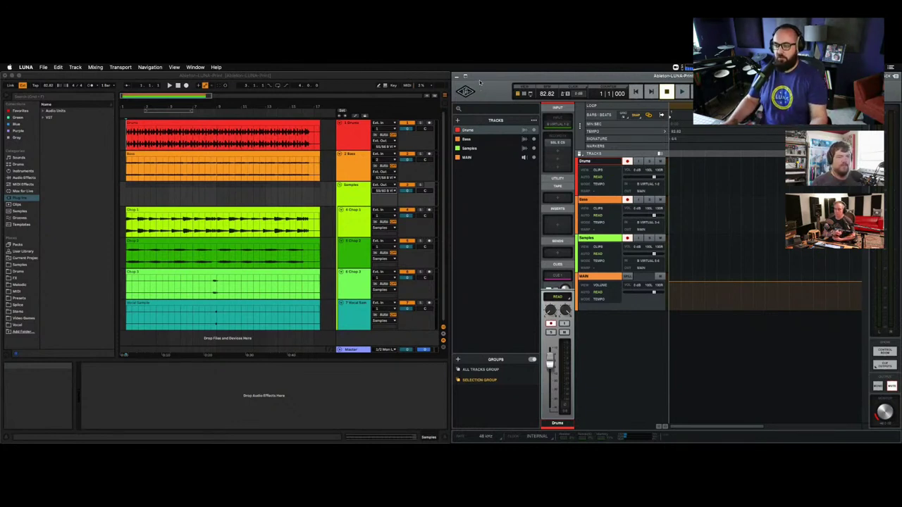
- Show LUNA's MIDI clock synchronization setting for the IAC Driver IAC Ableton device and return to the session
click(408, 79)
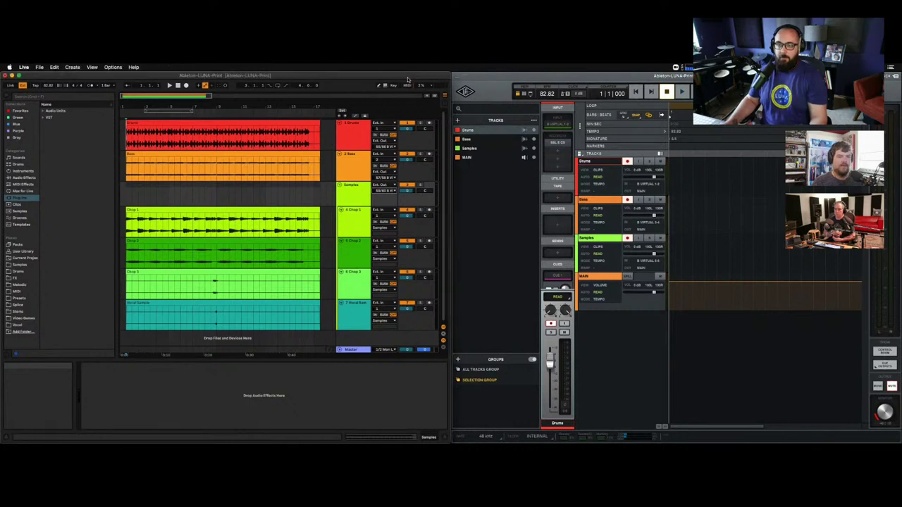
click(496, 80)
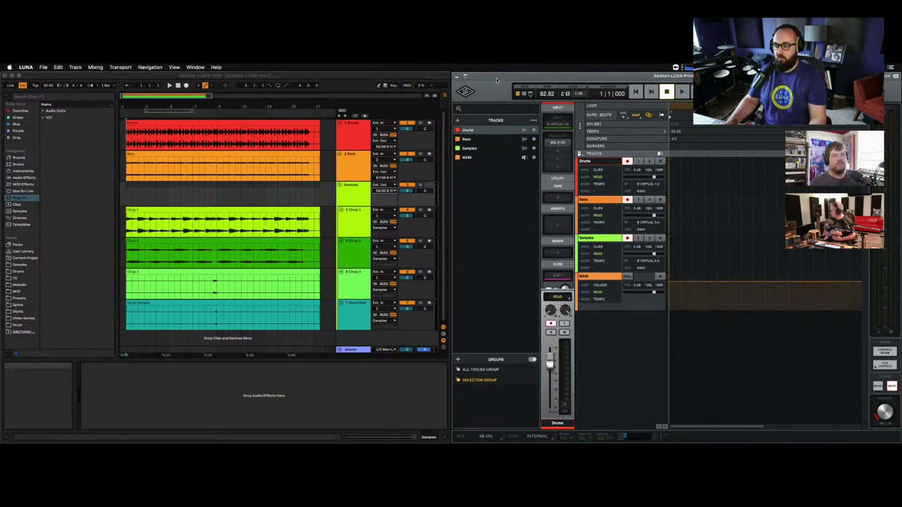
click(467, 92)
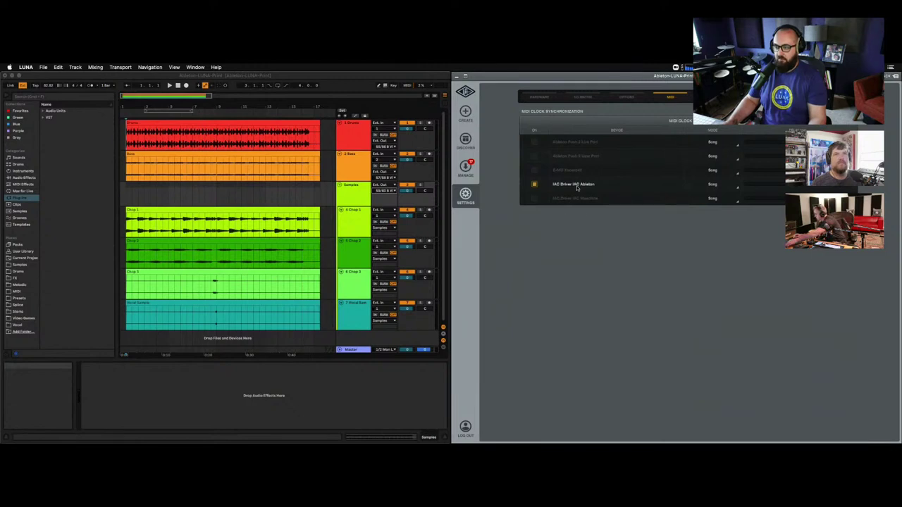
click(467, 92)
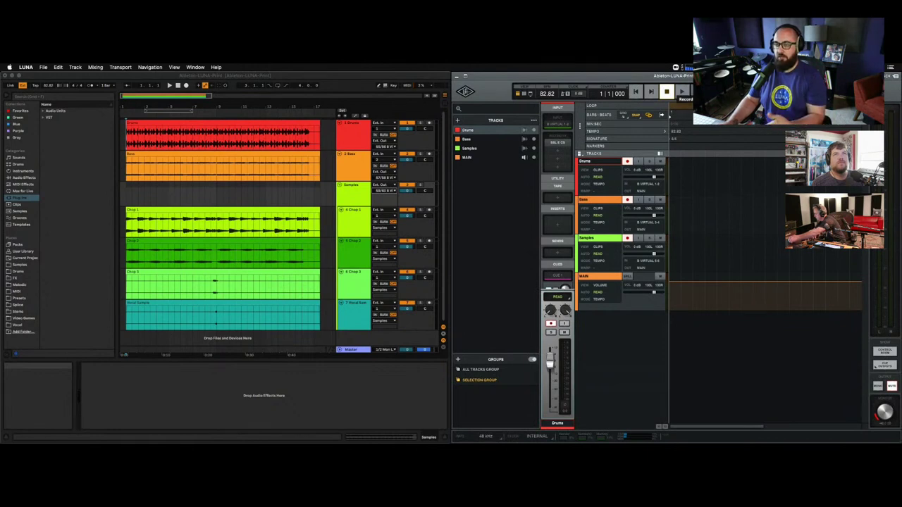
- Record Ableton Live's synced playback onto the armed Drums, Bass and Samples tracks in LUNA, stop, and inspect the start of the clips
click(85, 79)
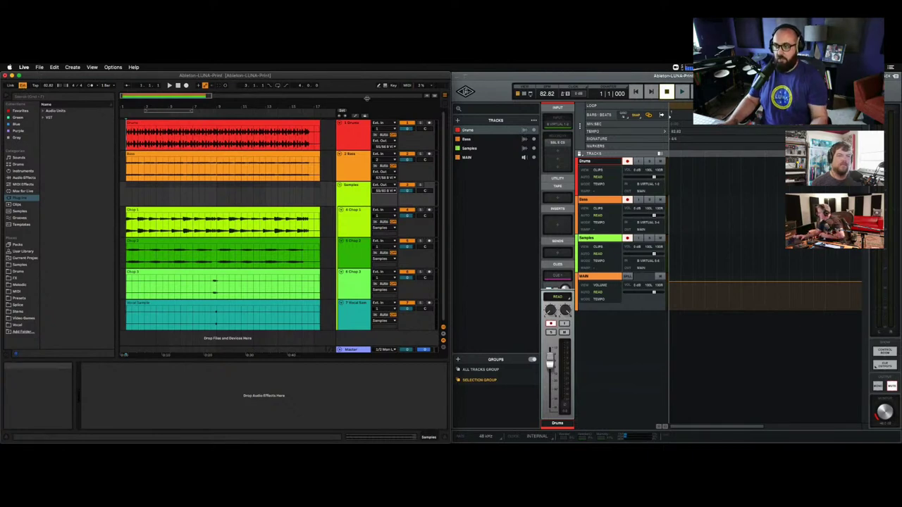
key(super+Tab)
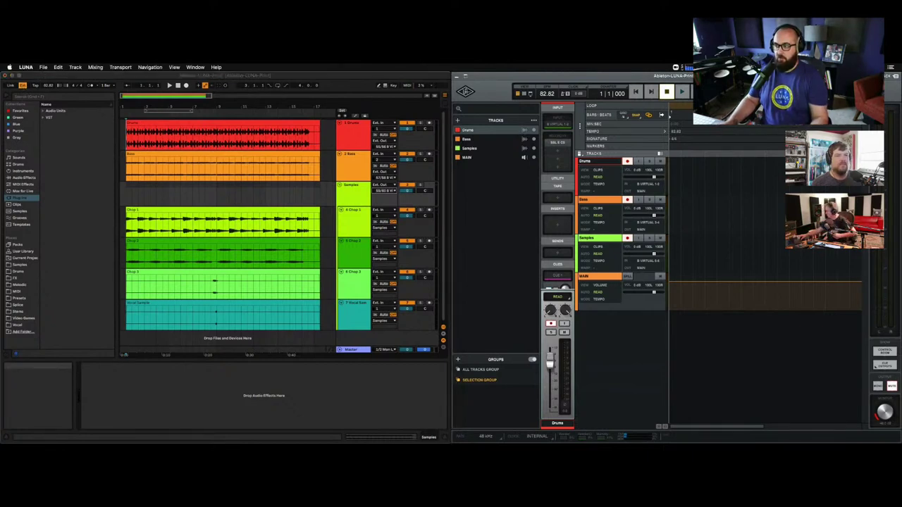
click(682, 91)
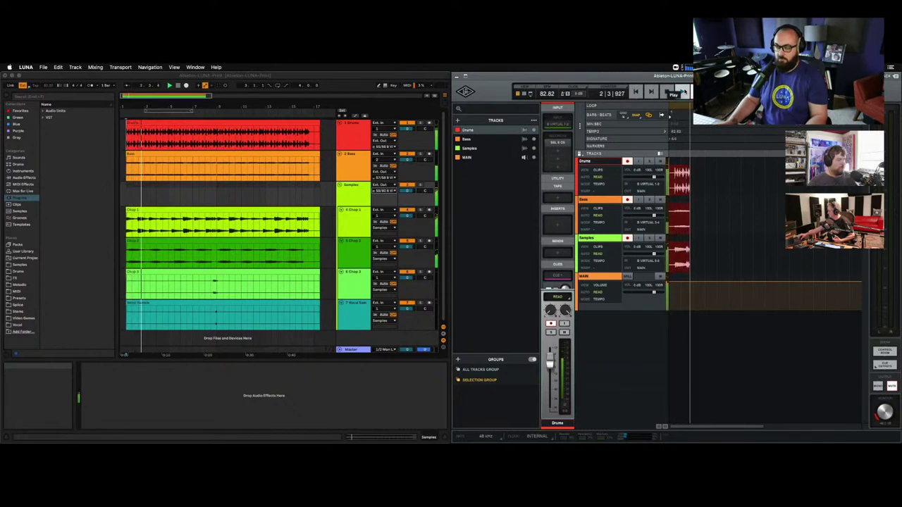
click(682, 92)
click(682, 92)
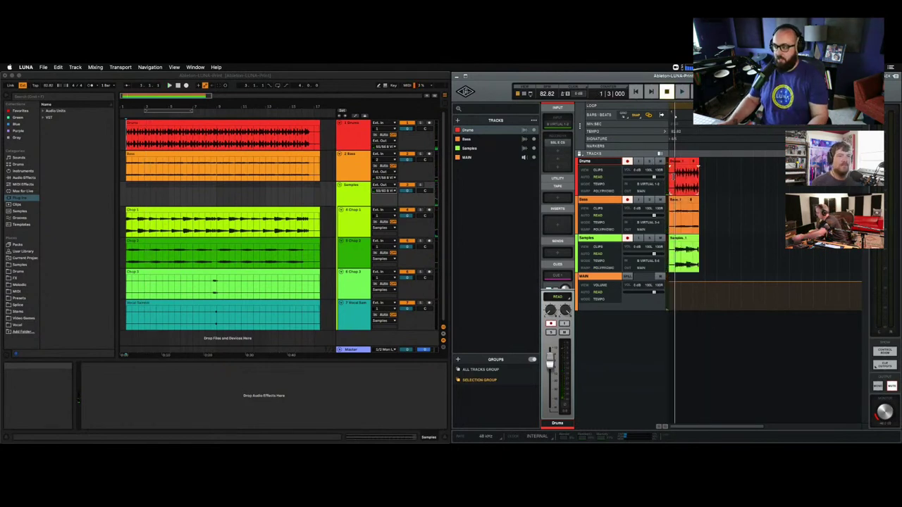
key(super+equal)
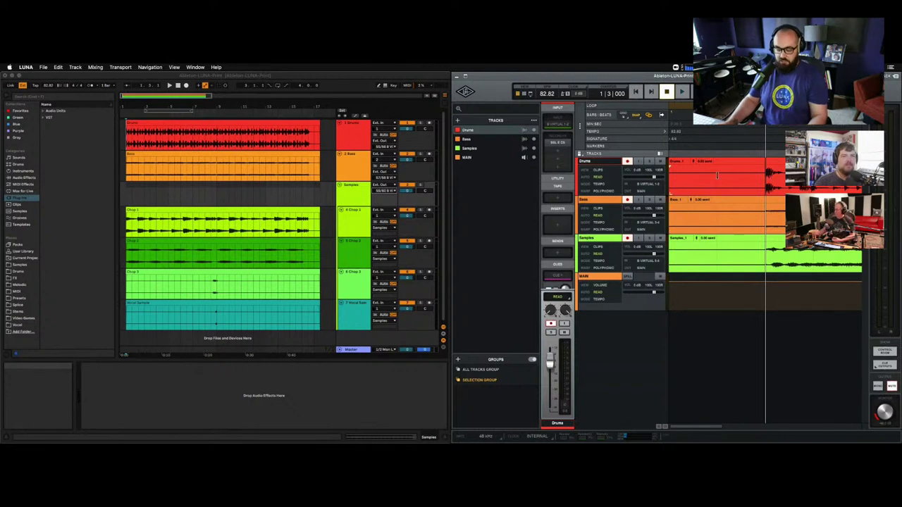
key(super+minus)
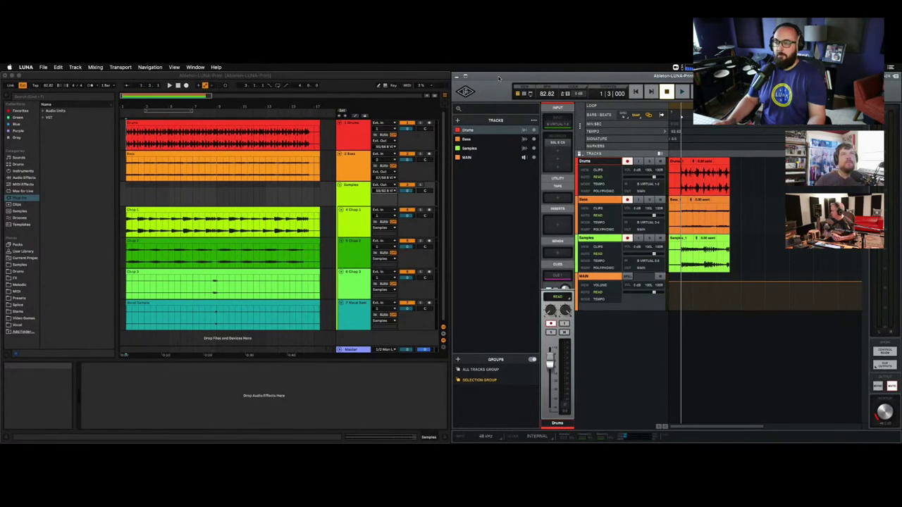
- Switch to Console, close its mixer window, and return to the LUNA session
mouse_move(558, 143)
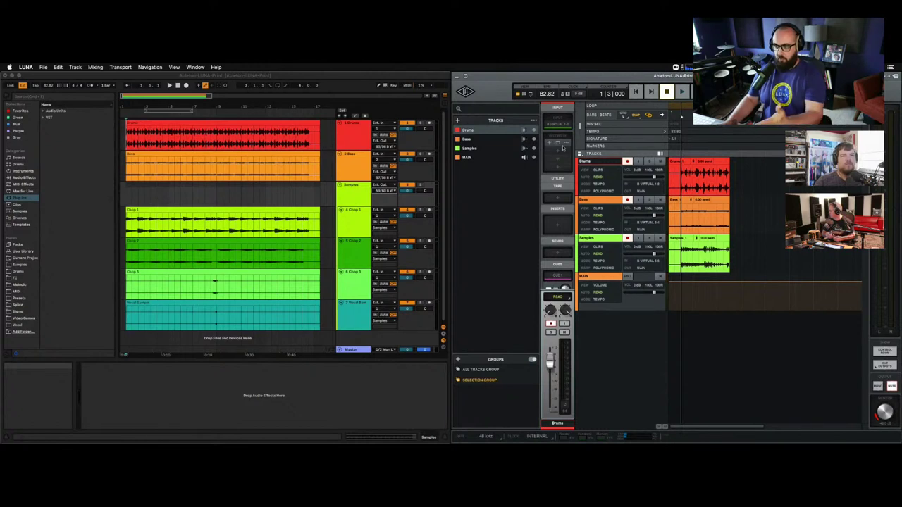
key(super+Tab)
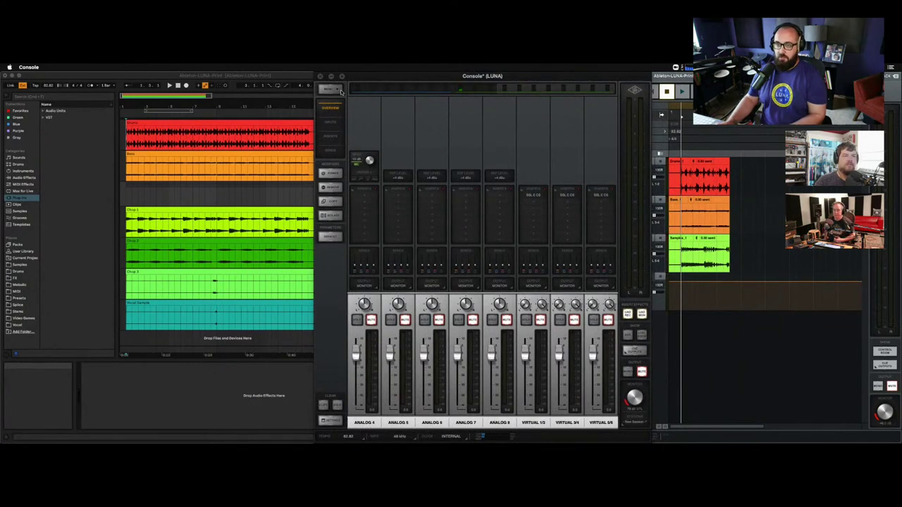
key(super+w)
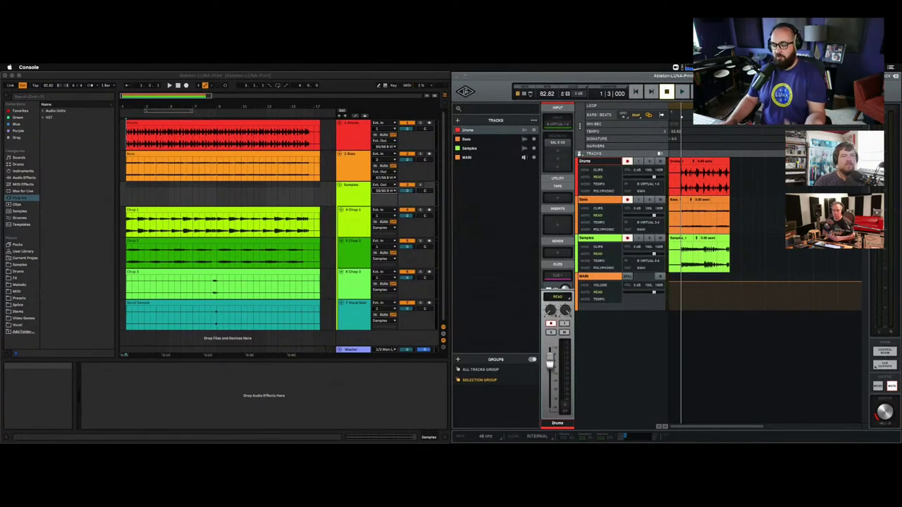
click(495, 75)
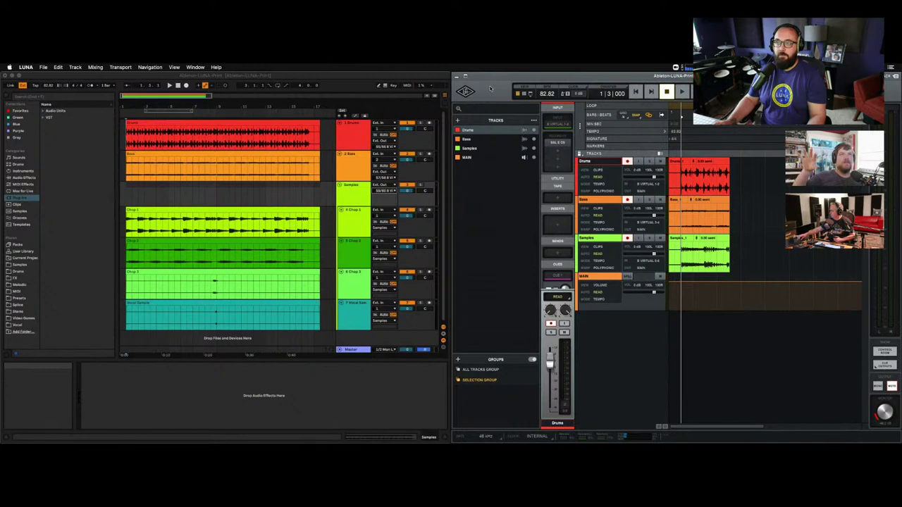
click(674, 156)
click(532, 144)
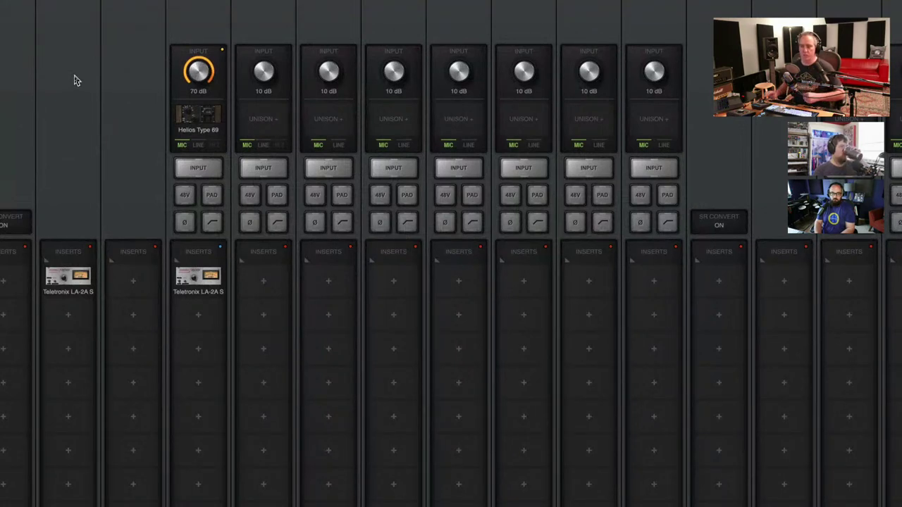
- Show the Helios Type 69 Unison preamp on Console channel 1 in full view, then close its plug-in window
click(199, 121)
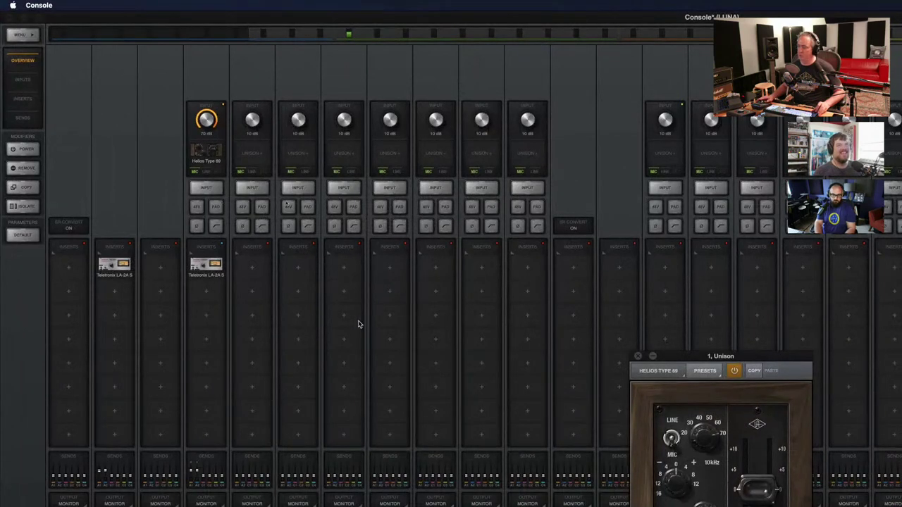
drag(693, 357, 351, 136)
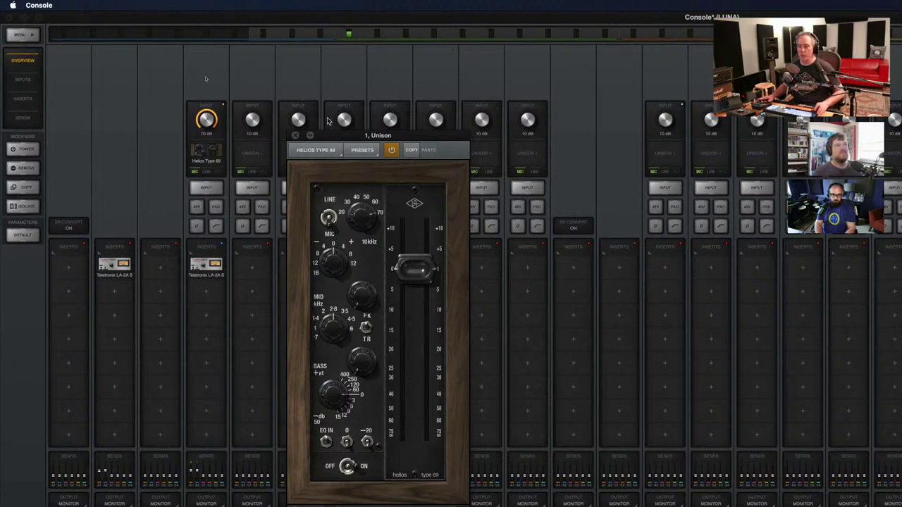
click(295, 136)
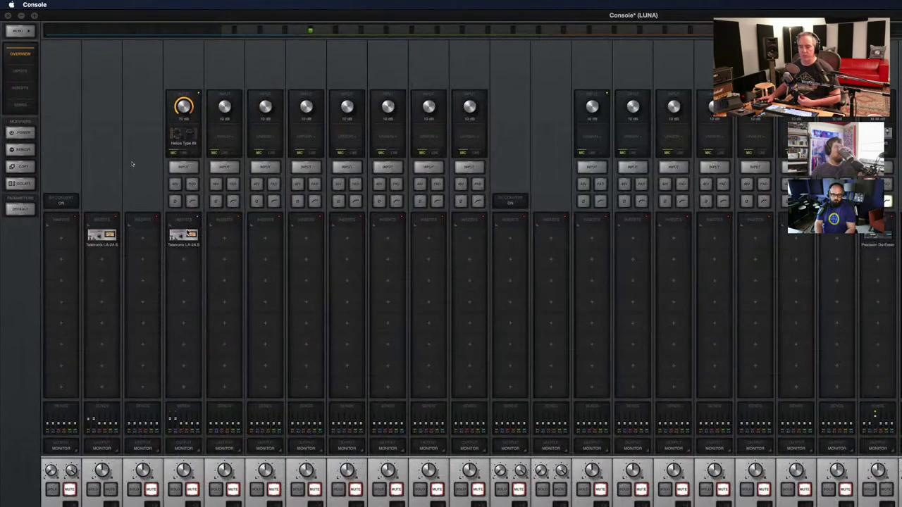
- Show channel 1's Teletronix LA-2A Silver insert and its cue send levels, closing each window after viewing
click(183, 236)
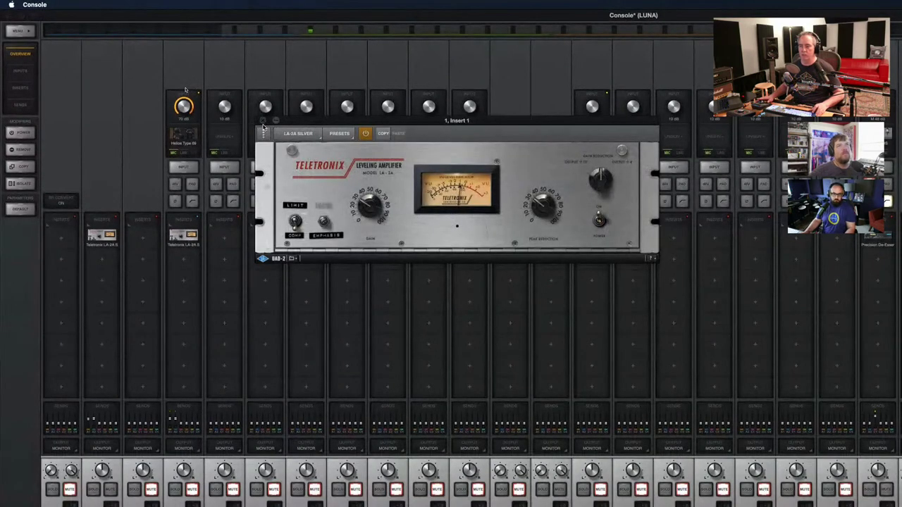
click(261, 120)
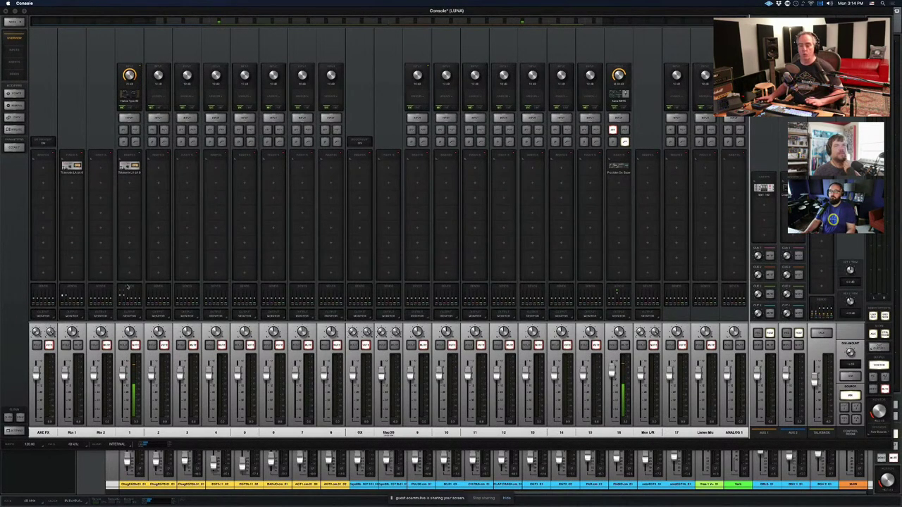
click(131, 286)
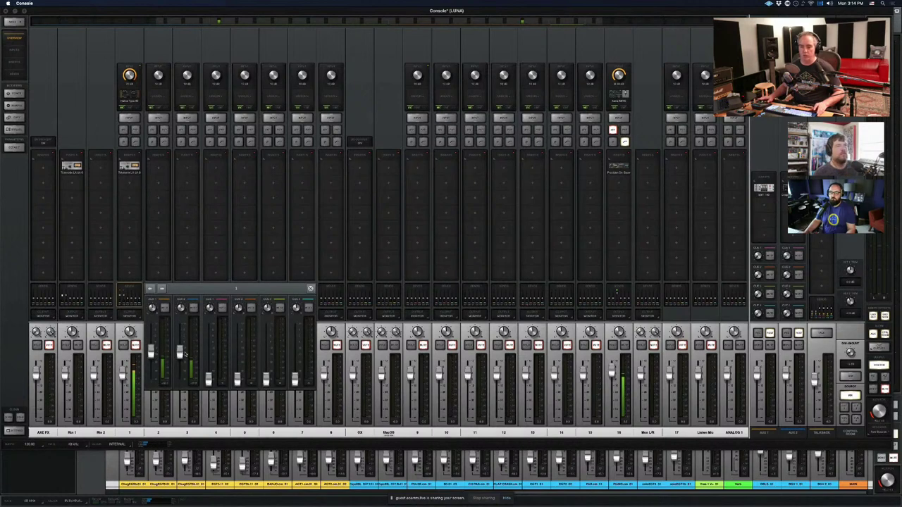
click(310, 289)
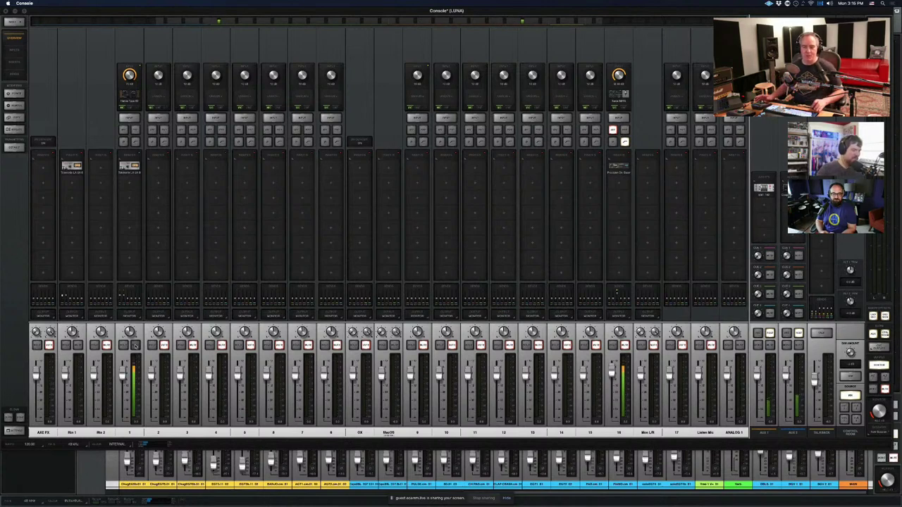
- Switch to Pro Tools and show the Low Latency Monitoring option, then return to the edit view
key(super+Tab)
key(Tab)
key(Tab)
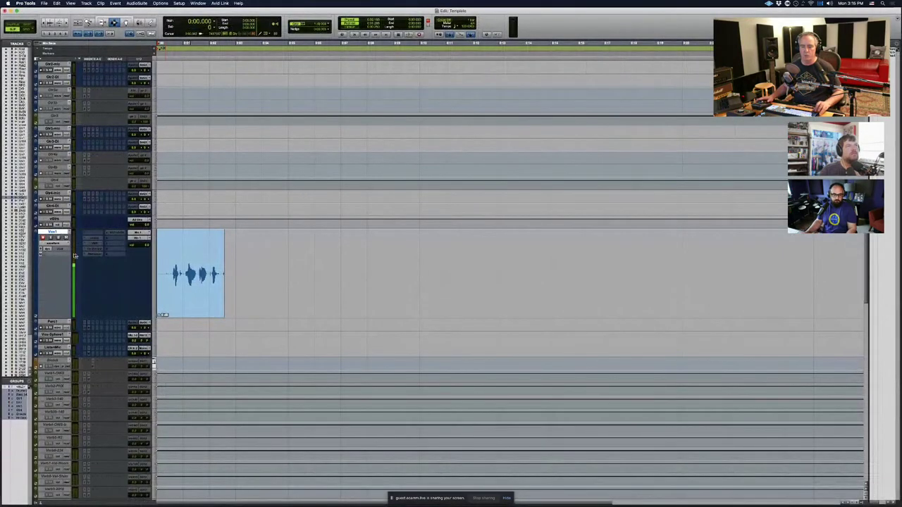
click(159, 3)
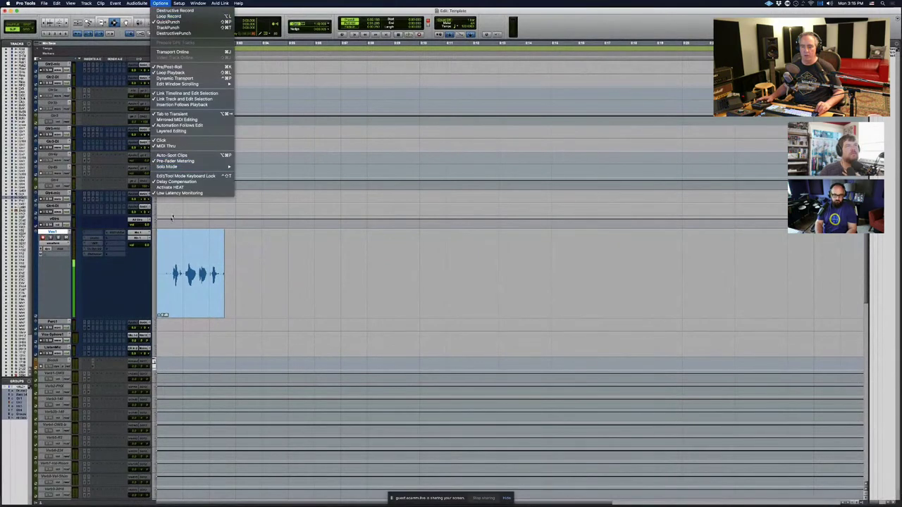
click(229, 281)
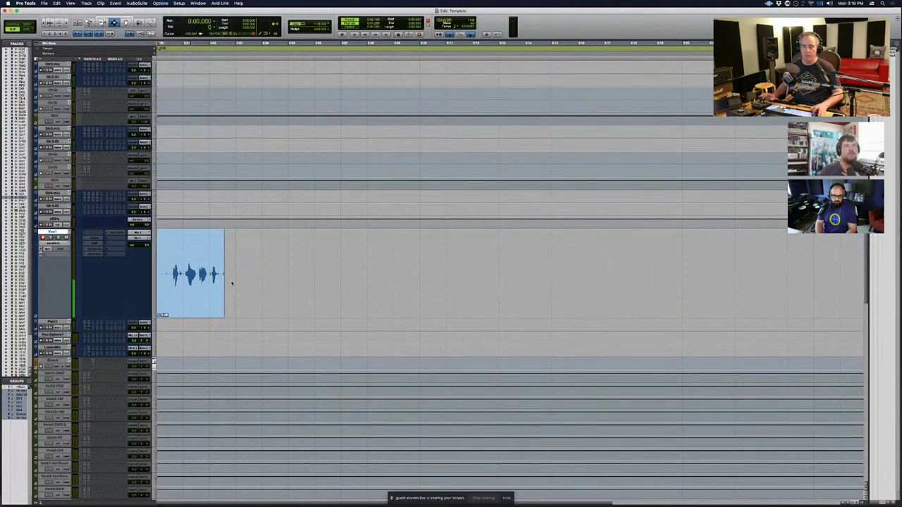
- Switch from Pro Tools to Console to view the channel mixer
key(super+Tab)
key(super+Tab)
key(super+Tab)
key(super+Tab)
key(super+Tab)
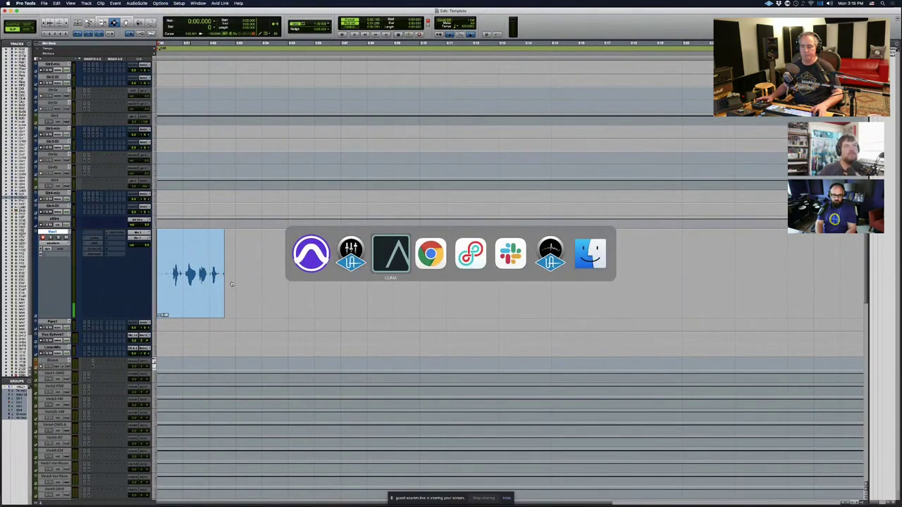
key(super+Tab)
key(super+Tab)
key(super+Tab)
key(super+Tab)
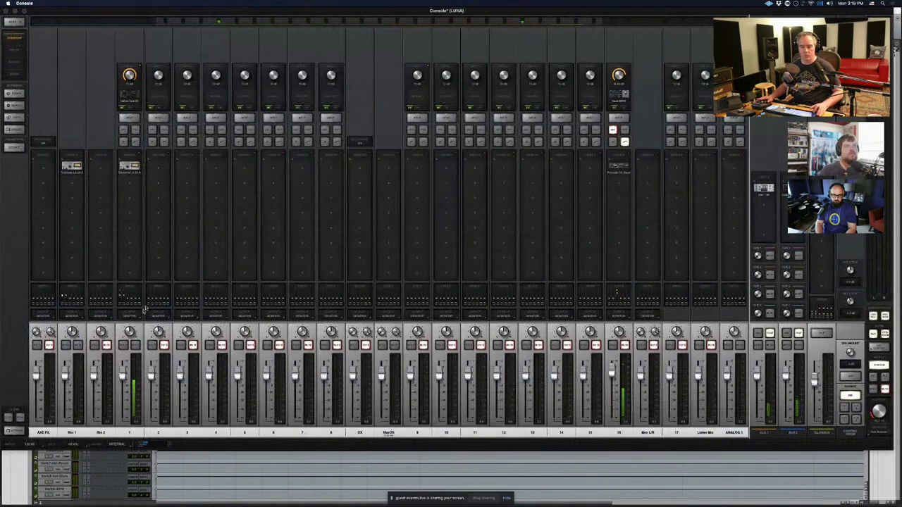
- Return to Pro Tools and record a vocal take on the armed Vox1 track from about 0:04.253, then stop
key(super+Tab)
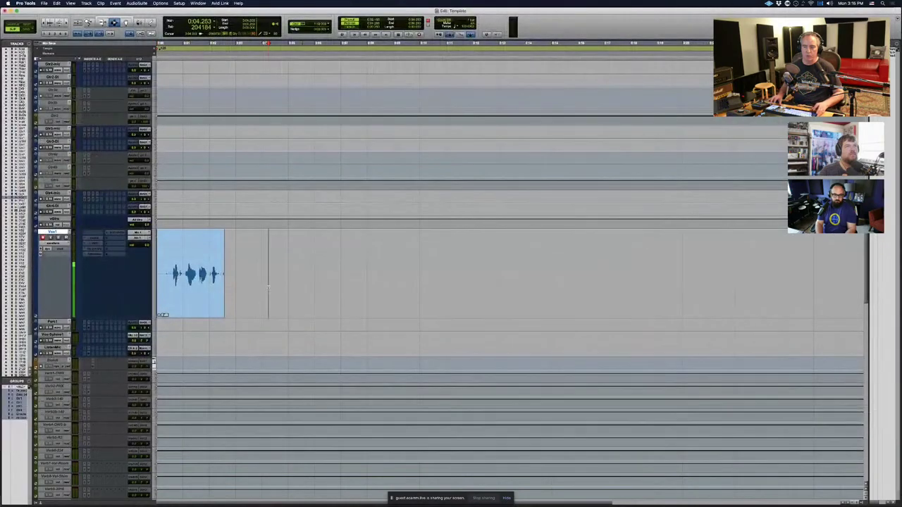
key(space)
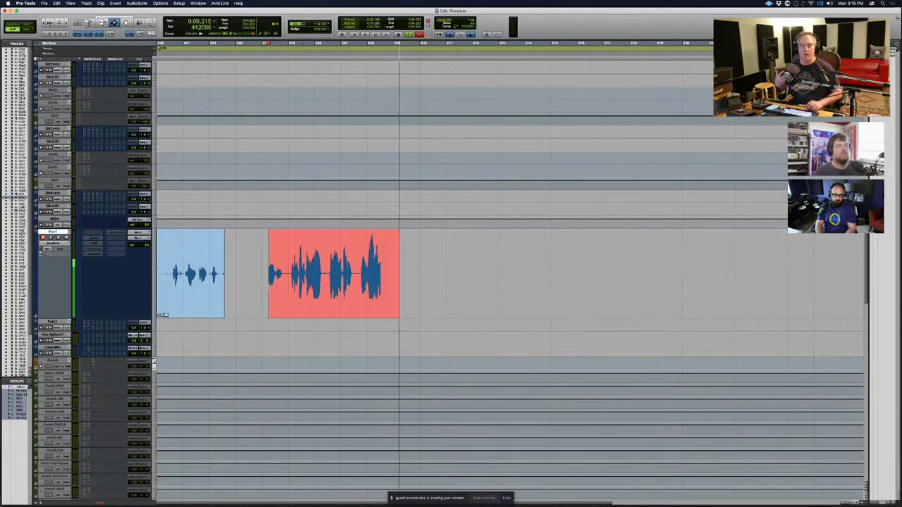
key(super+period)
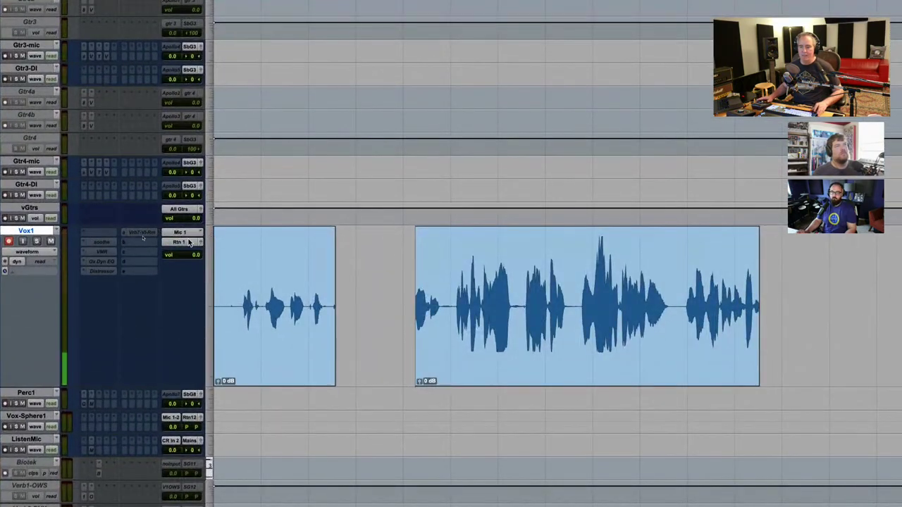
- Show the Vox1 track's available output paths, including Rtn 1 (Mono), and leave the list without choosing another
click(185, 242)
mouse_move(185, 239)
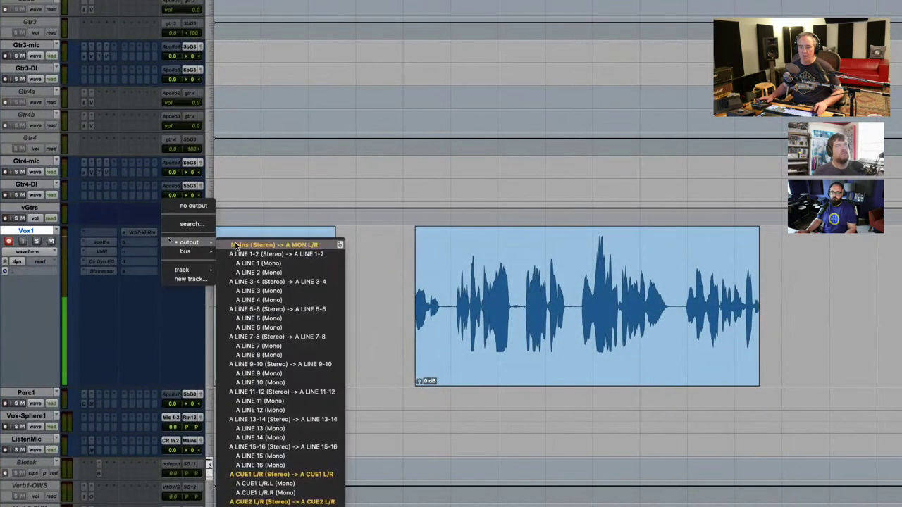
click(120, 372)
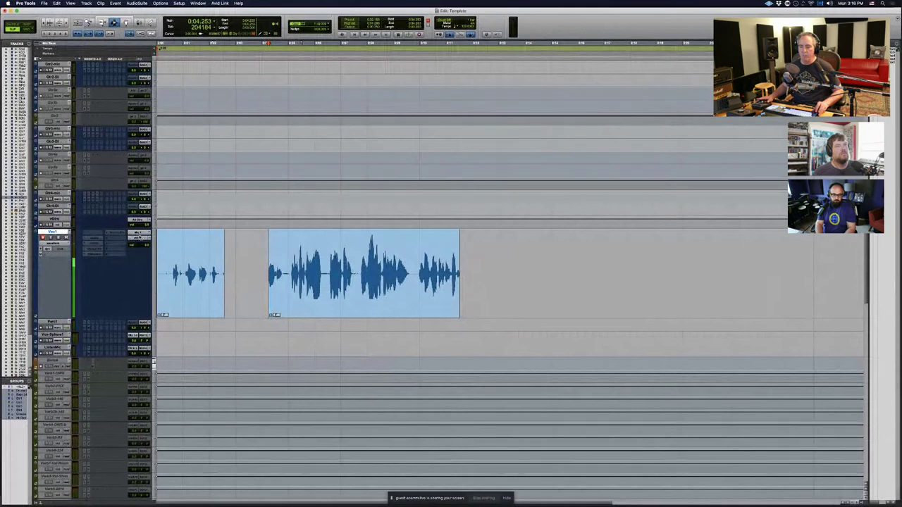
click(139, 238)
mouse_move(141, 238)
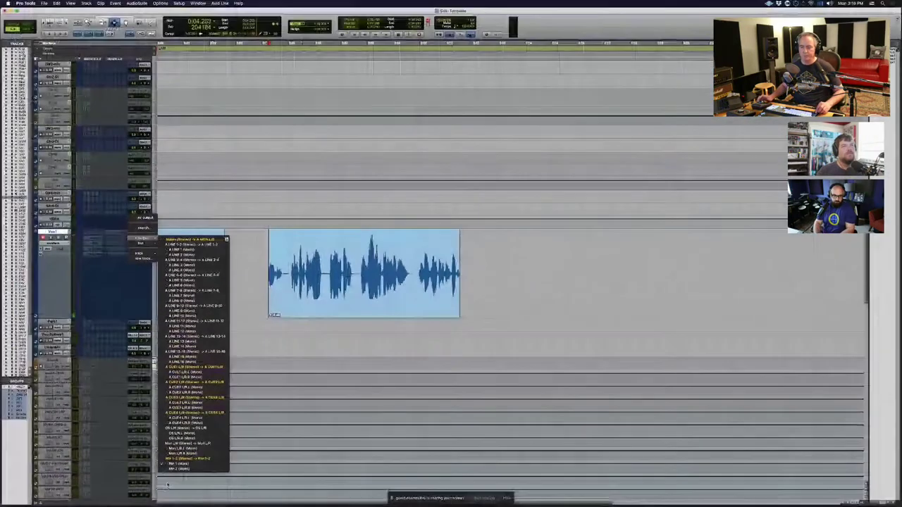
click(245, 251)
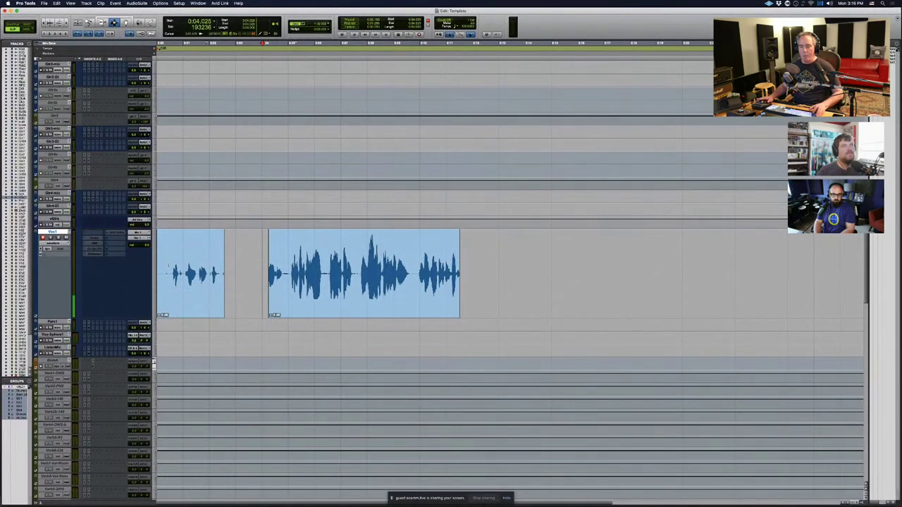
- Switch to Console and show the AUX 1 channel and the Rtn 1 channel's cue sends, then close the sends view
key(super+Tab)
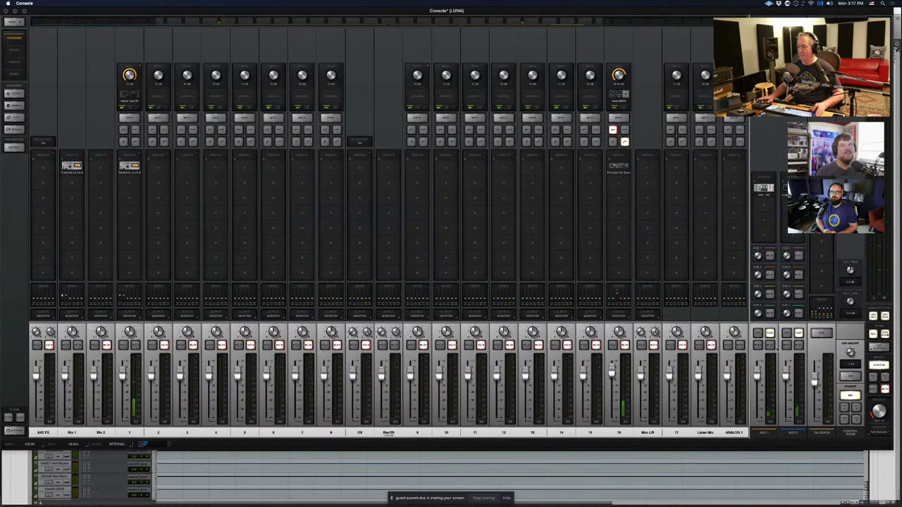
click(769, 345)
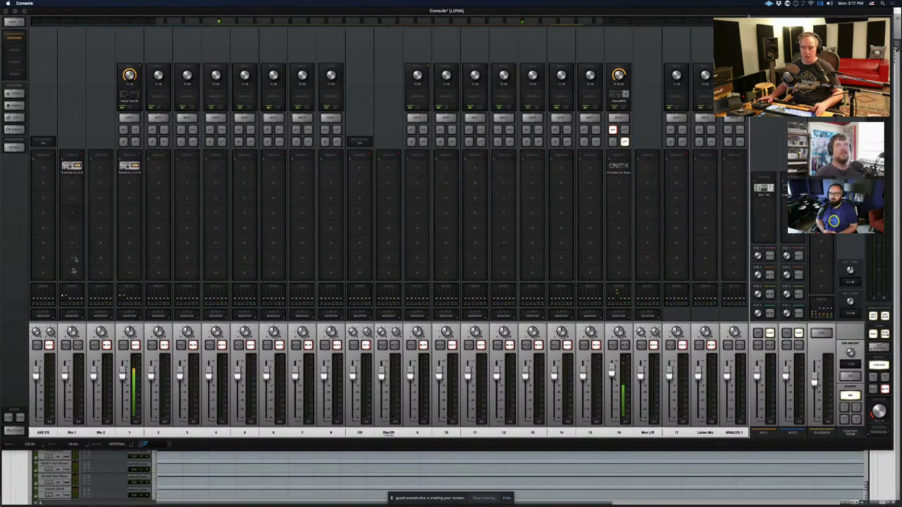
click(75, 286)
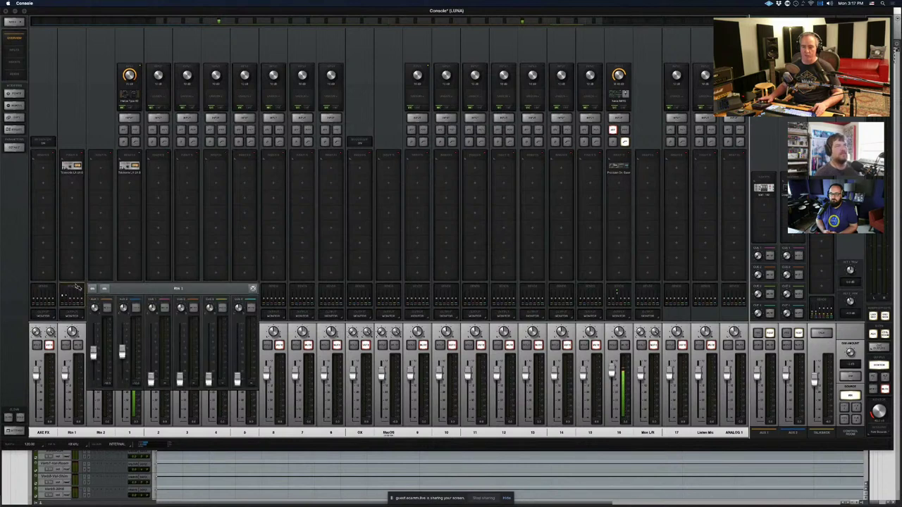
click(252, 288)
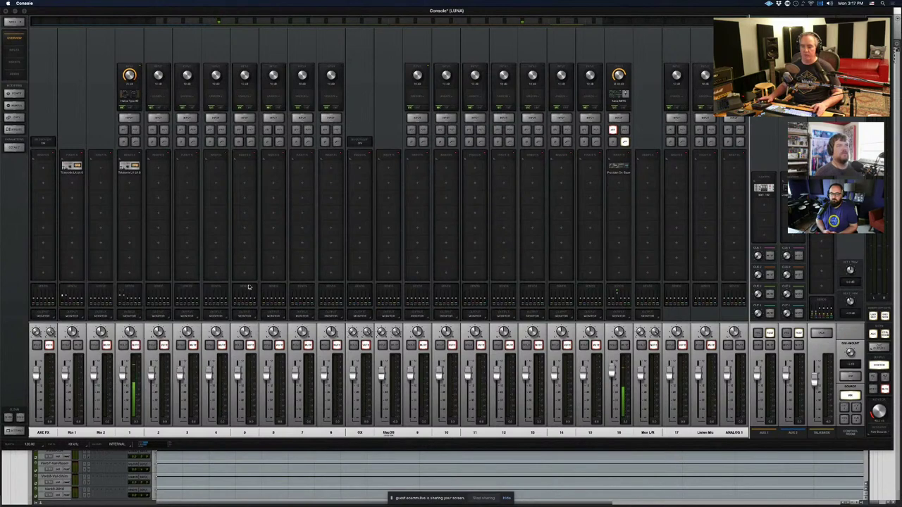
- Return to Pro Tools, play the Vox1 track from about 0:04, and switch back to the Console mixer
key(super+Tab)
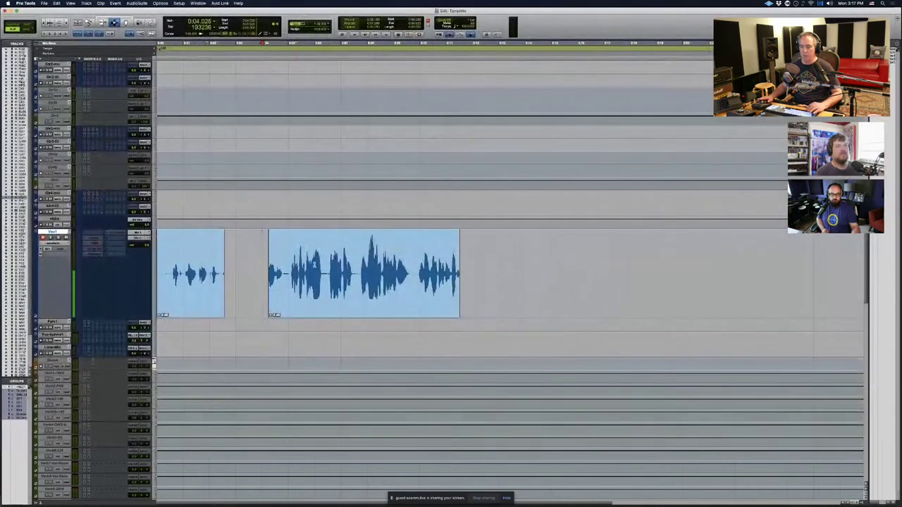
key(space)
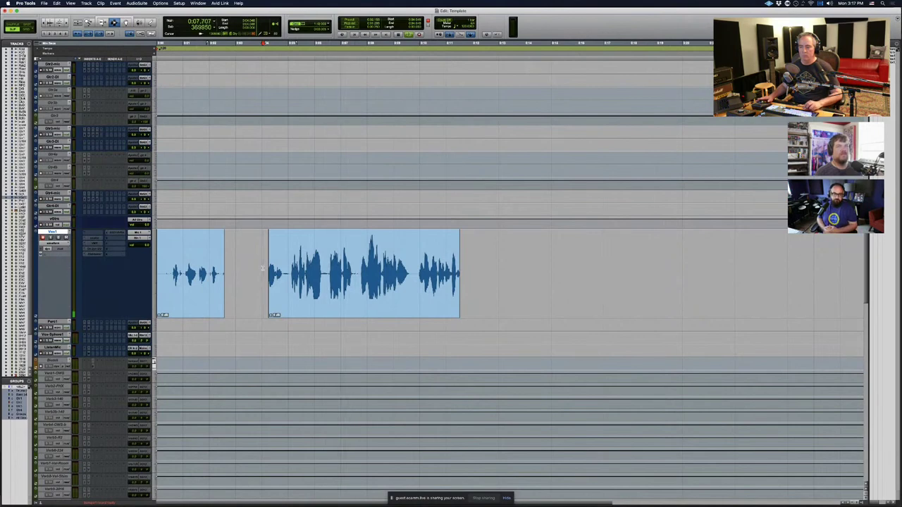
key(super+Tab)
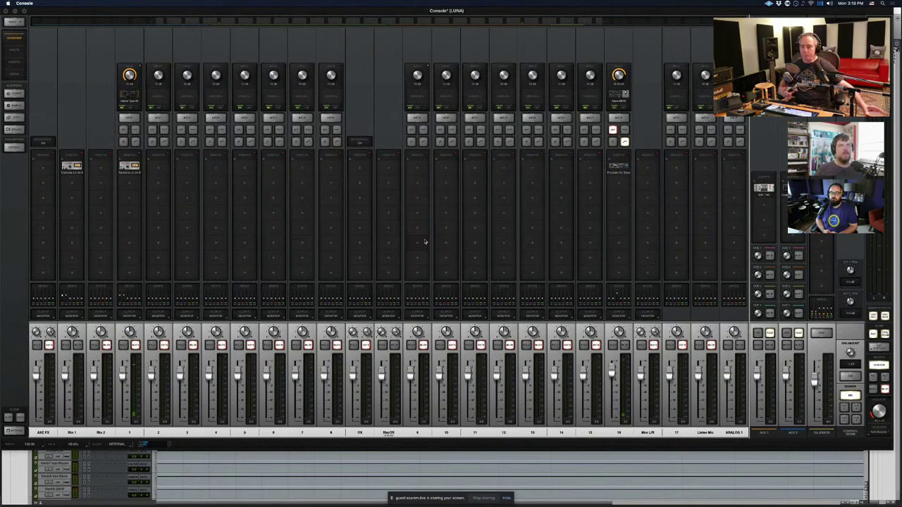
- Switch to Pro Tools, duplicate the Vox1 track without its active playlist, and place the cursor at about 0:04.162
key(super+Tab)
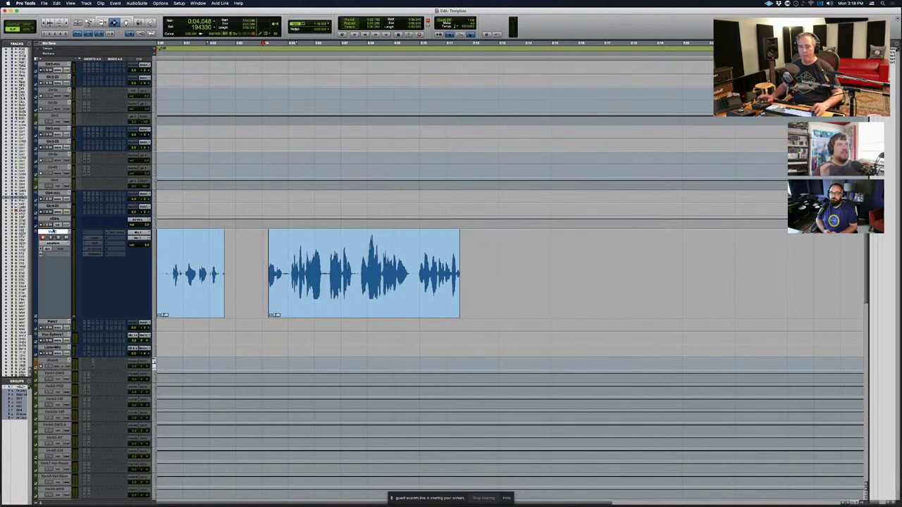
right_click(52, 231)
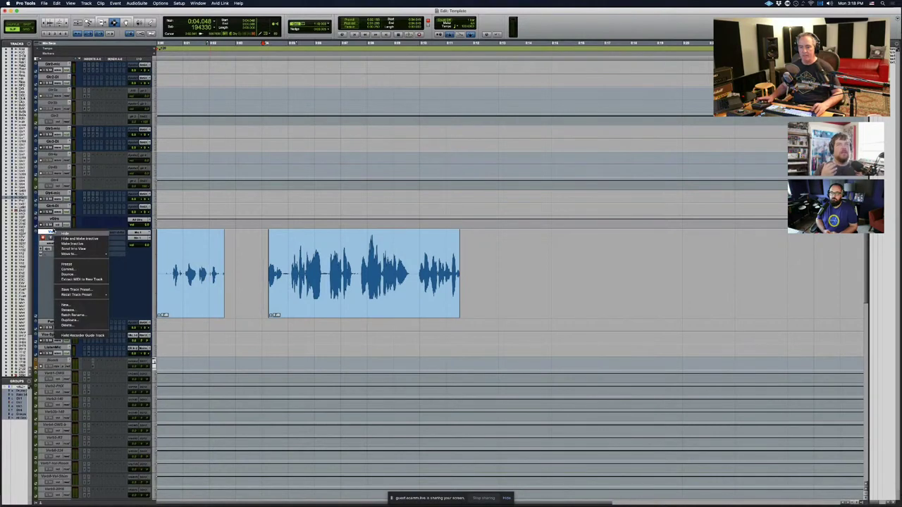
click(84, 321)
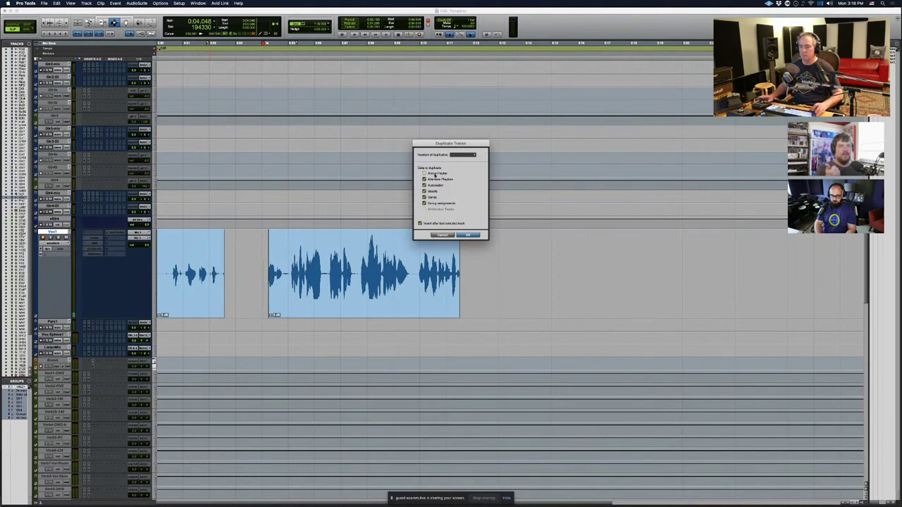
key(Return)
click(266, 342)
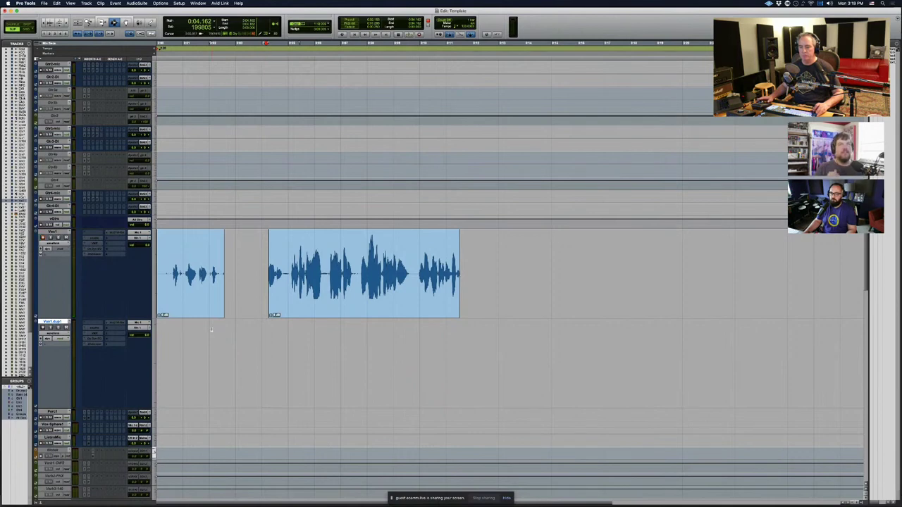
- Reduce the height of the Vox1 and Vox1.dup1 tracks and place the cursor on Vox1.dup1 at about 0:03.284
drag(547, 259, 565, 331)
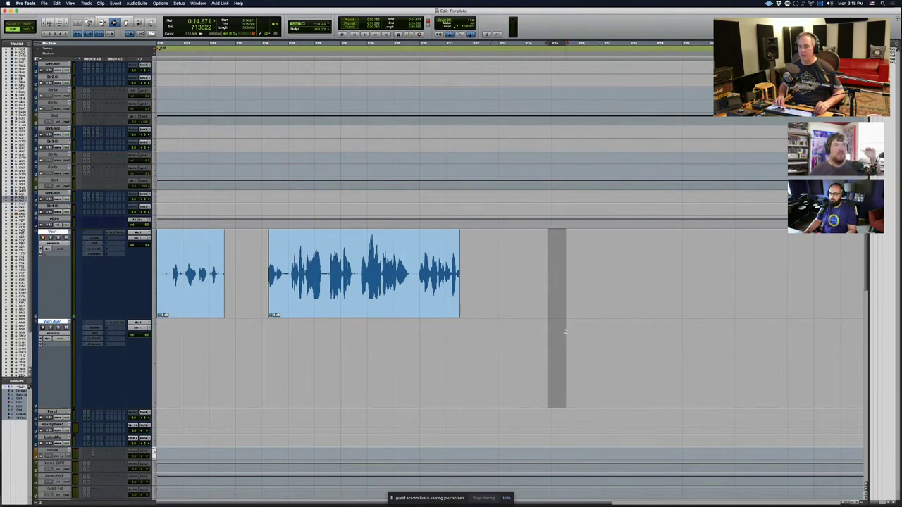
key(ctrl+Down)
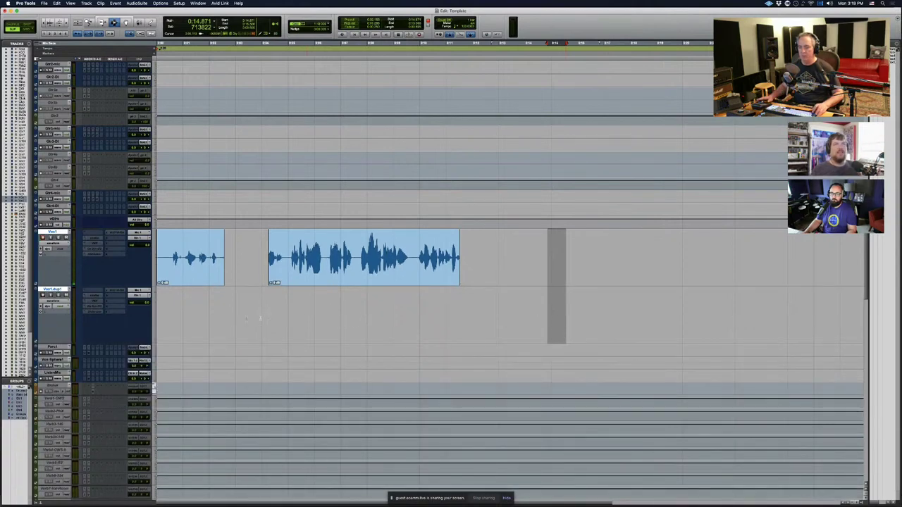
click(242, 316)
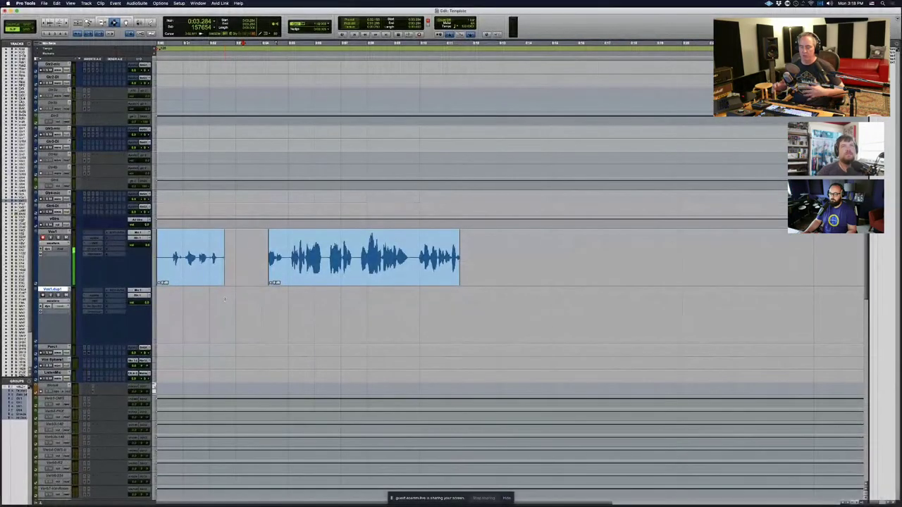
- Compare the vocal tracks' input and output routing, including Vox-Spher1, in the Pro Tools Mix window with the Console mixer, ending in Console
key(super+equal)
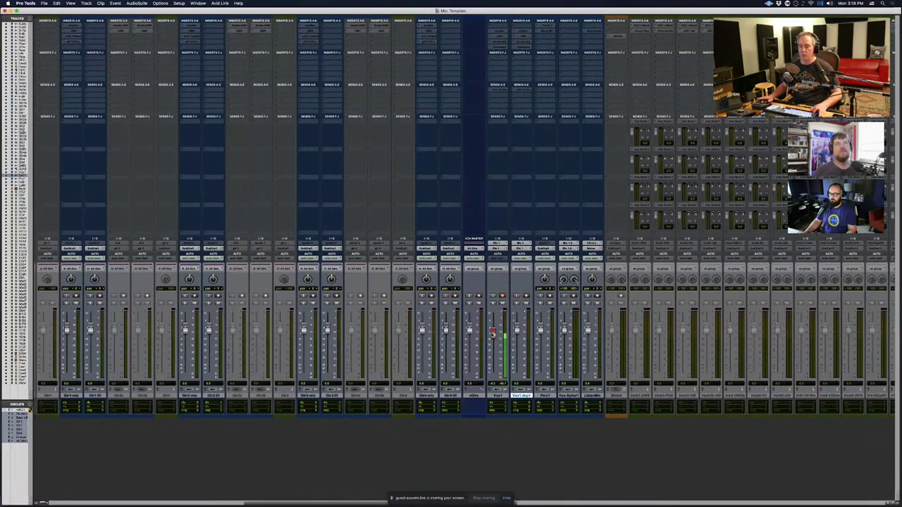
key(super+Tab)
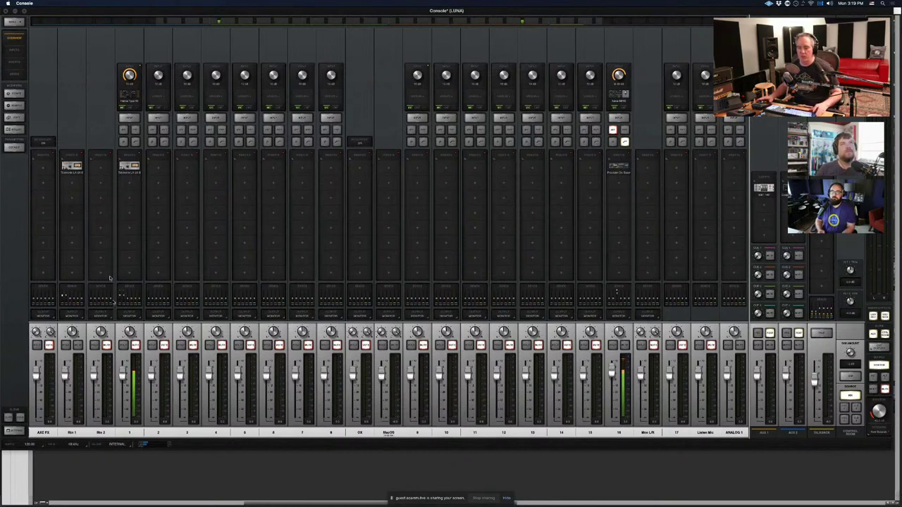
key(super+Tab)
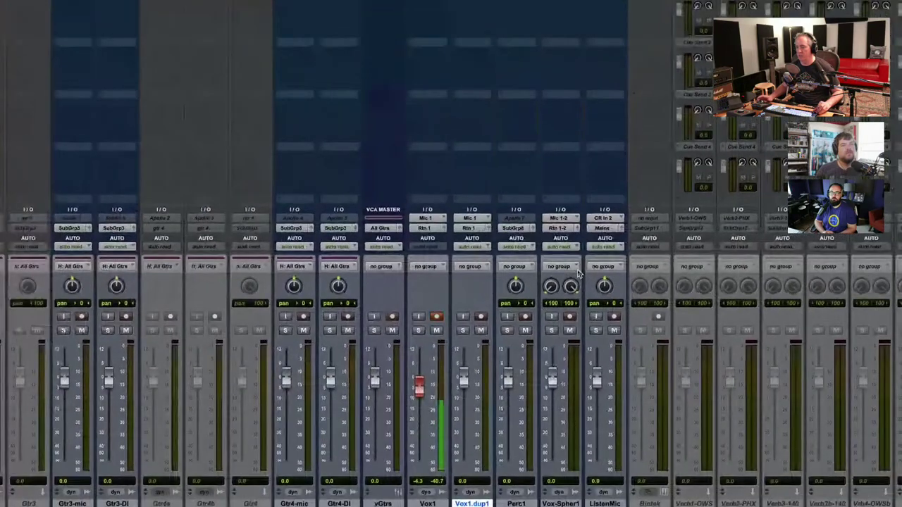
click(569, 503)
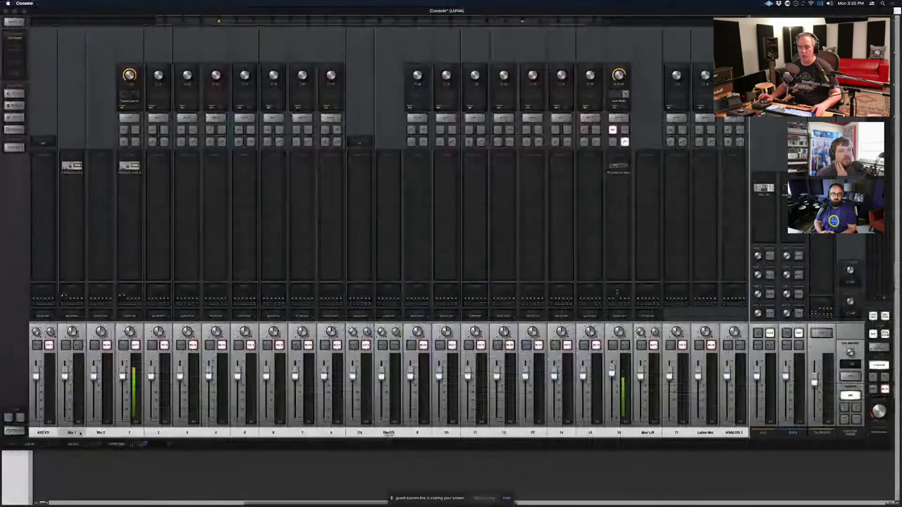
- Link the Rtn 1 and Rtn 2 channels as a stereo pair and remove the LA-2A from their first insert
click(79, 436)
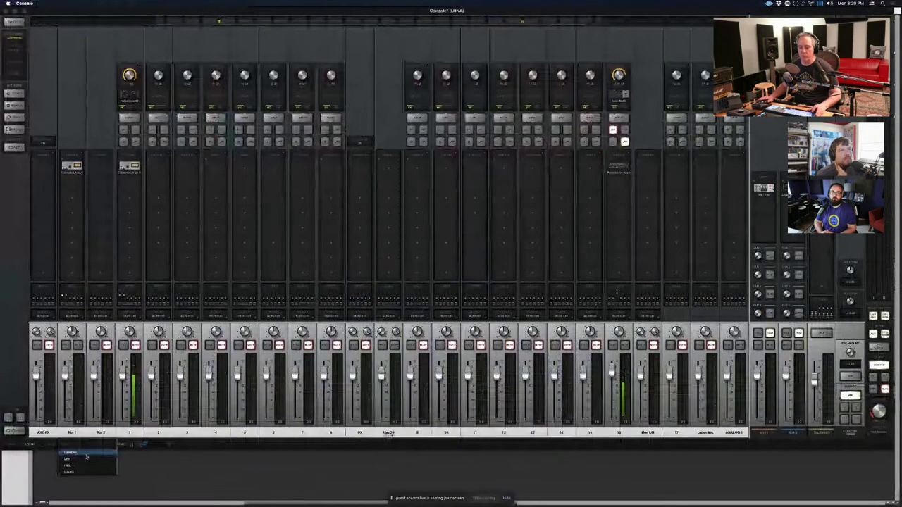
click(86, 459)
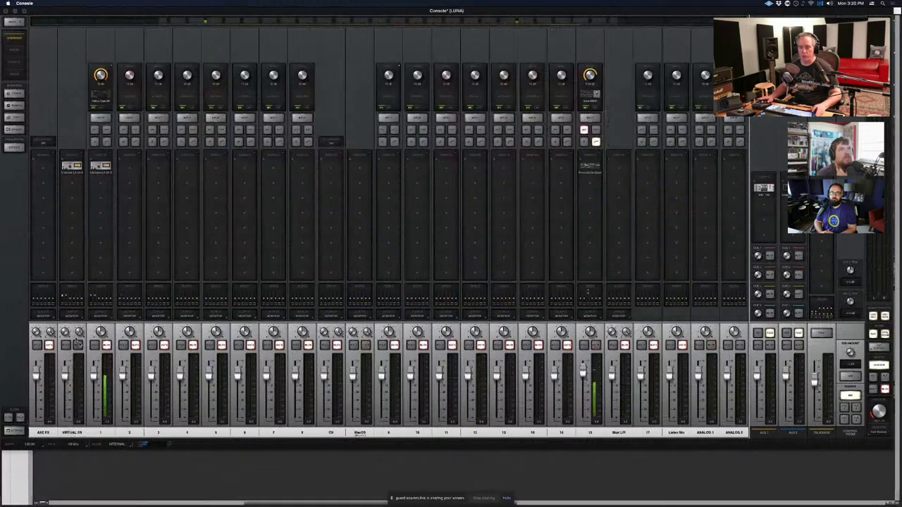
click(71, 167)
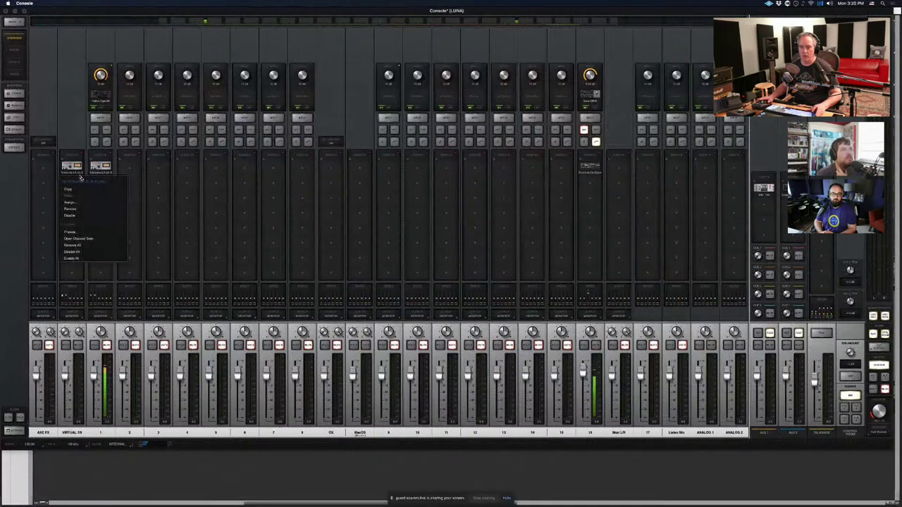
click(77, 181)
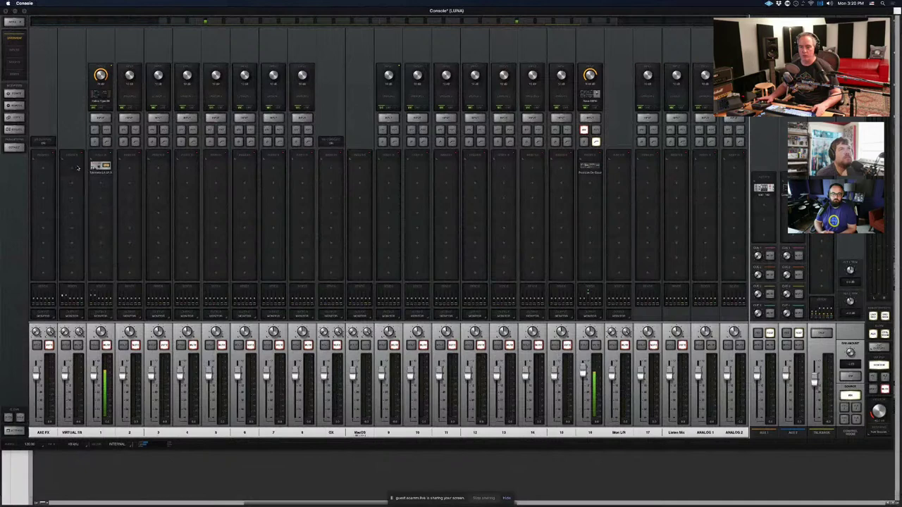
- Load the Townsend Labs Sphere microphone plug-in on the linked virtual return channel's first insert, dismiss its notice and close its window
click(72, 167)
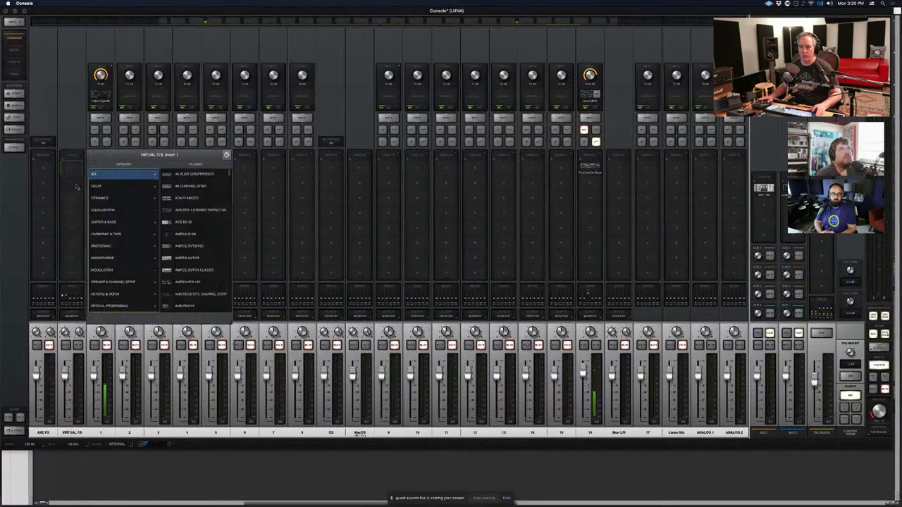
click(120, 258)
click(194, 222)
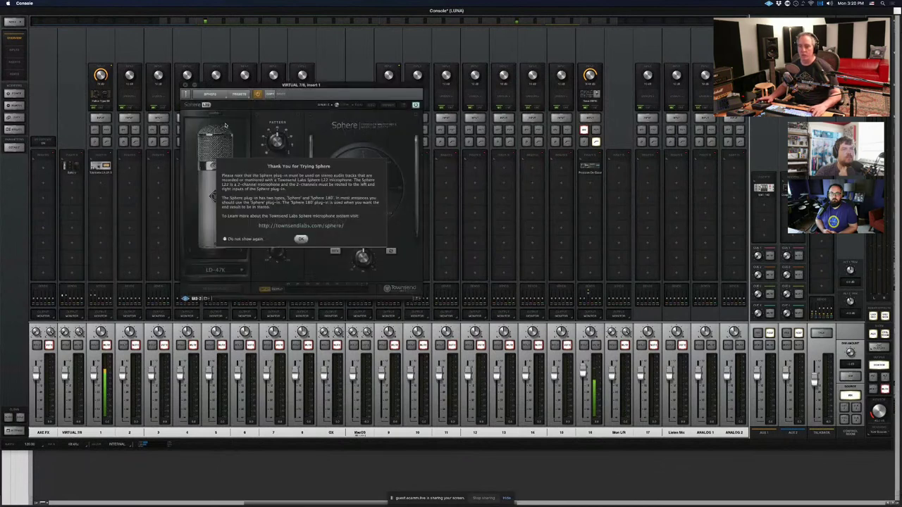
click(301, 240)
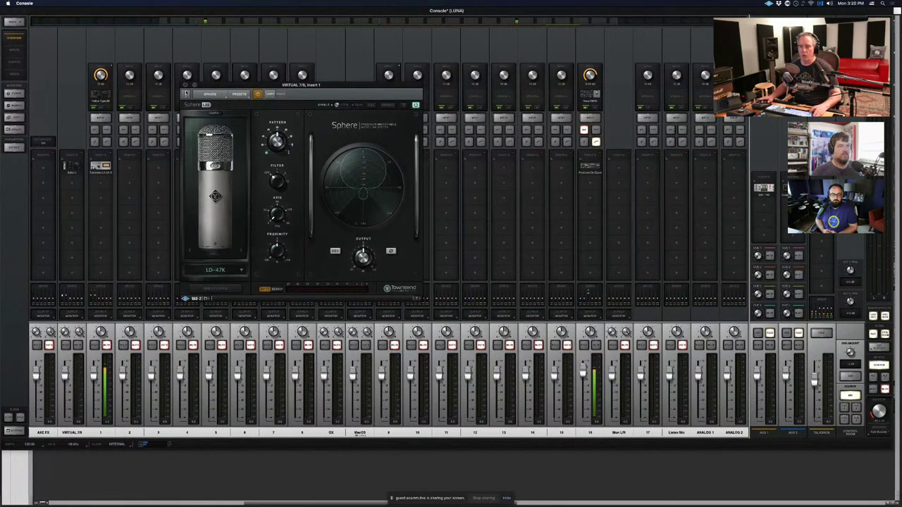
click(185, 85)
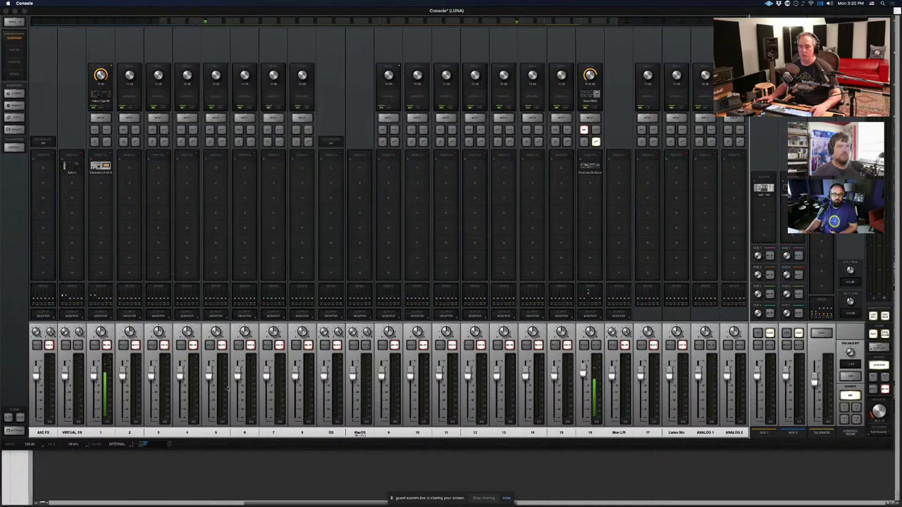
- Link channels 3 and 4, load Townsend Labs Sphere on the pair's first insert, dismiss its notice and close its window
click(160, 433)
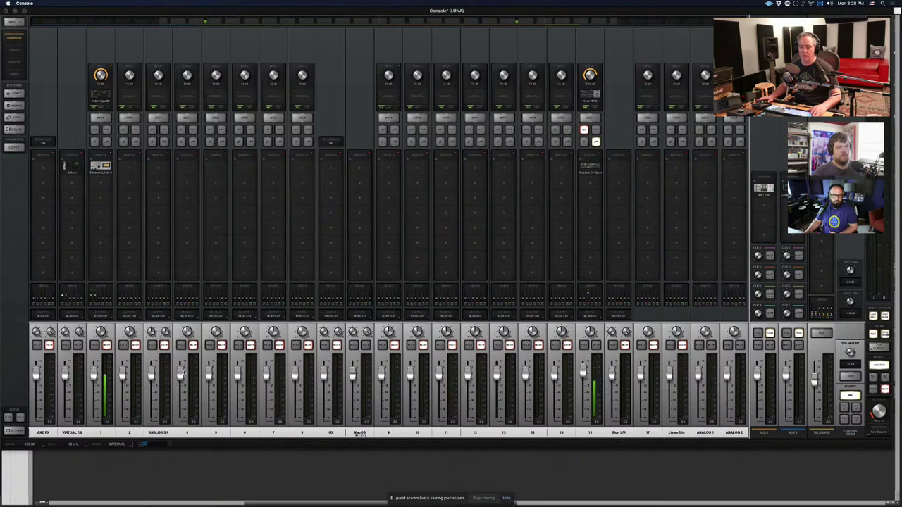
click(159, 170)
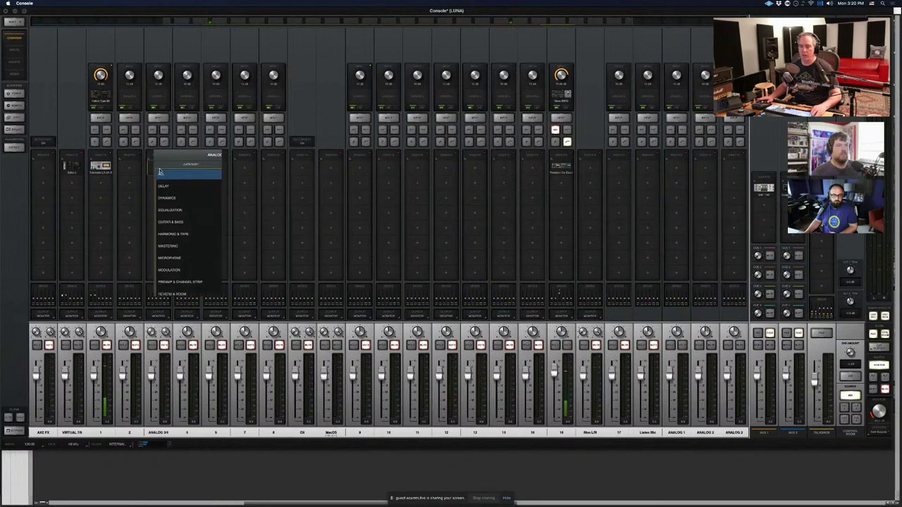
click(188, 257)
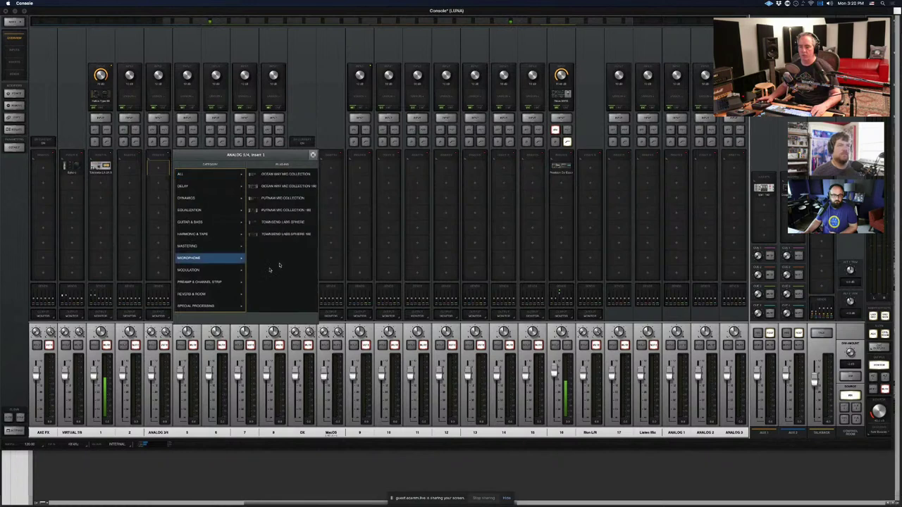
click(289, 222)
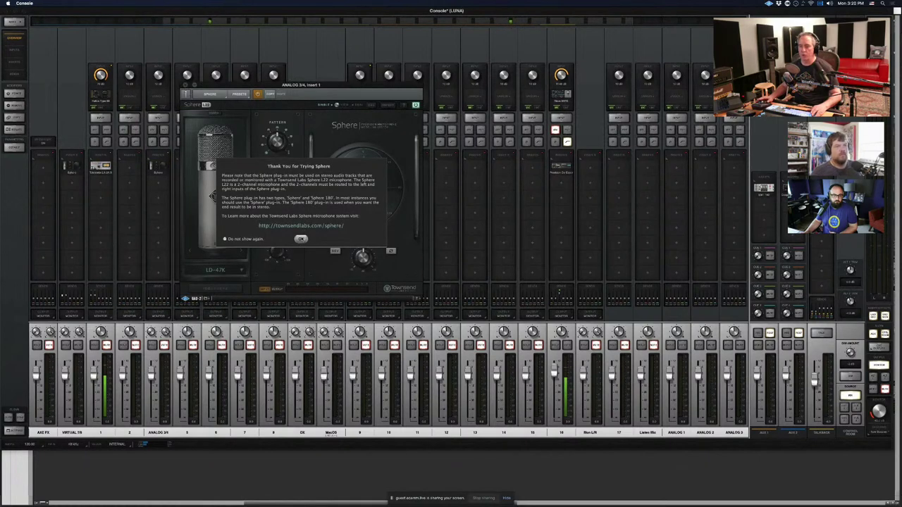
click(301, 239)
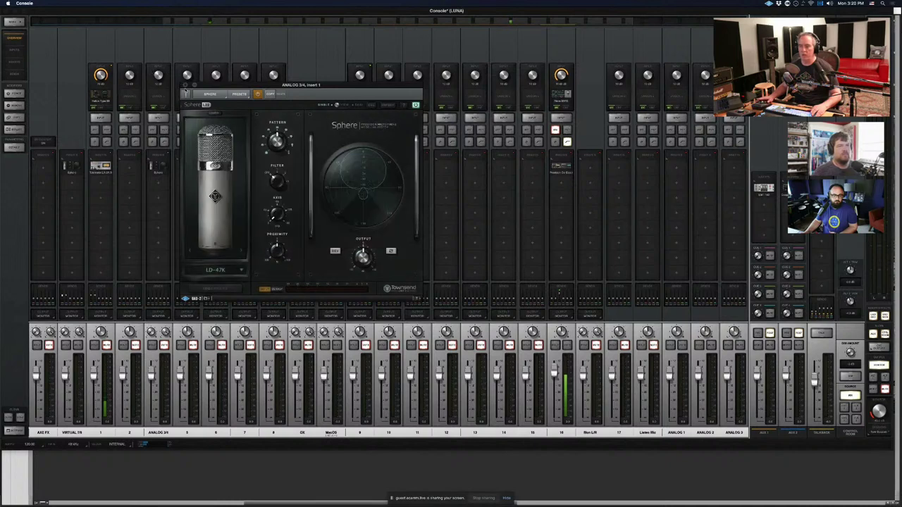
click(185, 84)
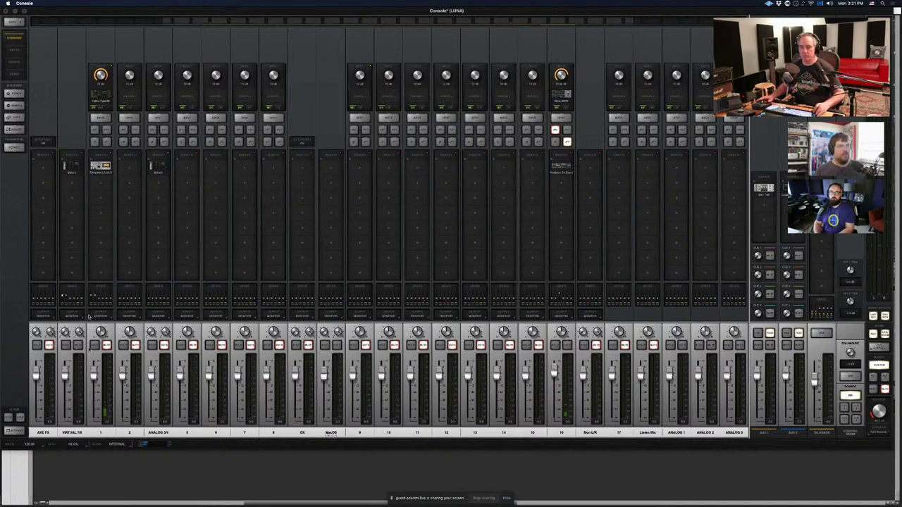
- Unlink the virtual return pair back into Rtn 1 and Rtn 2 and remove the Sphere plug-in from Rtn 1
right_click(71, 432)
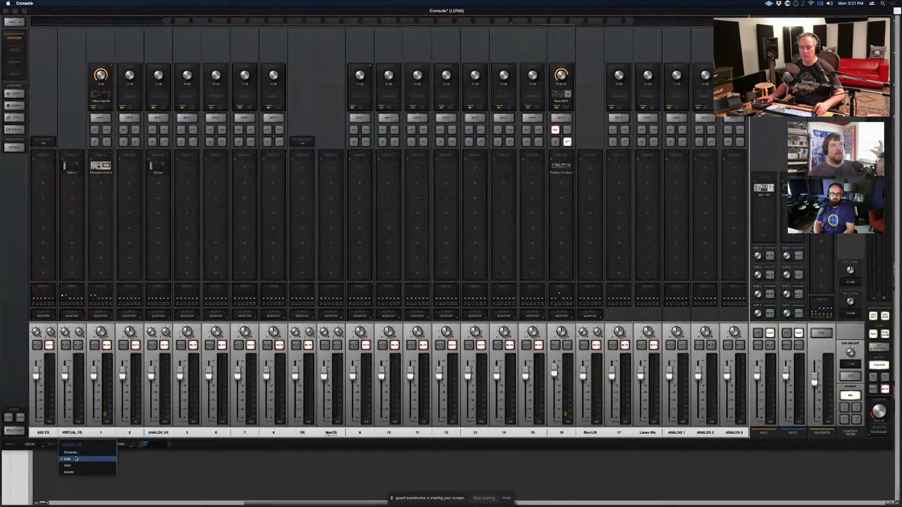
click(75, 458)
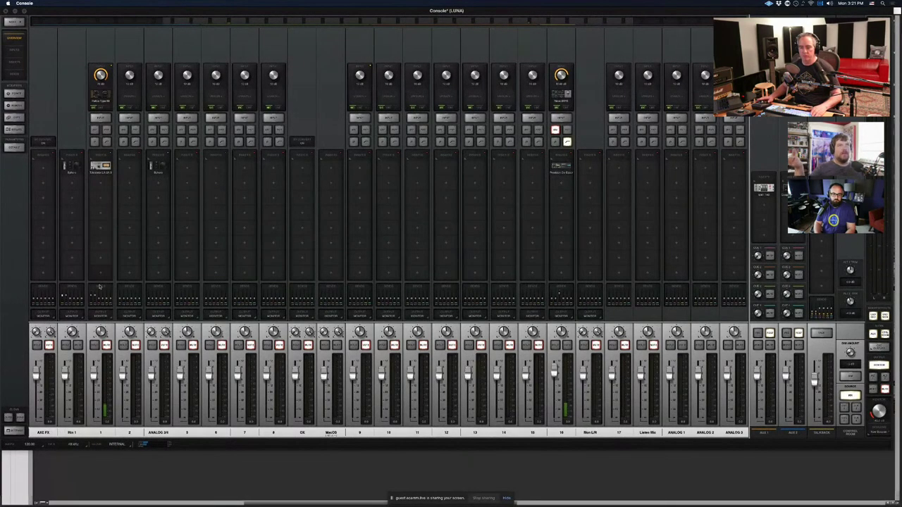
click(76, 165)
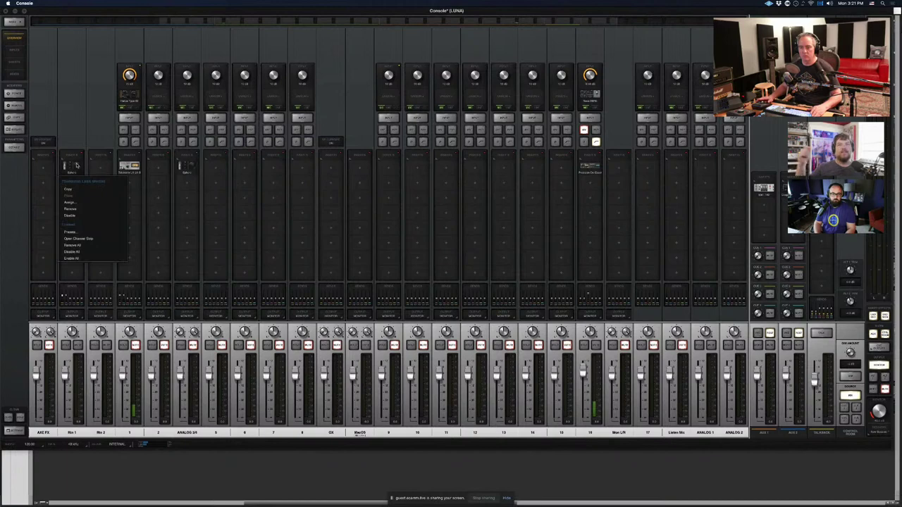
click(74, 206)
- Remove the Sphere plug-in from the ANALOG 3/4 channel and unlink the pair
click(189, 169)
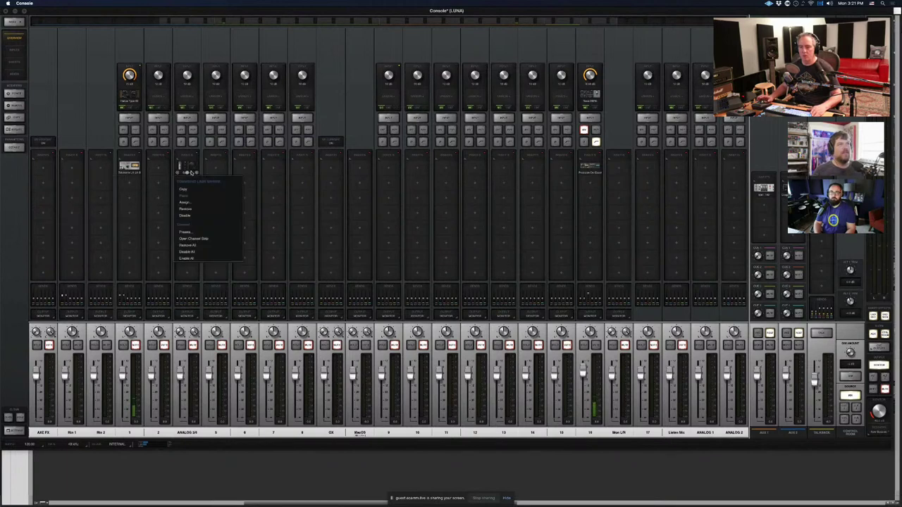
click(200, 208)
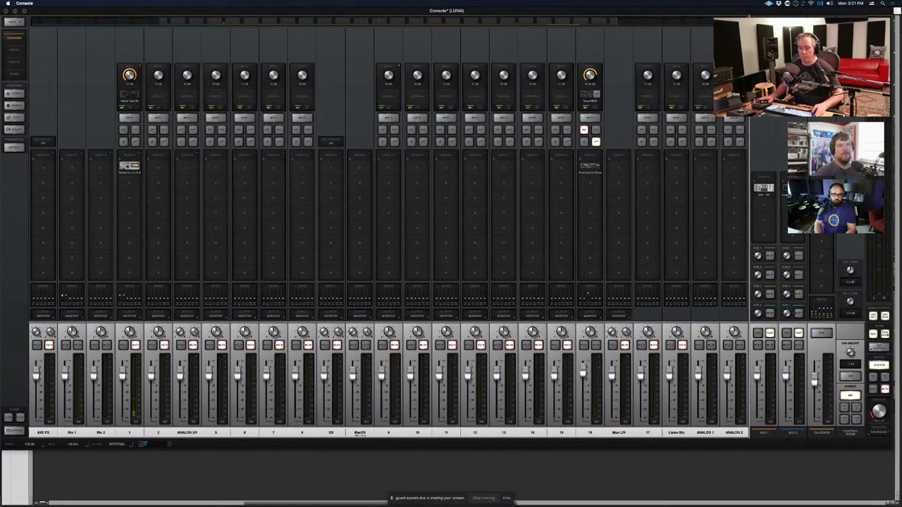
click(191, 433)
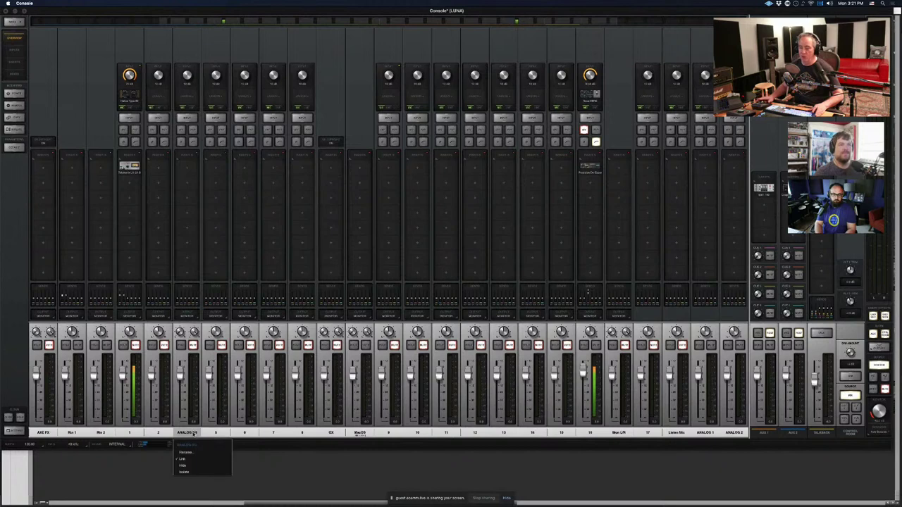
click(185, 458)
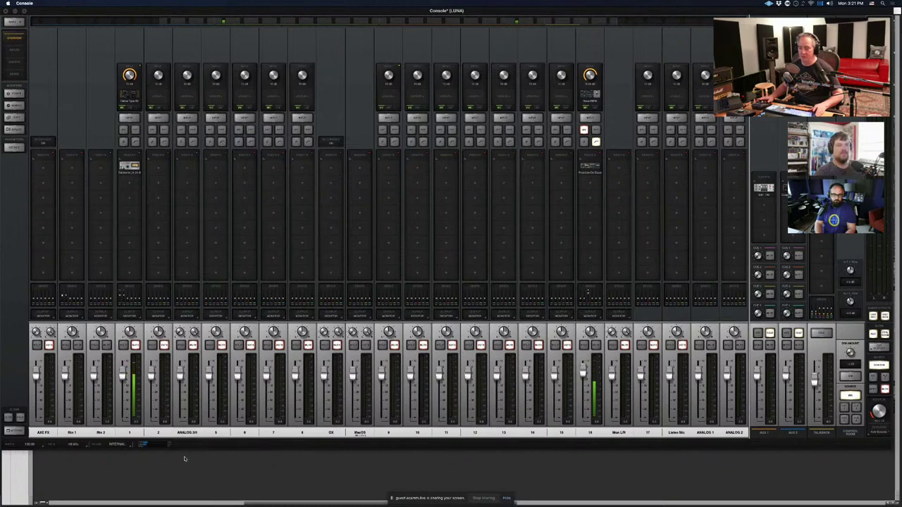
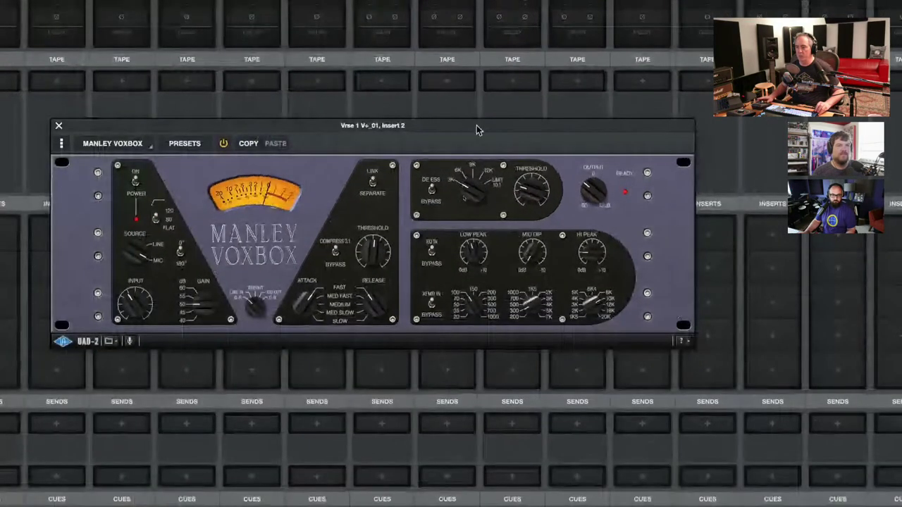
- Reposition the Manley VOXBOX window and toggle its power switch off and on repeatedly, leaving the unit on
drag(475, 121, 482, 127)
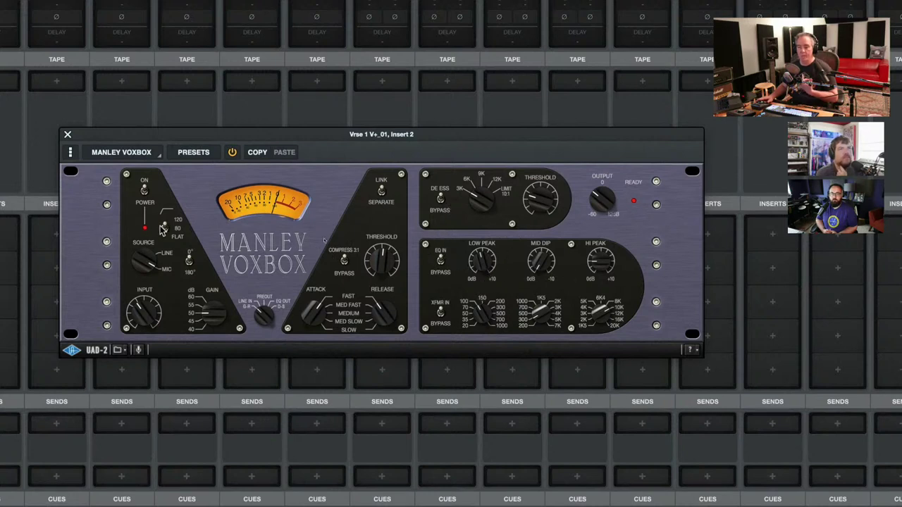
click(143, 189)
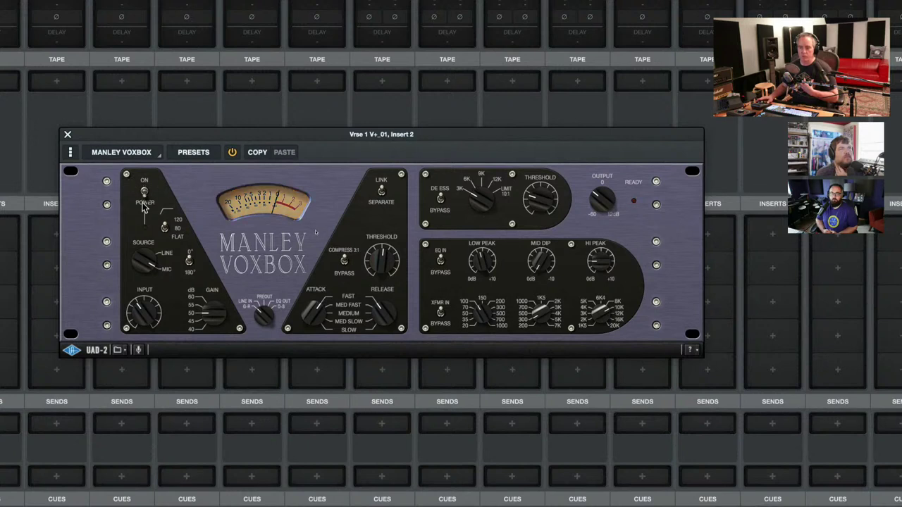
click(144, 186)
click(145, 188)
click(145, 187)
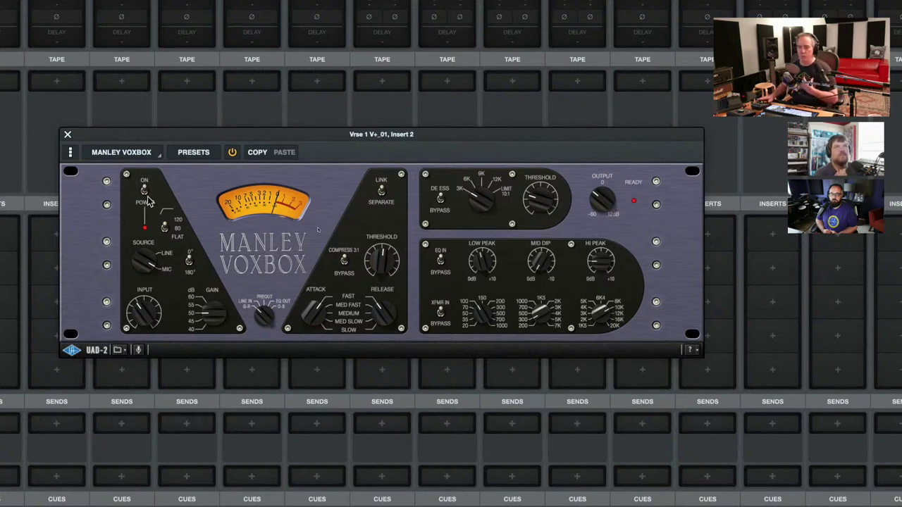
click(145, 190)
click(147, 189)
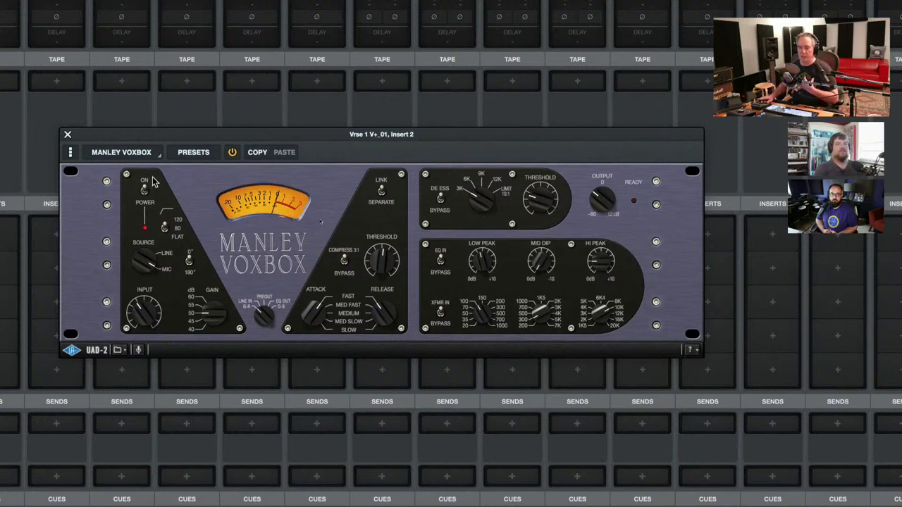
click(150, 189)
click(151, 206)
click(155, 185)
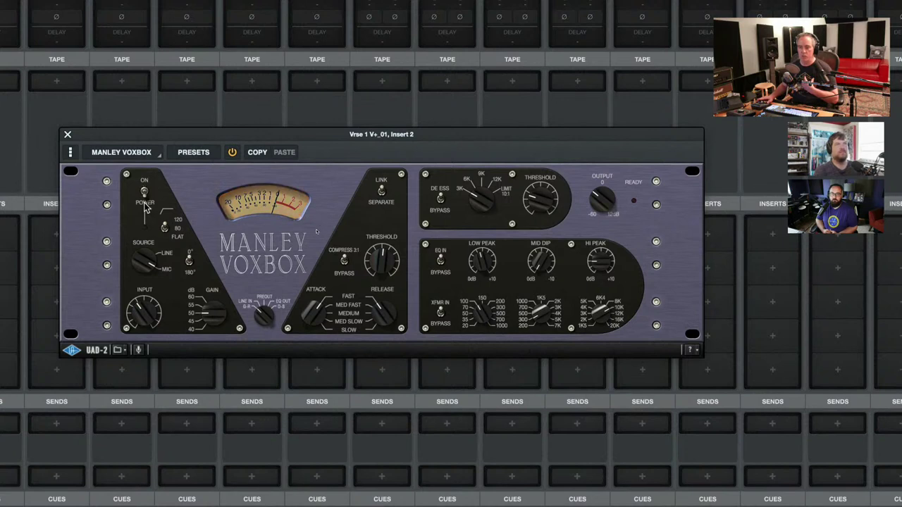
click(155, 183)
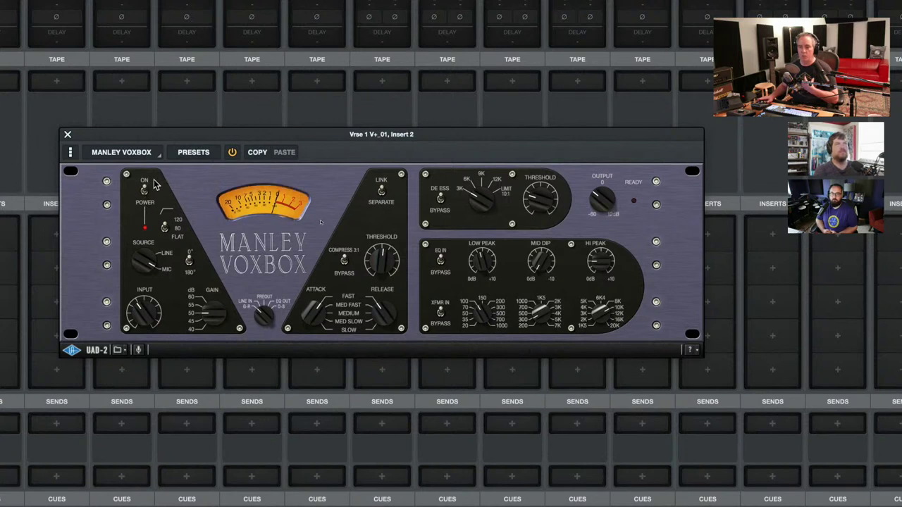
click(232, 153)
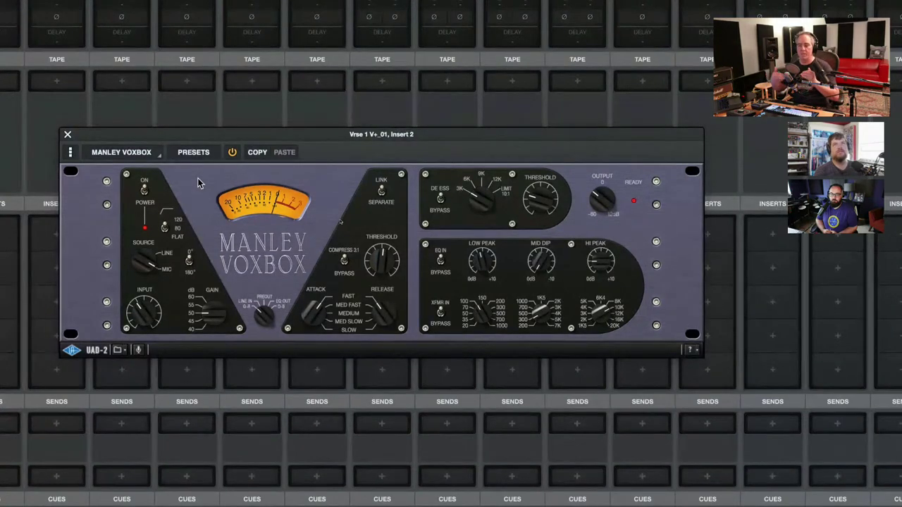
click(144, 194)
click(145, 198)
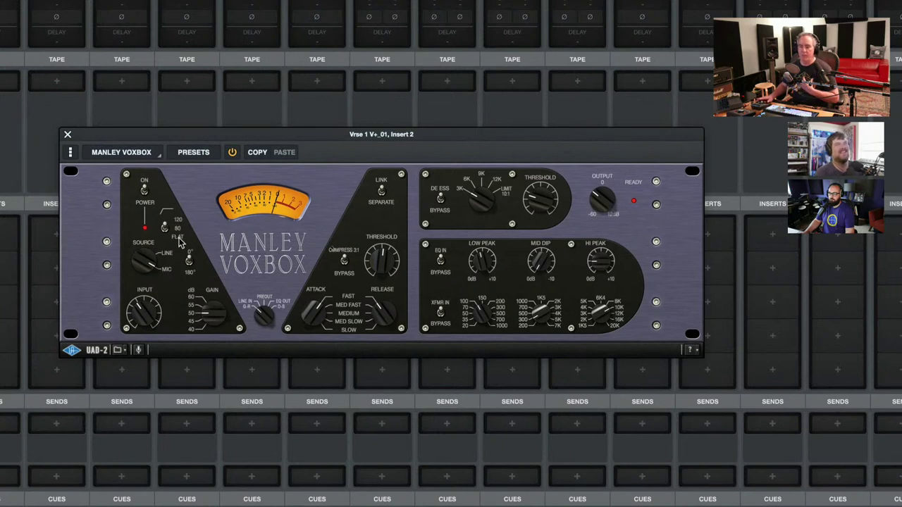
click(179, 238)
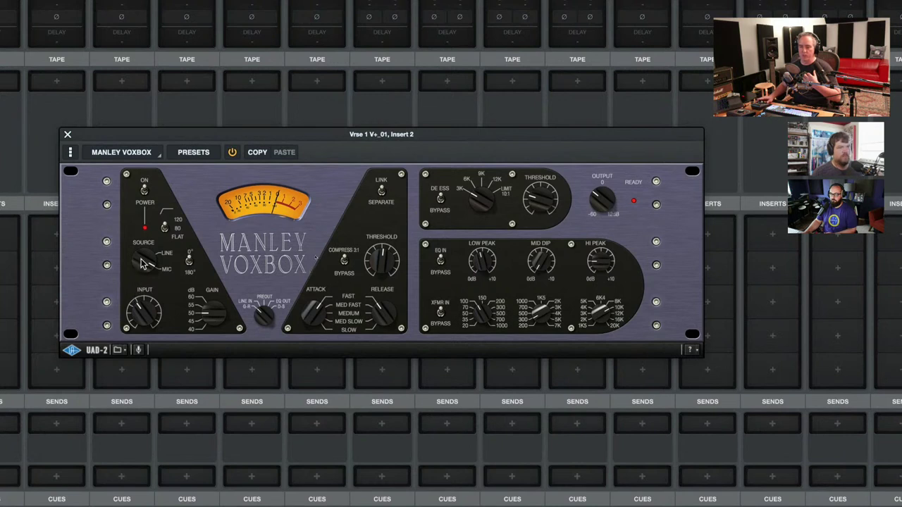
- Switch the Manley VOXBOX source selector to Line and back to Mic
click(172, 262)
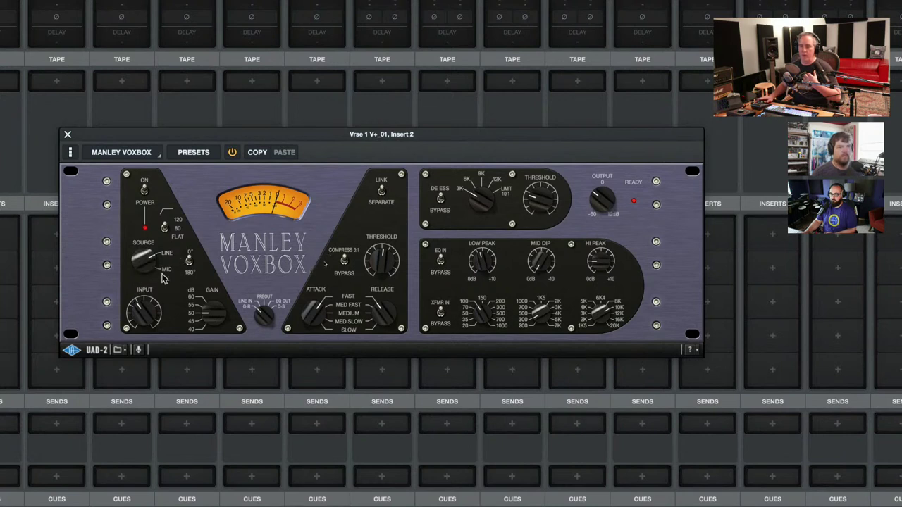
click(162, 275)
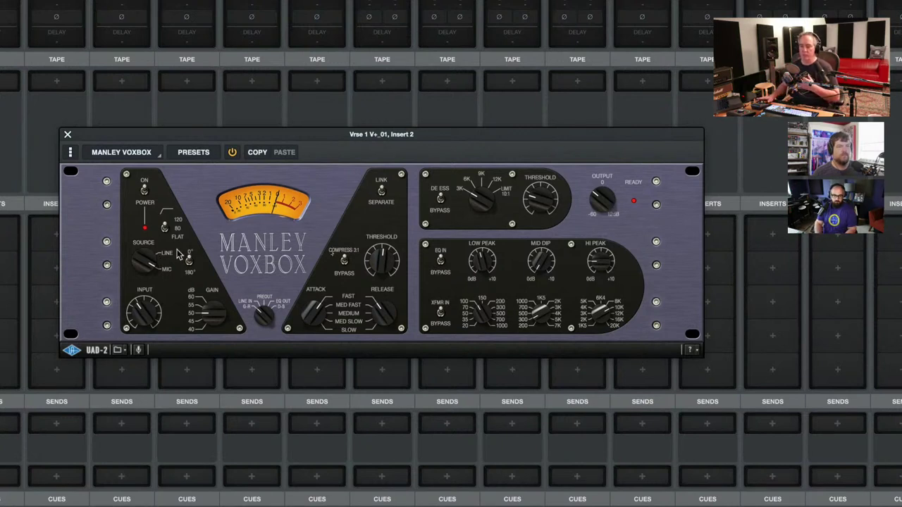
click(169, 267)
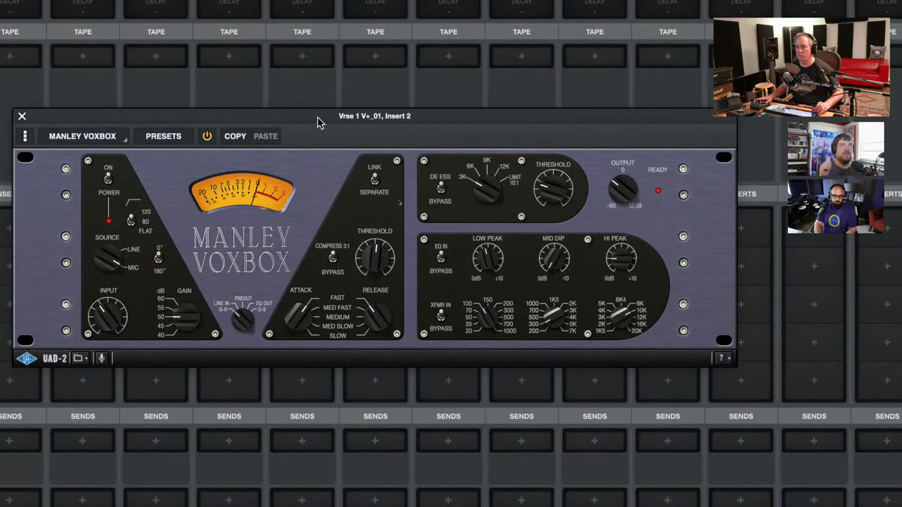
- Reposition the Manley VOXBOX window over the mixer's insert section
drag(319, 118, 343, 122)
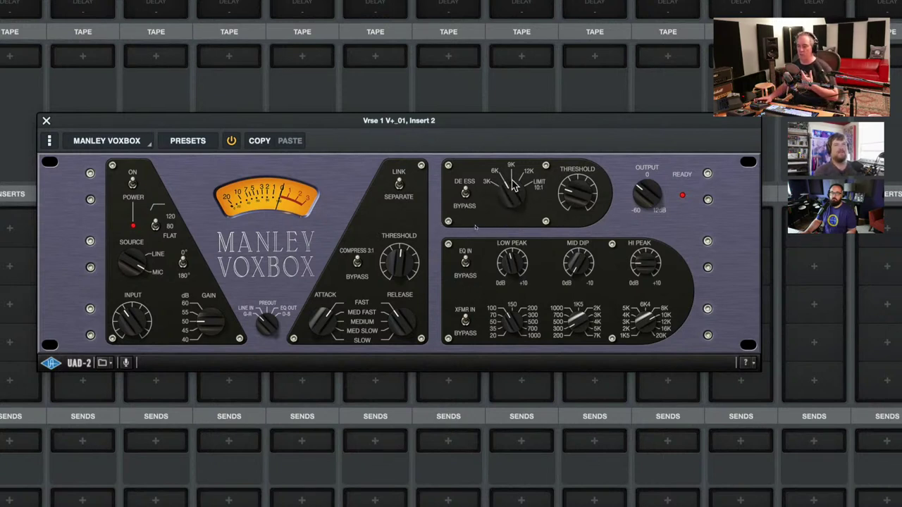
drag(518, 175, 501, 191)
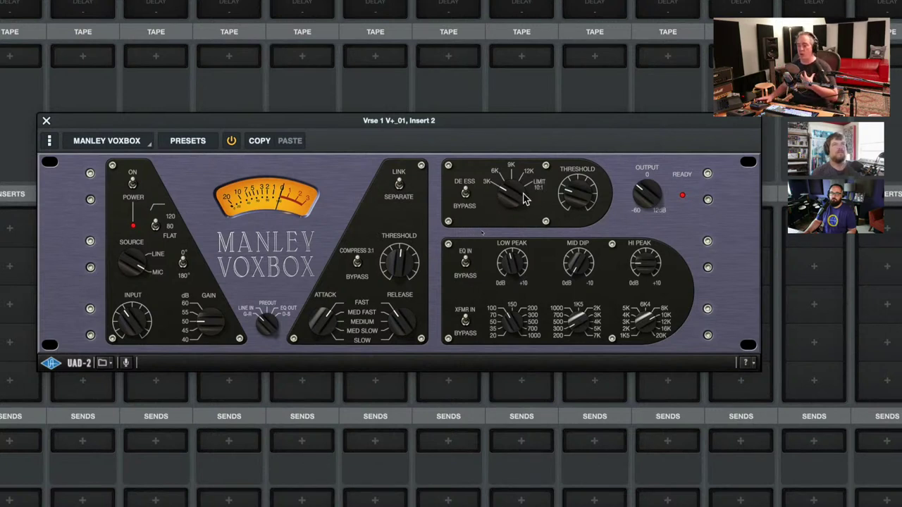
drag(527, 196, 532, 316)
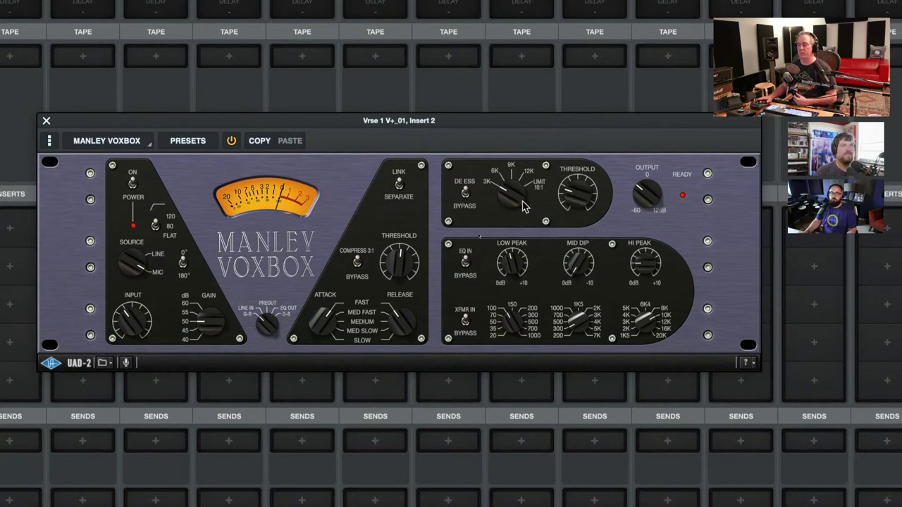
drag(591, 199, 586, 201)
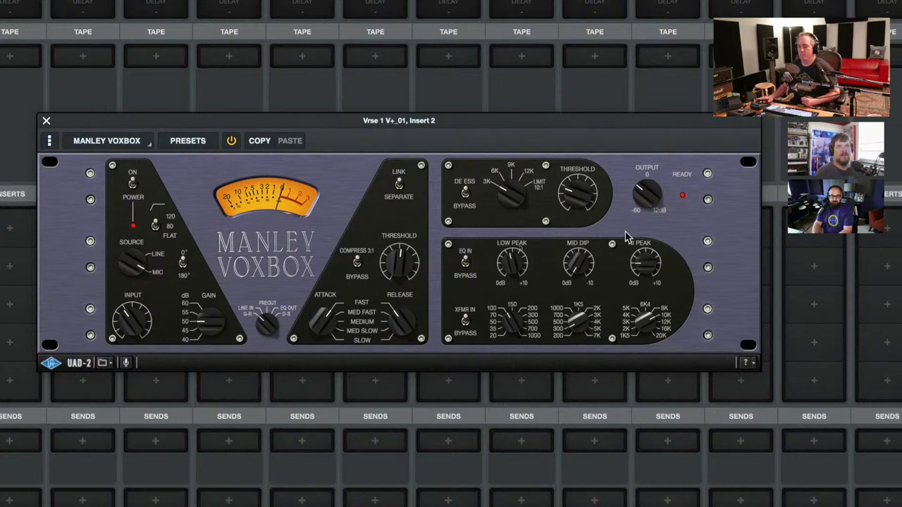
drag(517, 207, 482, 335)
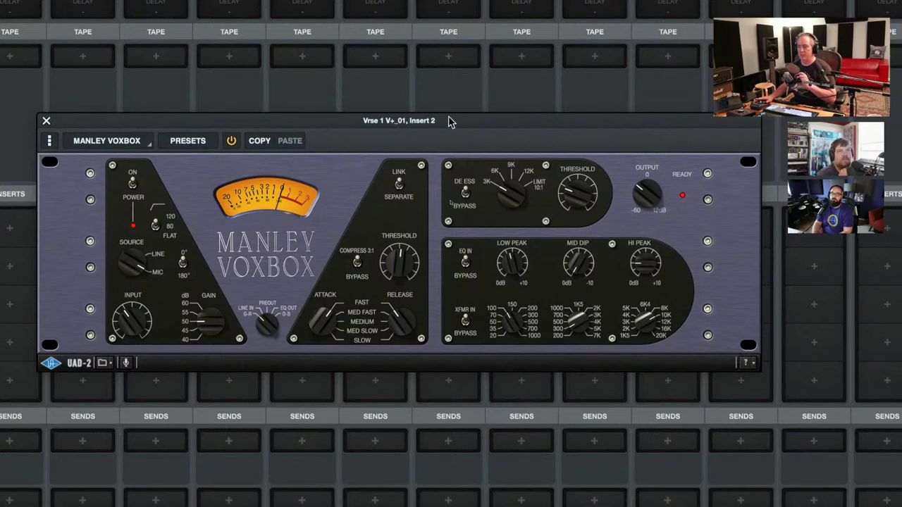
drag(449, 120, 473, 124)
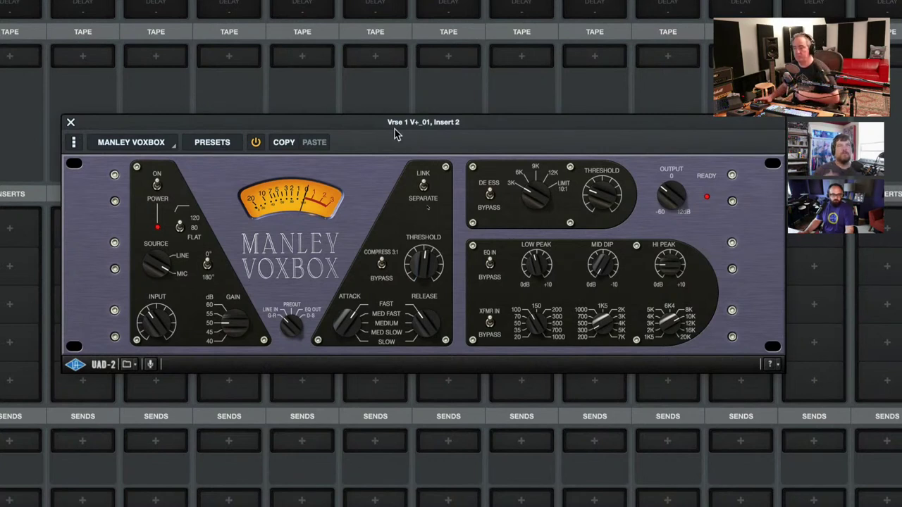
drag(365, 127, 358, 120)
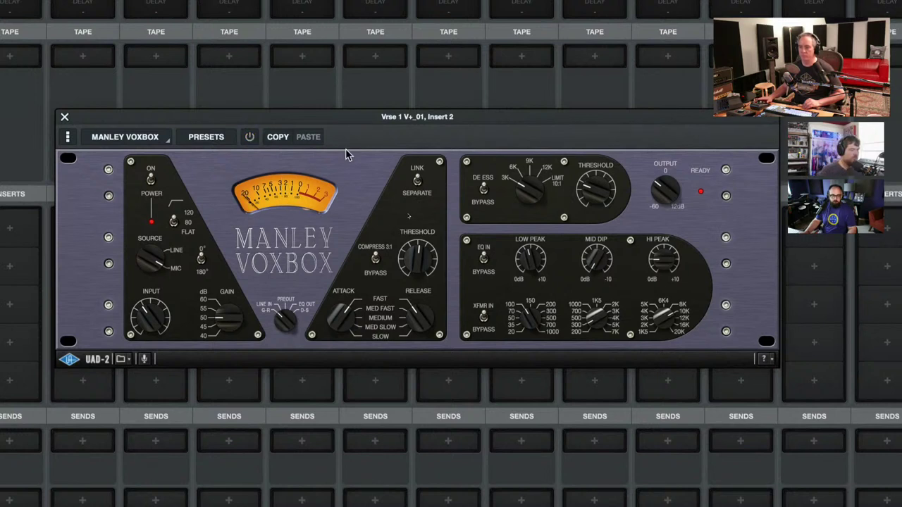
- Toggle the VOXBOX plug-in's bypass repeatedly to compare the processed and unprocessed vocal, leaving the plug-in enabled
click(250, 138)
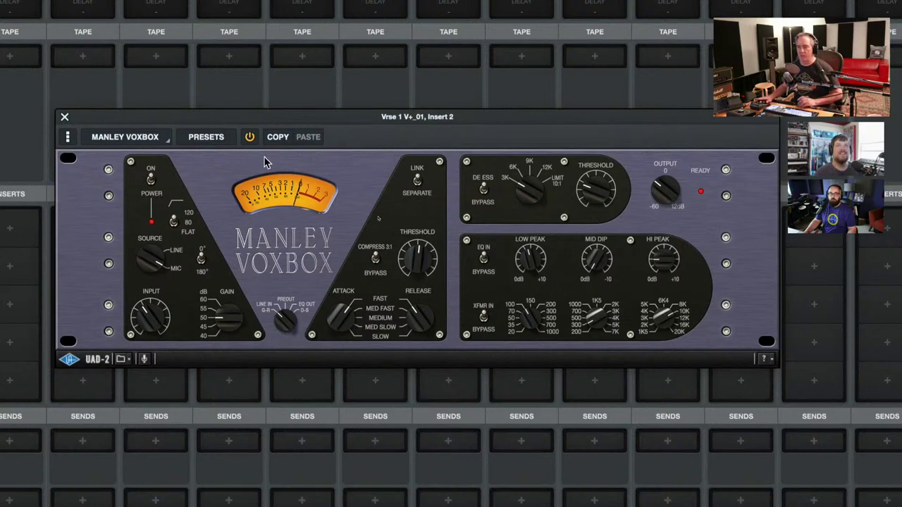
click(249, 137)
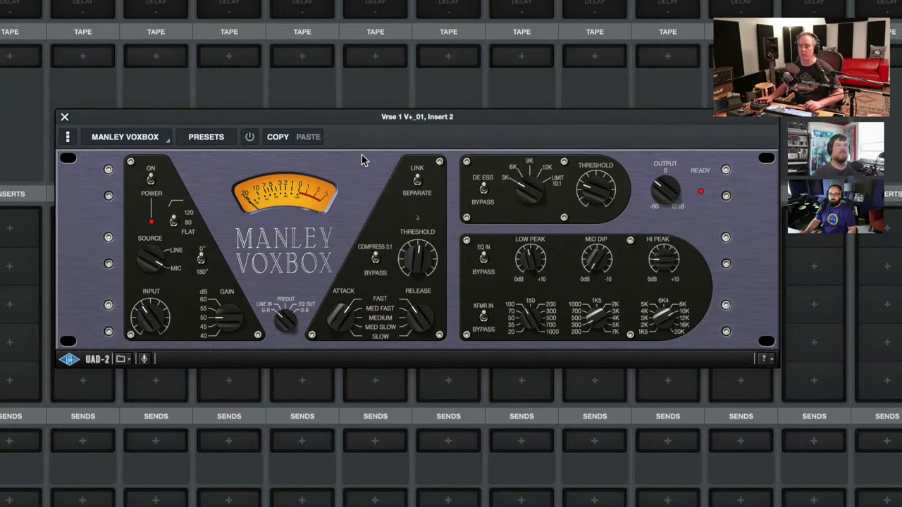
click(250, 137)
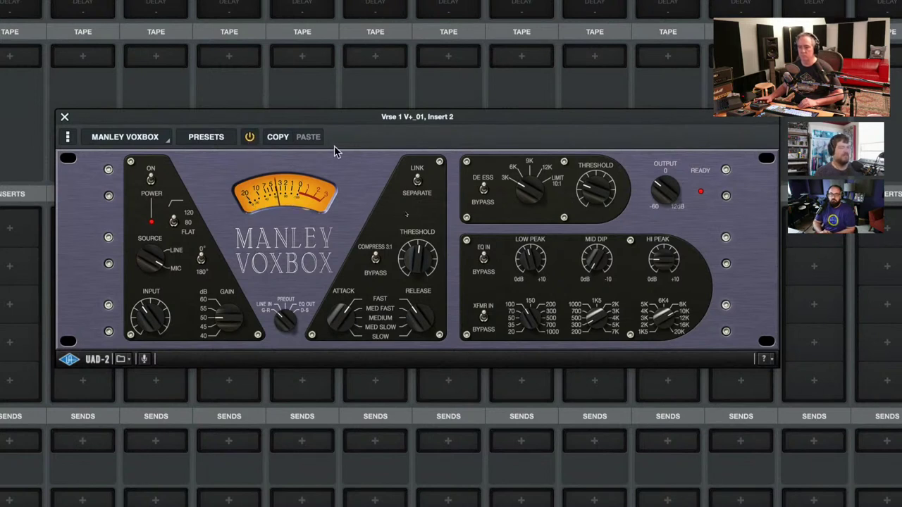
click(249, 138)
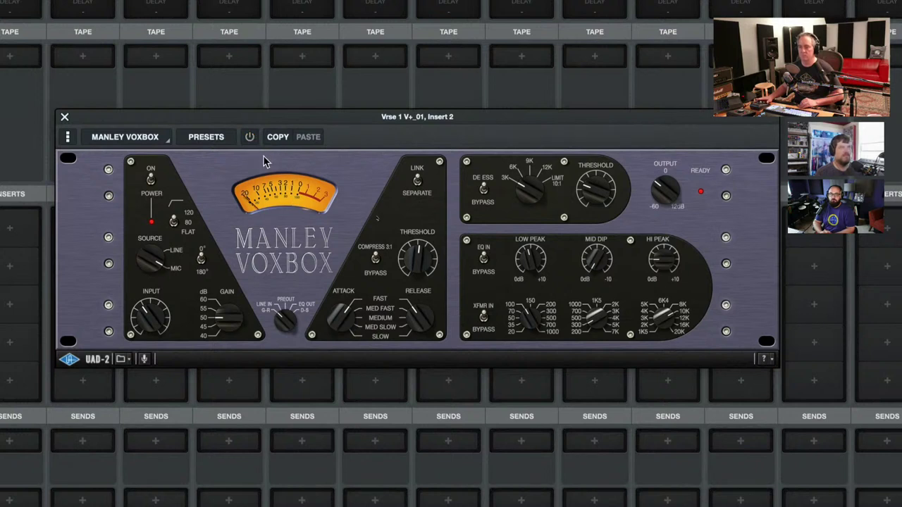
click(250, 138)
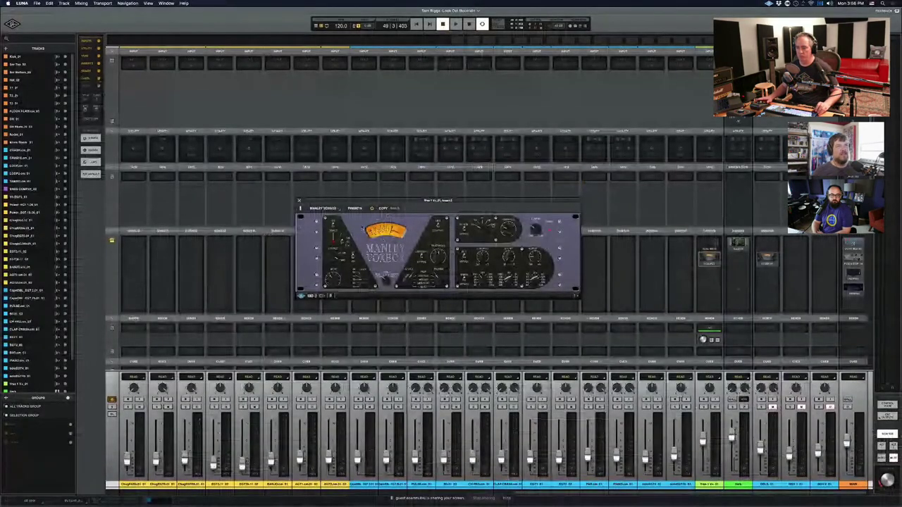
- Open the VOXBOX preset browser and look through the artist presets for vocals, drums, bass and guitars
click(354, 208)
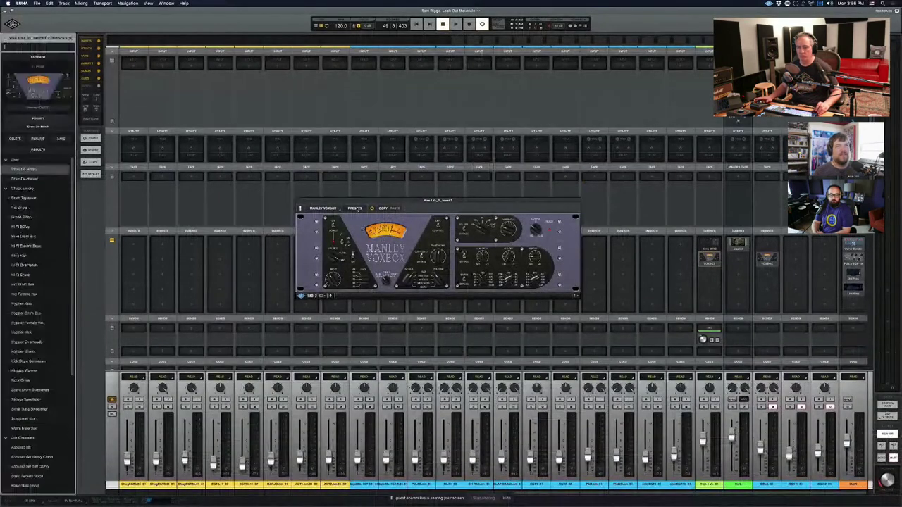
click(7, 188)
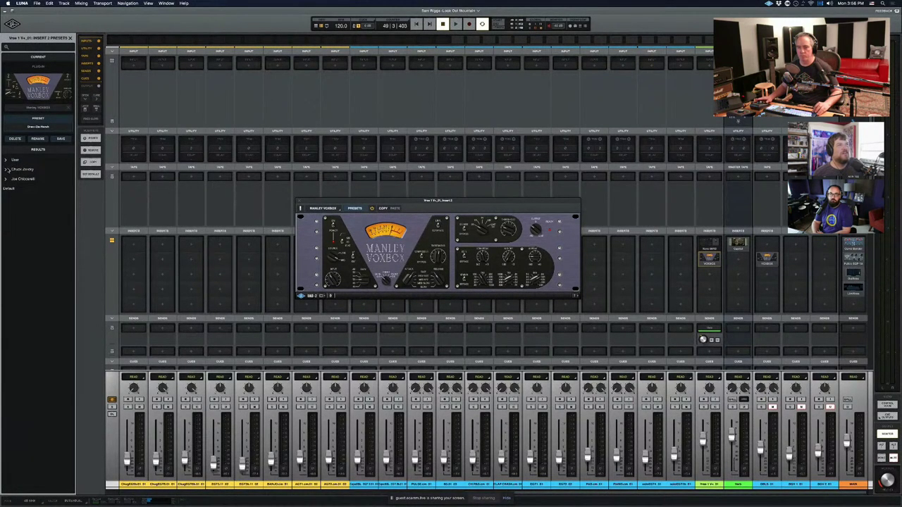
click(7, 169)
scroll(39, 277, down, 5)
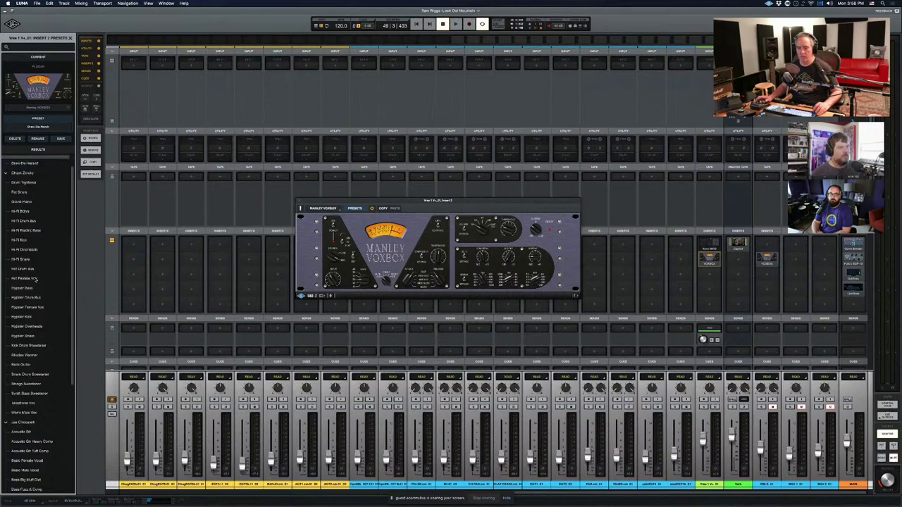
scroll(34, 280, down, 4)
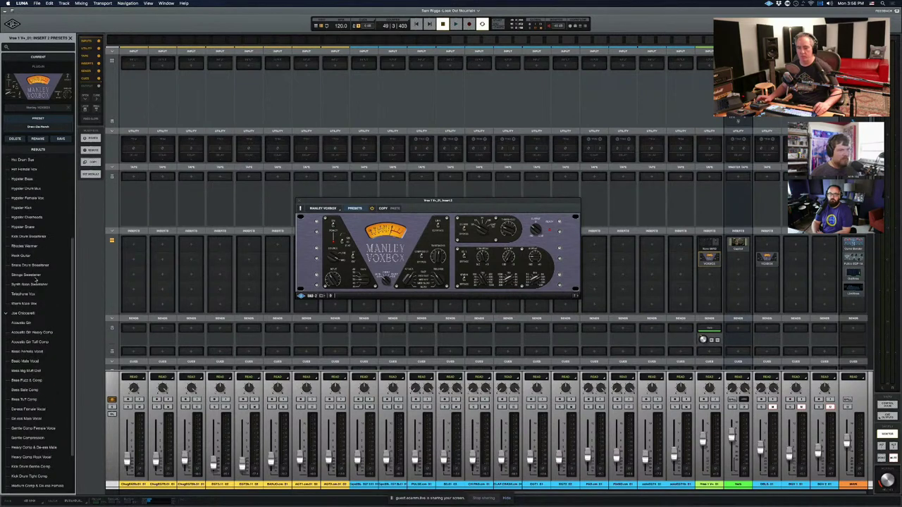
scroll(35, 280, up, 8)
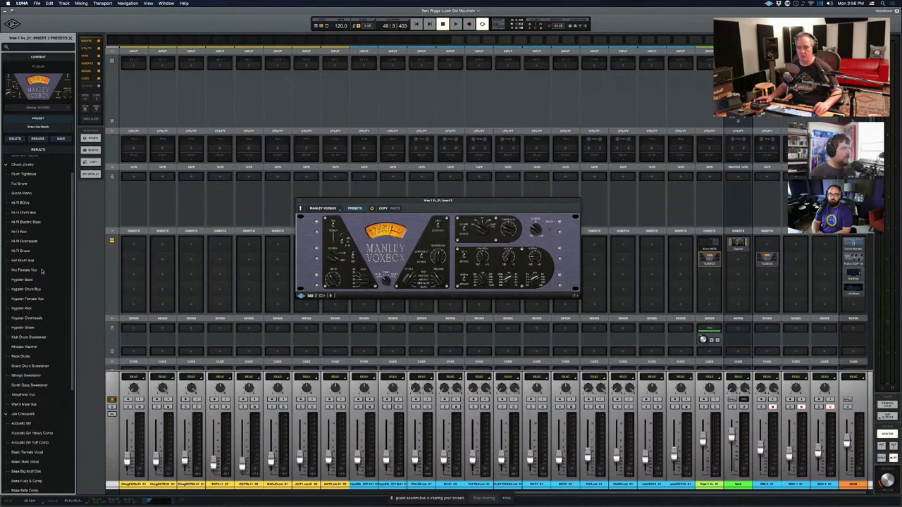
scroll(42, 271, down, 2)
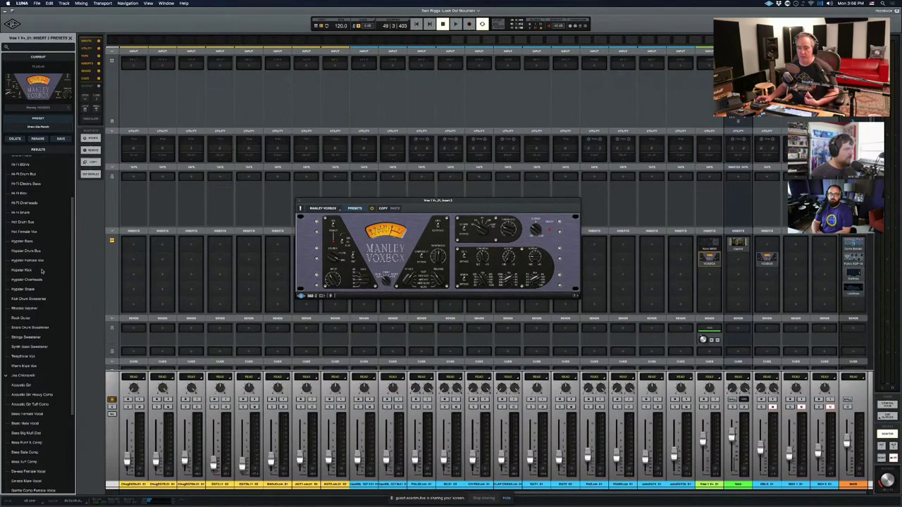
scroll(41, 270, down, 6)
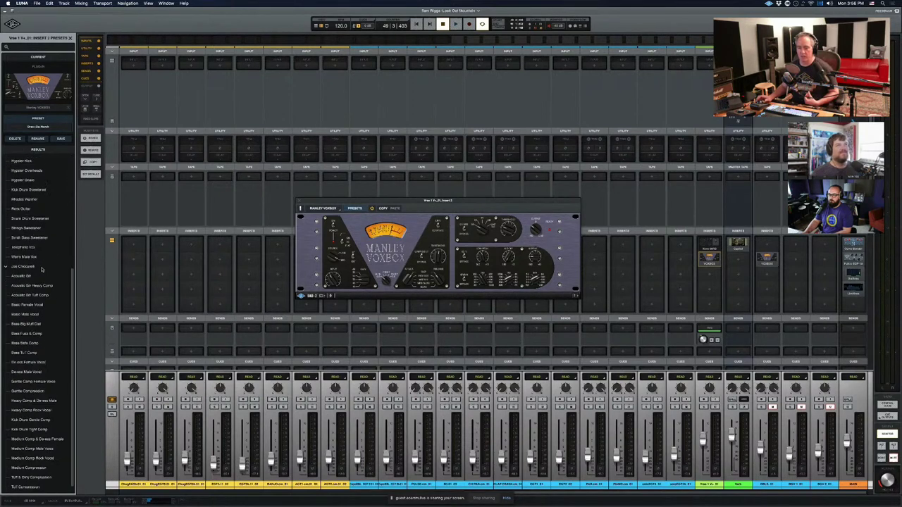
scroll(42, 270, down, 1)
scroll(41, 270, up, 10)
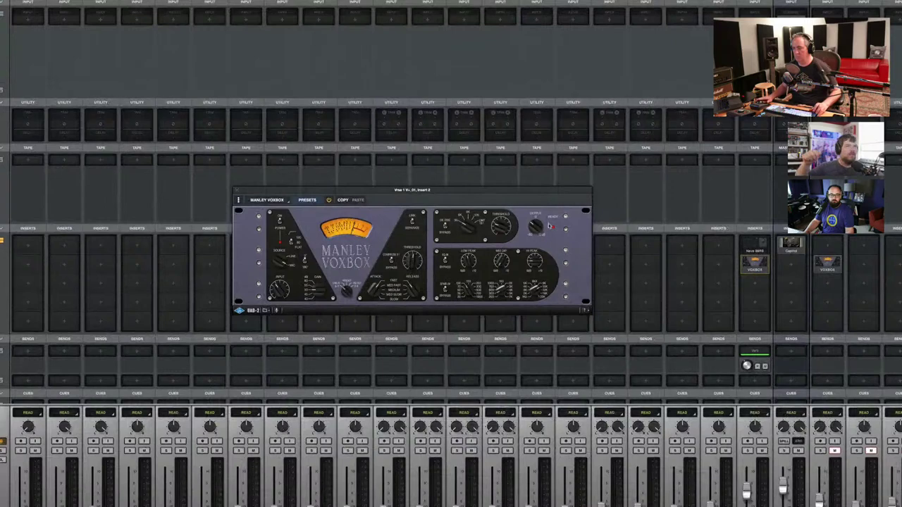
- Arrange the VOXBOX window and the Verb track's Capitol Chambers window side by side over the mixer
drag(529, 192, 601, 231)
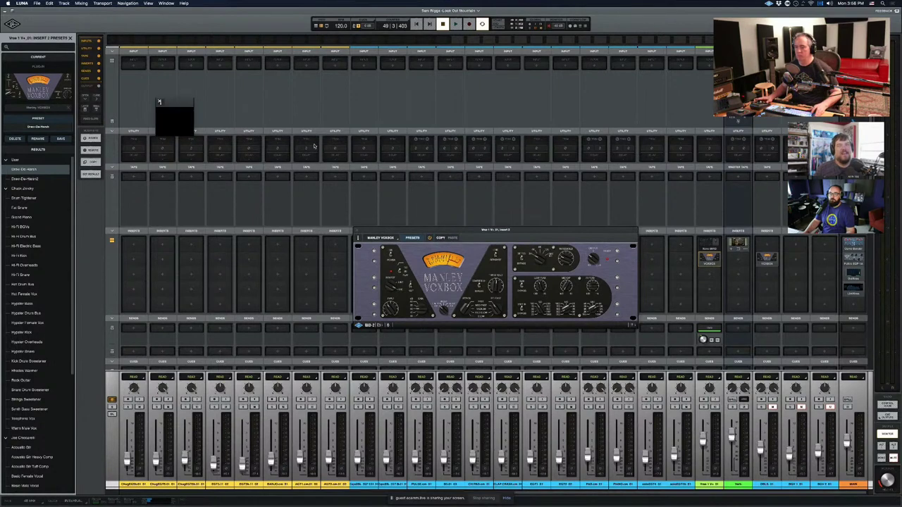
drag(252, 106, 311, 162)
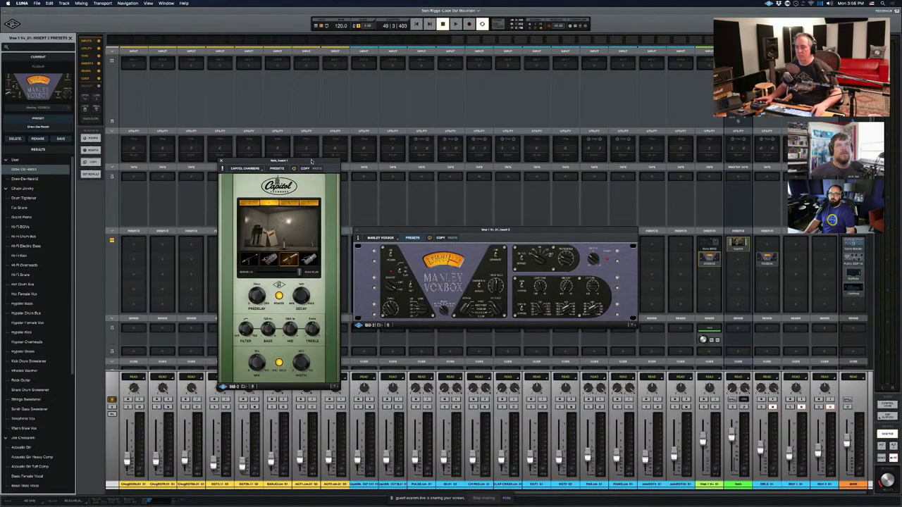
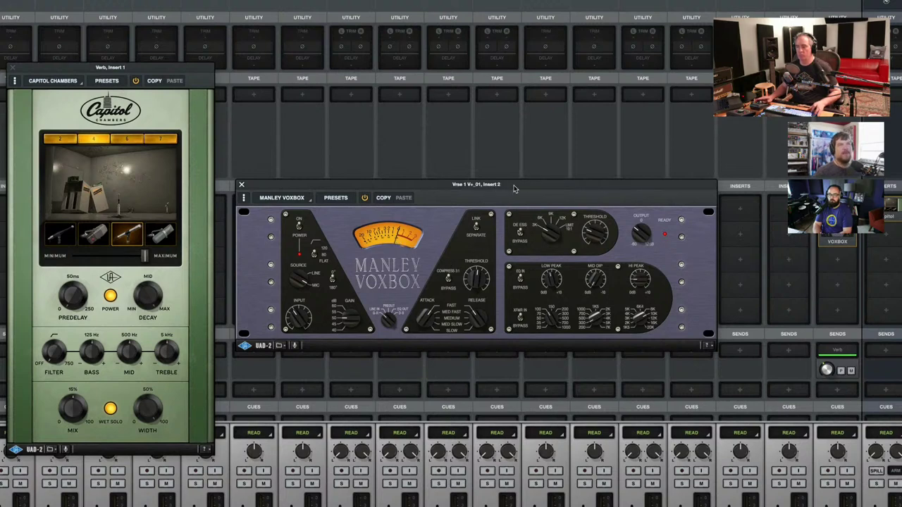
drag(514, 188, 511, 174)
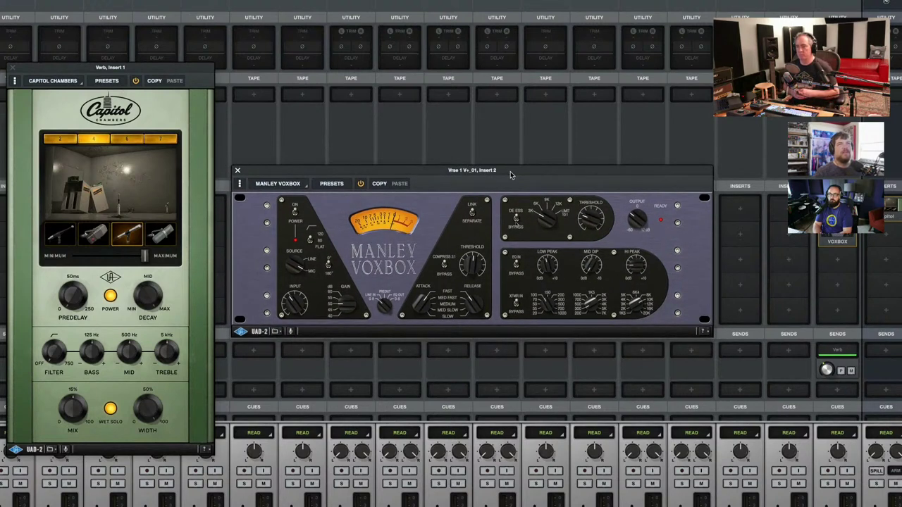